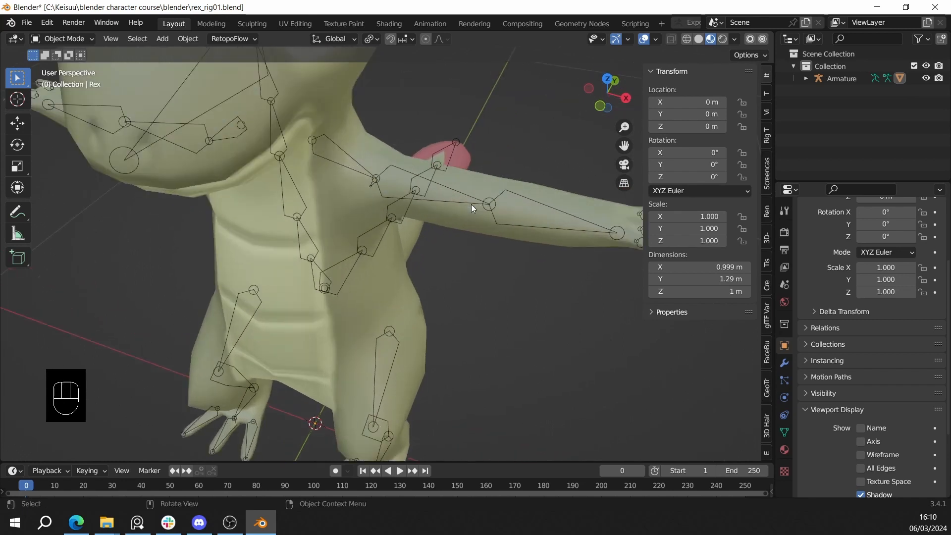
- Delete the small spine03.002 bone beside the left shoulder from the armature and return to Object Mode
scroll(472, 208, "down", 5)
middle_click_drag(472, 209, 334, 234)
scroll(416, 213, "up", 5)
scroll(329, 189, "up", 3)
middle_click_drag(332, 194, 353, 219)
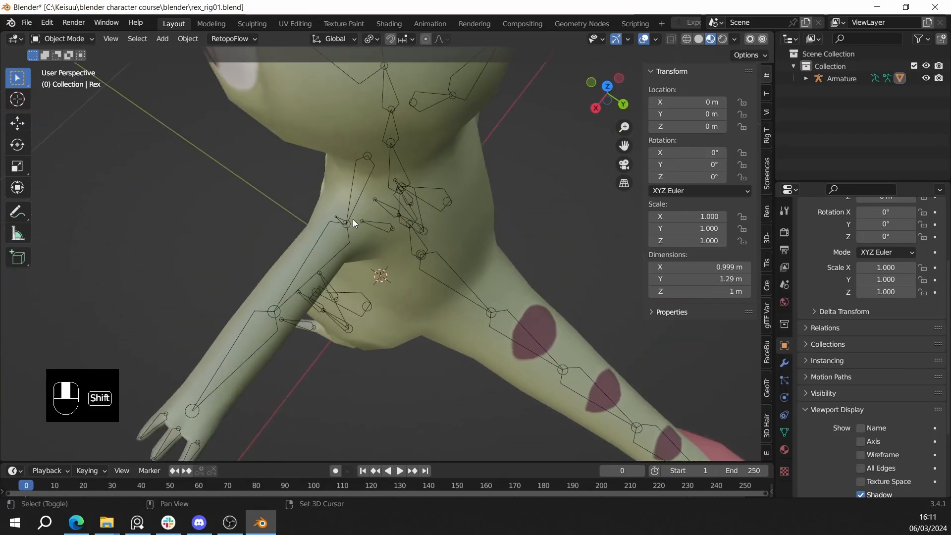
scroll(308, 184, "up", 3)
left_click(302, 190)
middle_click_drag(302, 191, 395, 201)
key("Tab")
scroll(436, 202, "down", 3)
scroll(446, 197, "up", 3)
key("x")
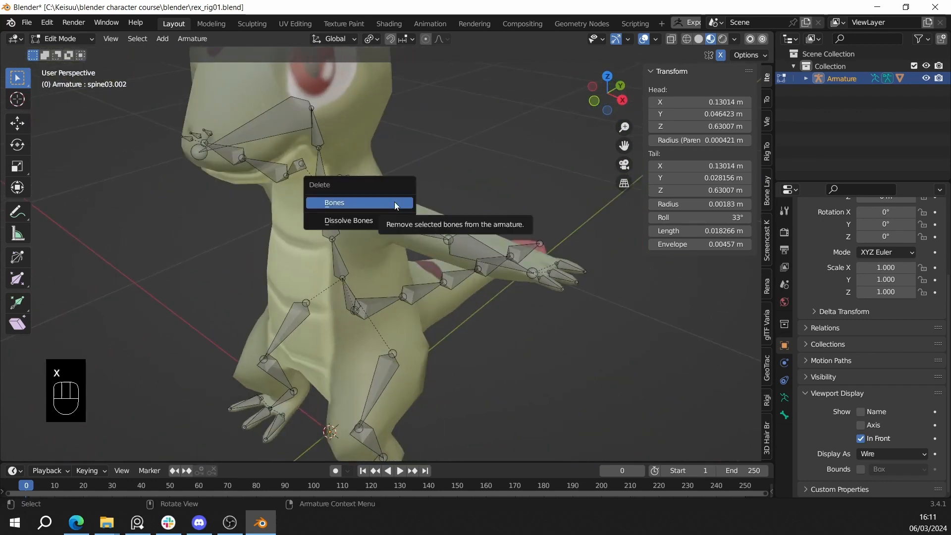
key("x")
left_click(404, 182)
scroll(404, 182, "down", 4)
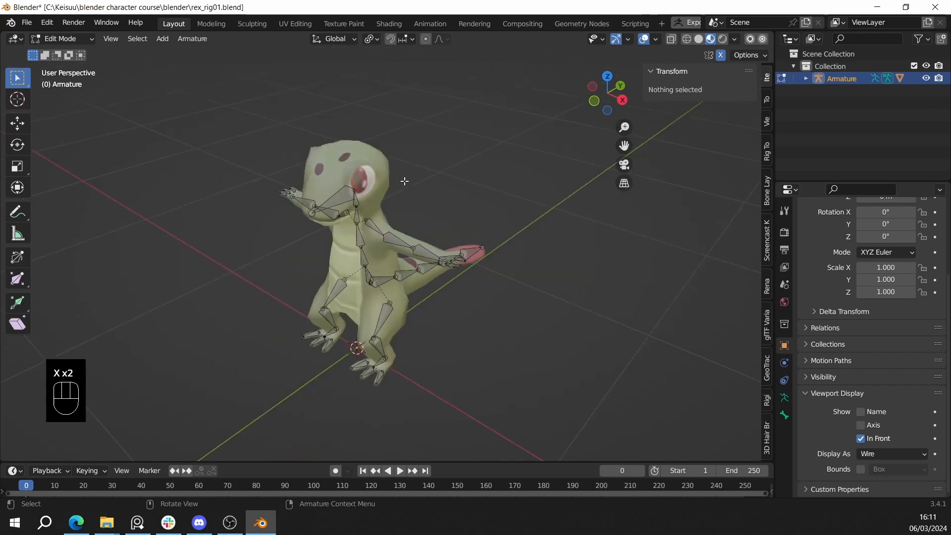
key("Tab")
- Select the armature and switch it to Pose Mode
middle_click_drag(403, 182, 504, 226)
scroll(383, 206, "up", 3)
left_click(383, 207)
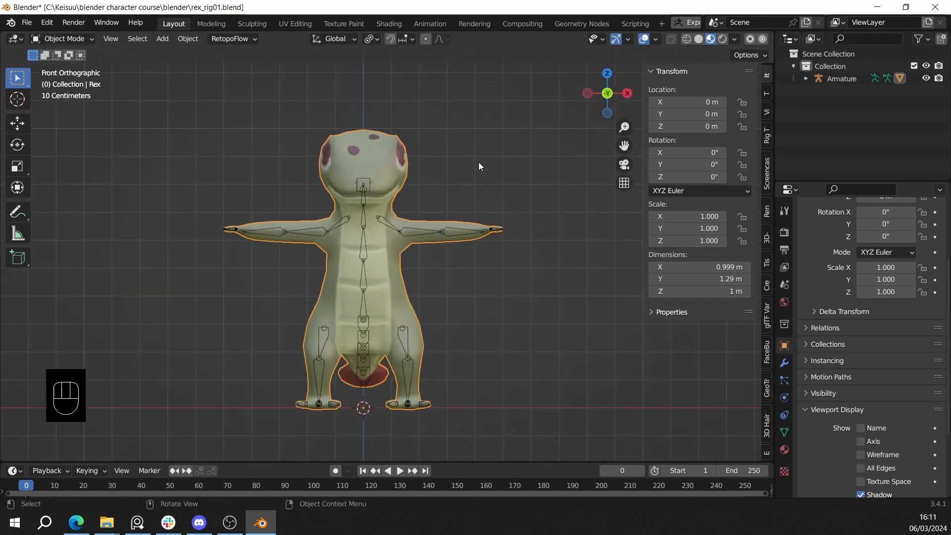
middle_click_drag(479, 163, 461, 222)
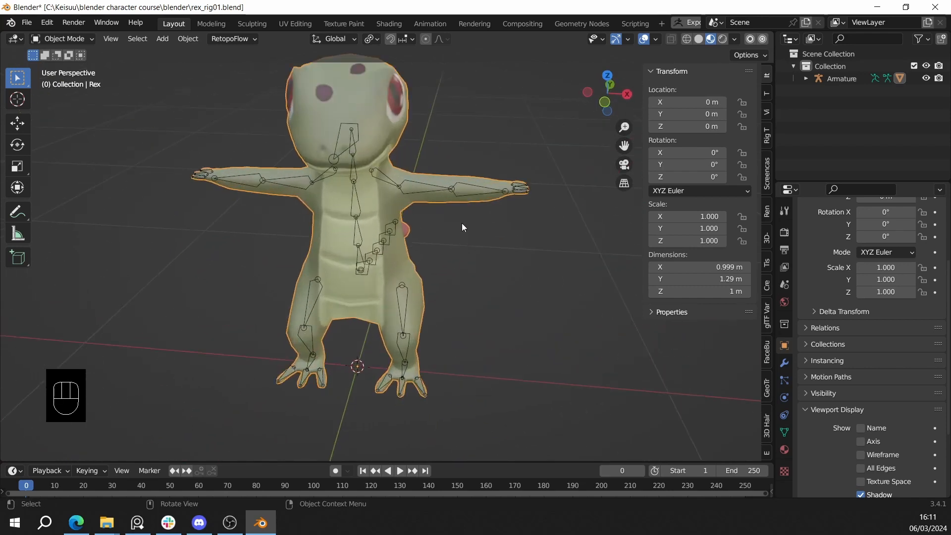
left_click(435, 181)
key("KP_7")
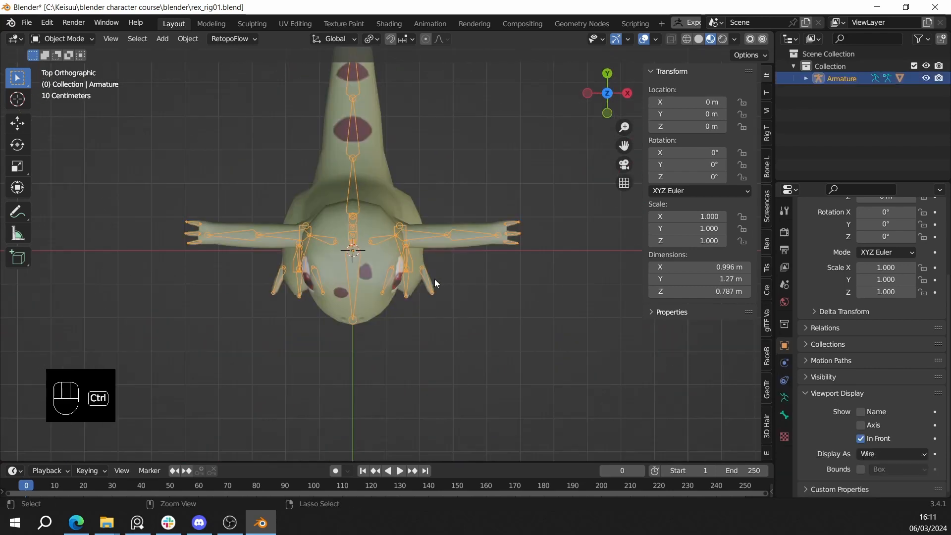
key("ctrl+Tab")
left_click(436, 237)
key("r")
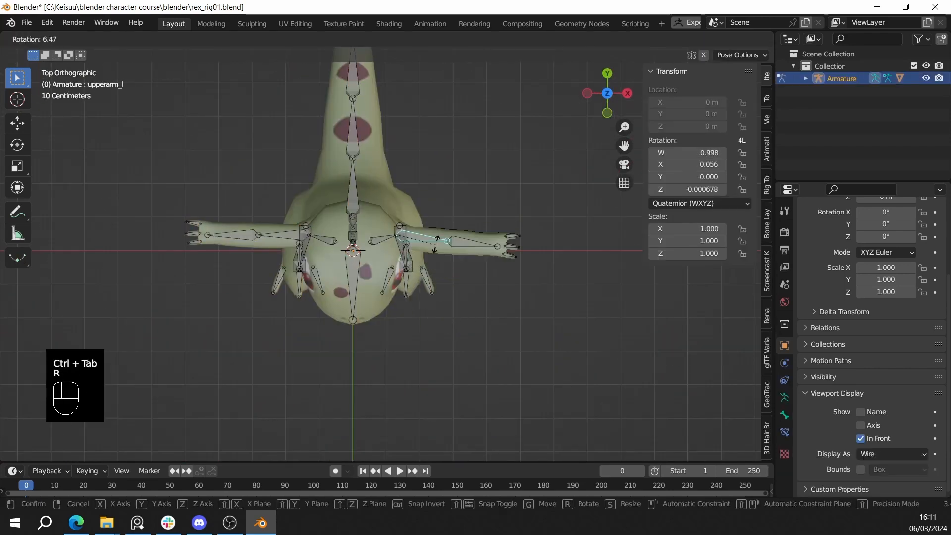
right_click(451, 259)
- Enable X-axis mirroring for posing and try it by rotating the left upper arm bone
middle_click_drag(488, 228, 462, 236, "shift")
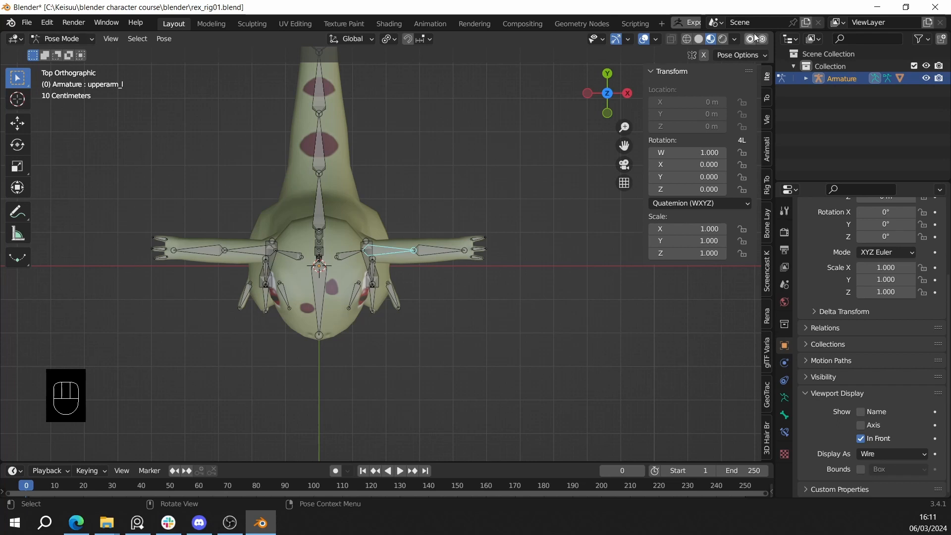
left_click(704, 55)
key("r")
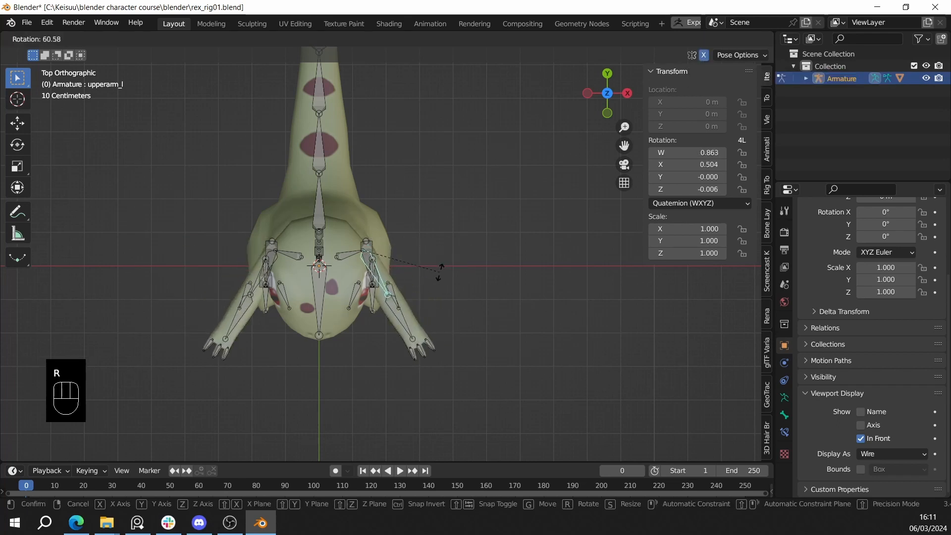
right_click(403, 214)
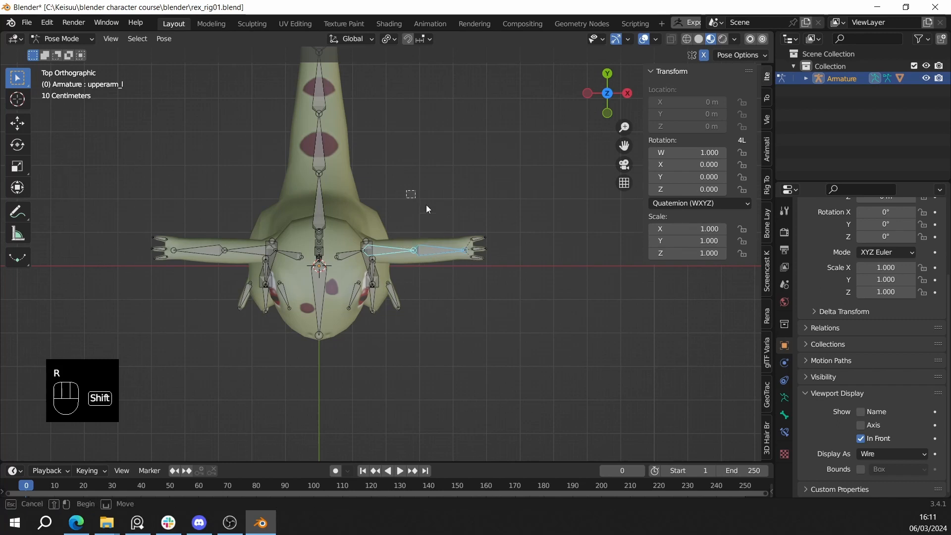
- Rotate the left upper and lower arm bones forward in the top view so both mirrored arms bend toward the front
key("r")
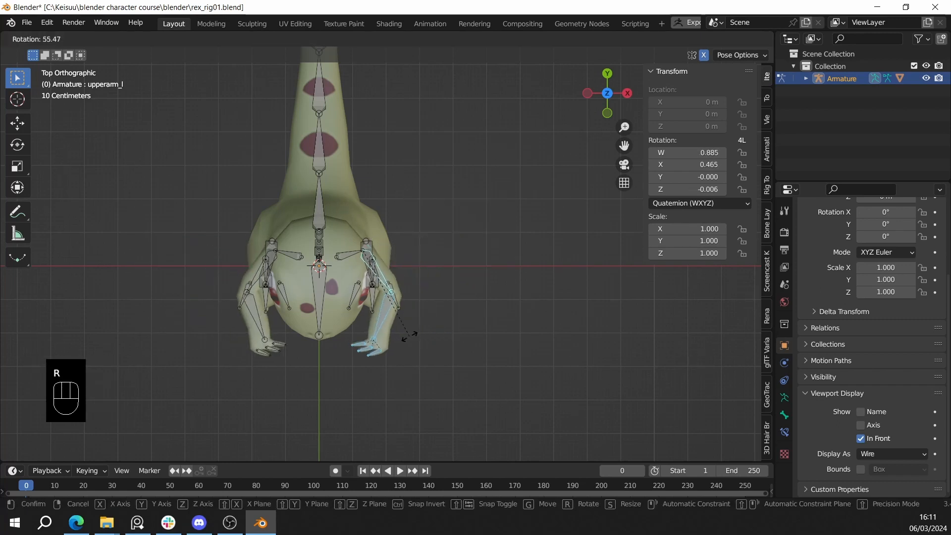
right_click(411, 335)
left_click_drag(396, 202, 469, 249)
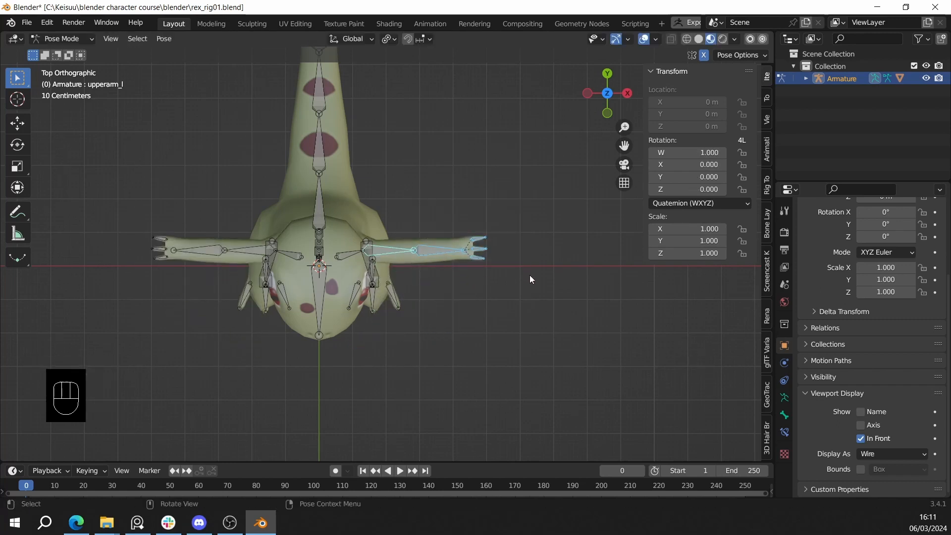
key("r")
left_click(430, 242)
- Rotate all the tail bones together in the right view so the tail curls upward
middle_click_drag(431, 242, 348, 186)
left_click_drag(348, 216, 487, 308)
key("r")
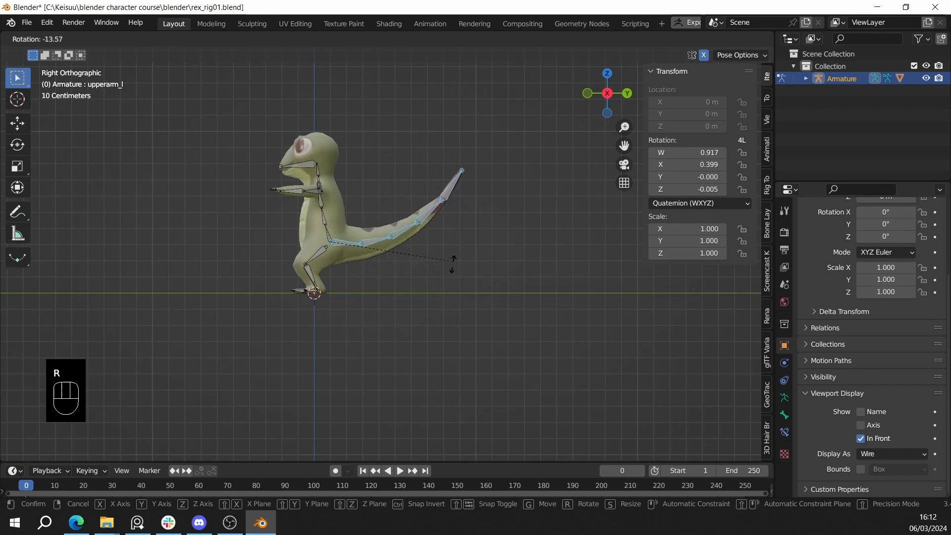
left_click(440, 239)
- Rotate the shin bones by about -36.7° in the right view so the lower legs fold backward
middle_click_drag(440, 239, 498, 258, "alt")
scroll(497, 254, "up", 3)
middle_click_drag(426, 274, 251, 296)
left_click_drag(260, 293, 236, 283)
key("r")
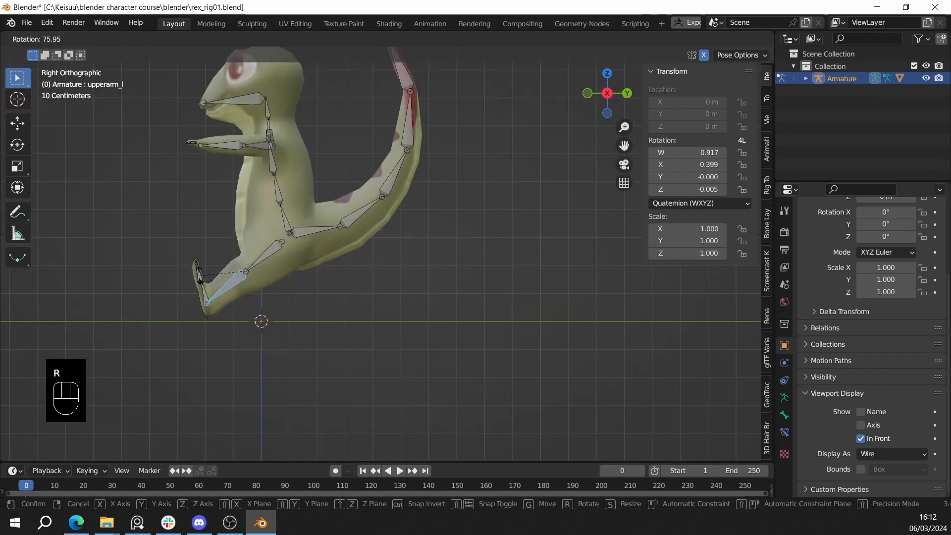
key("r")
left_click(305, 280)
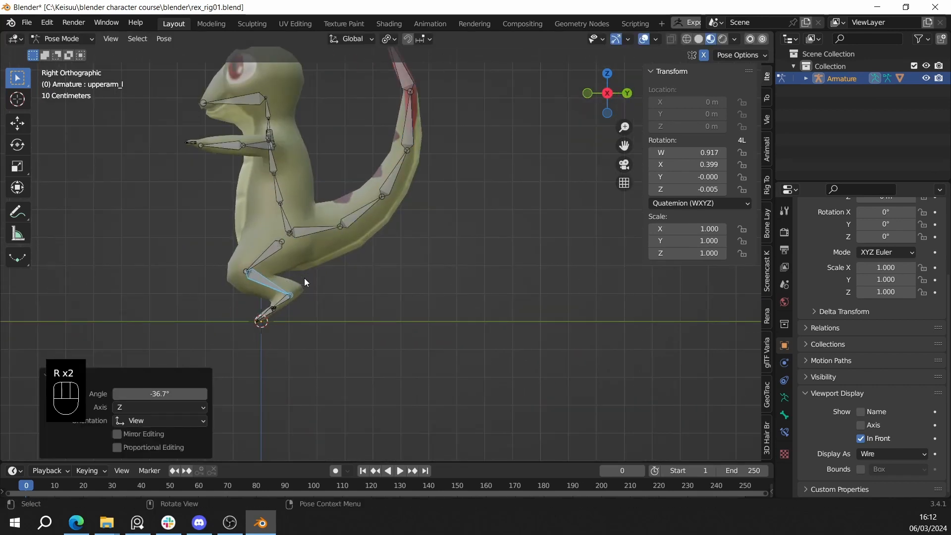
- Rotate the thigh bones by about 52.8° in the right view to raise the knees
left_click_drag(263, 245, 261, 245)
key("r")
left_click(263, 220)
scroll(275, 222, "down", 2)
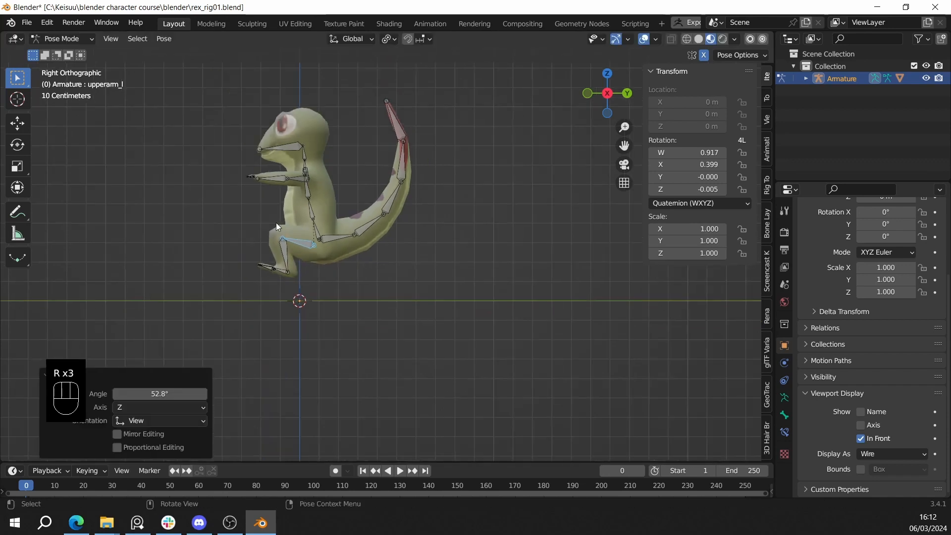
- Rotate the head bone so the snout tilts upward and return the armature to Object Mode
middle_click_drag(276, 221, 411, 224, "alt")
middle_click_drag(352, 195, 384, 236)
left_click(288, 165)
key("r")
left_click(287, 189)
scroll(458, 226, "up", 3)
key("ctrl+Tab")
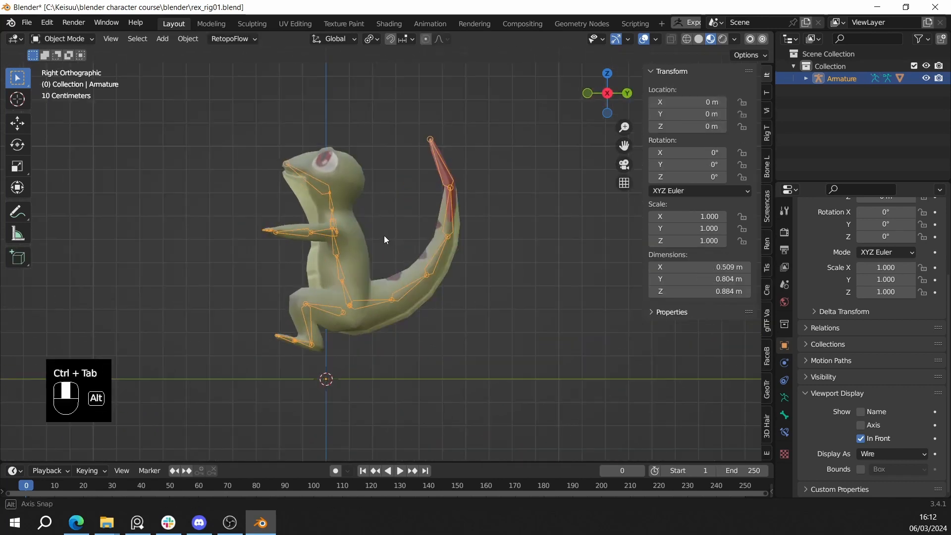
- Select the Rex mesh and switch it to Weight Paint mode
left_click(360, 184)
scroll(359, 180, "down", 3)
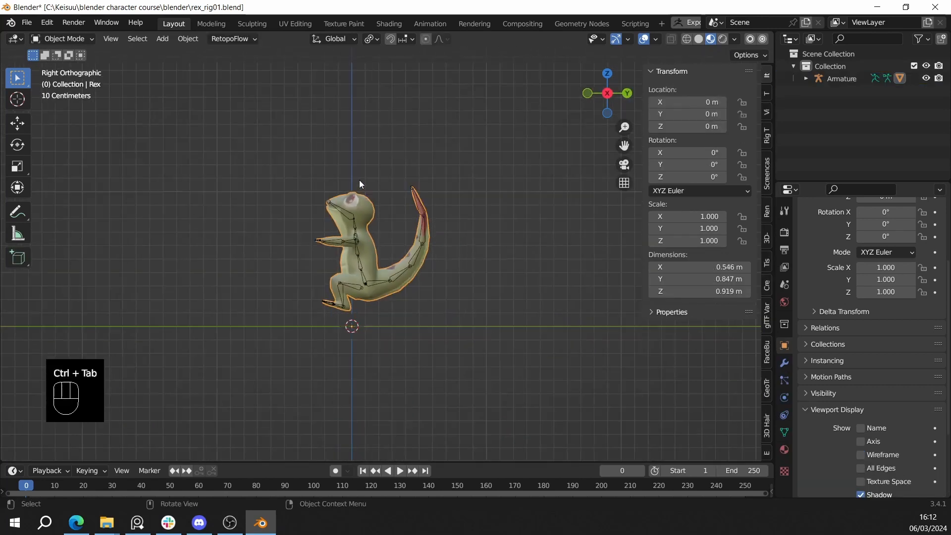
middle_click_drag(359, 180, 380, 233)
scroll(380, 233, "up", 3)
middle_click_drag(381, 192, 394, 209, "shift")
scroll(393, 209, "up", 2)
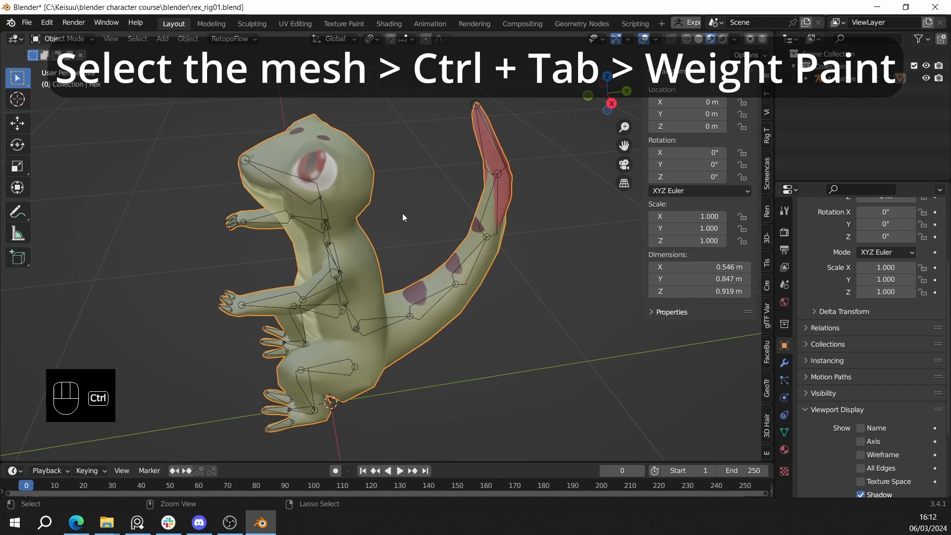
key("ctrl+Tab")
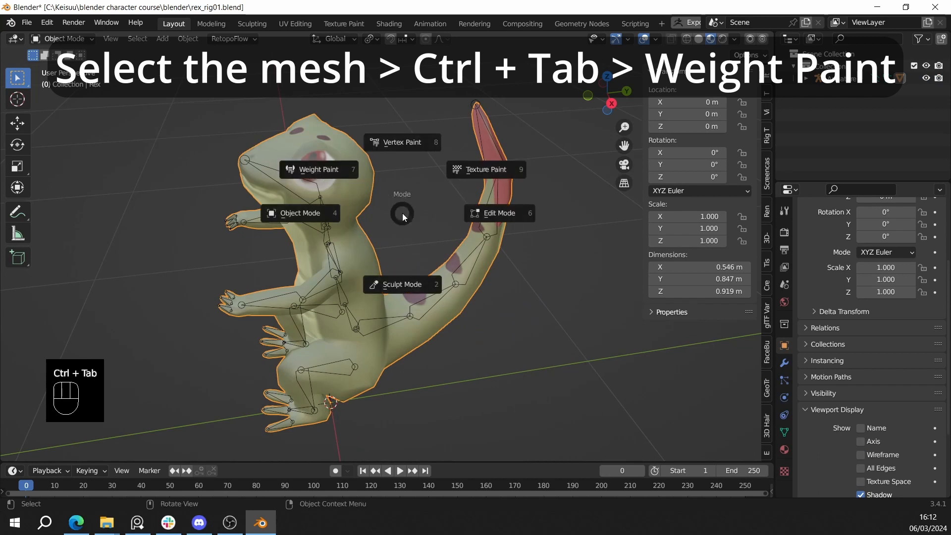
left_click(324, 167)
mouse_move(327, 163)
middle_mouse_down()
mouse_move(310, 198)
mouse_move(356, 302)
mouse_move(314, 211)
mouse_move(505, 278)
mouse_move(573, 218)
mouse_move(515, 275)
mouse_move(474, 217)
middle_mouse_up()
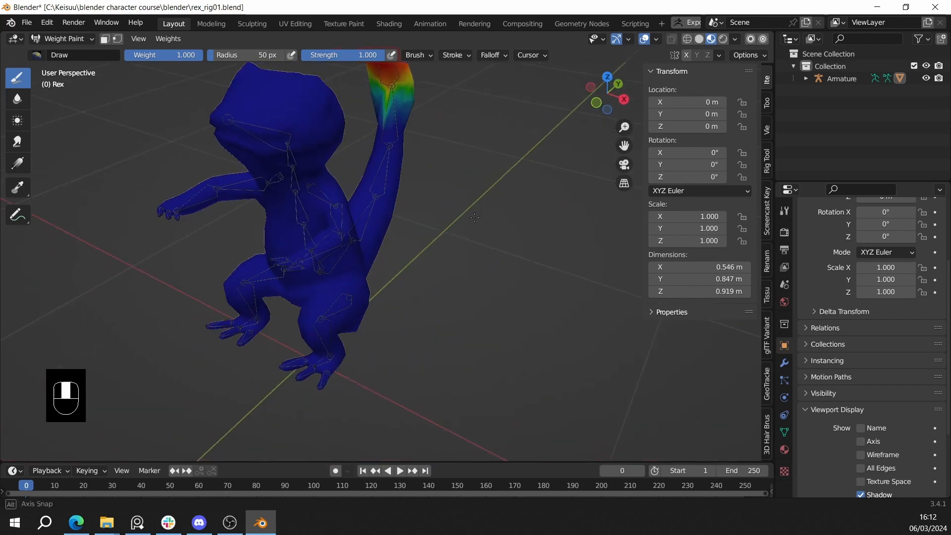
- Show the mesh's vertex groups and make the leftover spine03.002 group active to display its weights
left_click(784, 432)
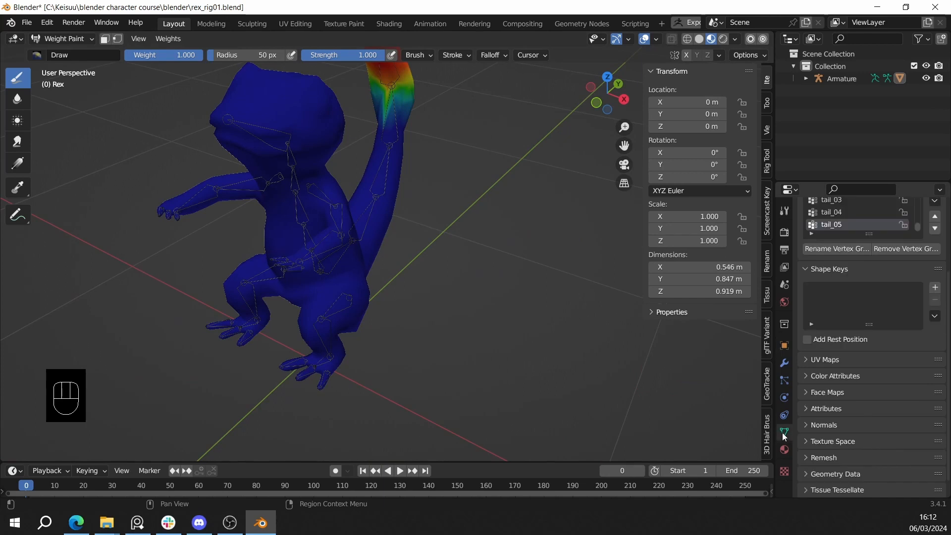
mouse_move(440, 270)
middle_mouse_down()
mouse_move(475, 270)
mouse_move(467, 278)
middle_mouse_up()
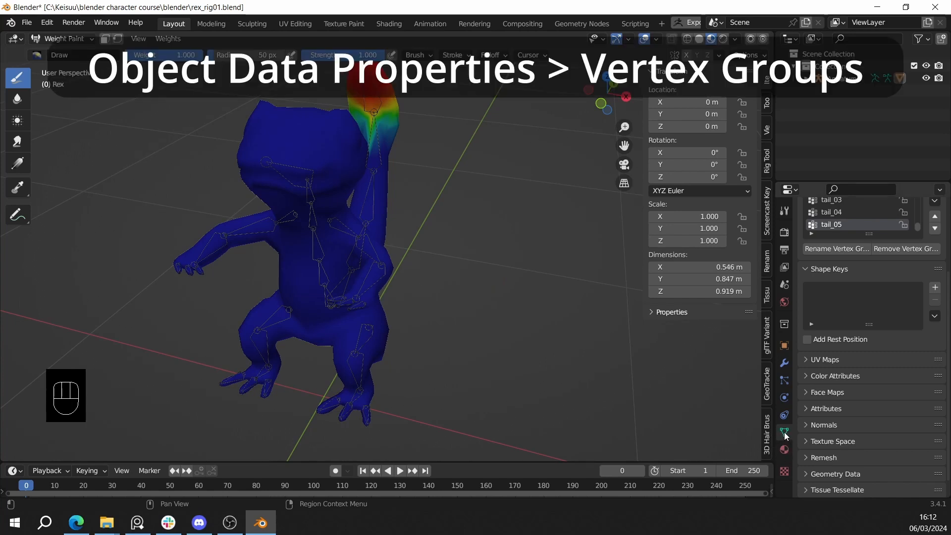
left_click_drag(947, 285, 942, 221)
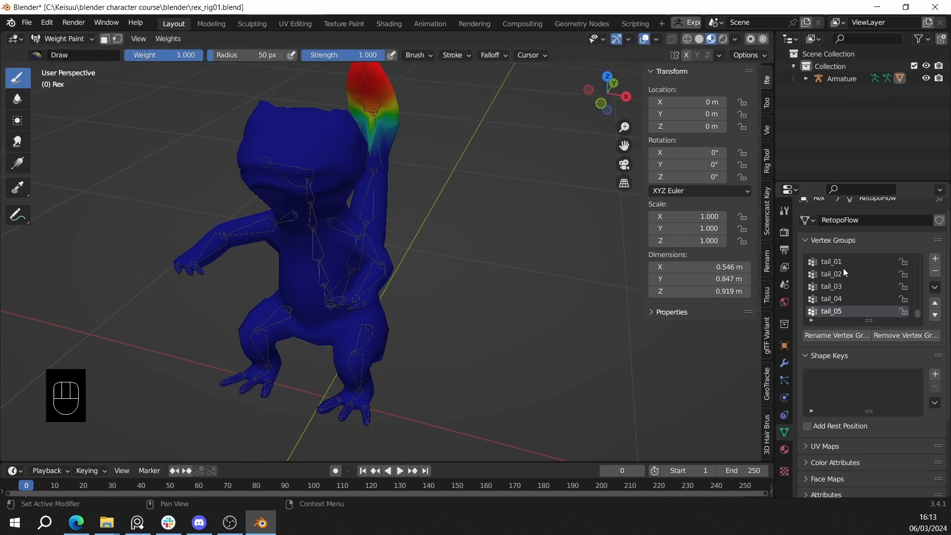
scroll(843, 269, "up", 5)
scroll(845, 275, "up", 6)
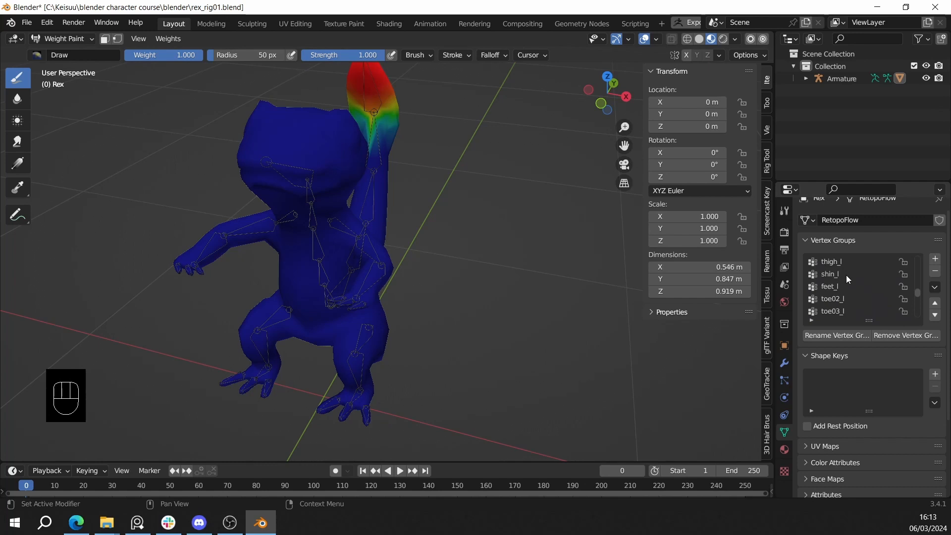
scroll(847, 279, "up", 3)
scroll(848, 281, "up", 1)
left_click(849, 287)
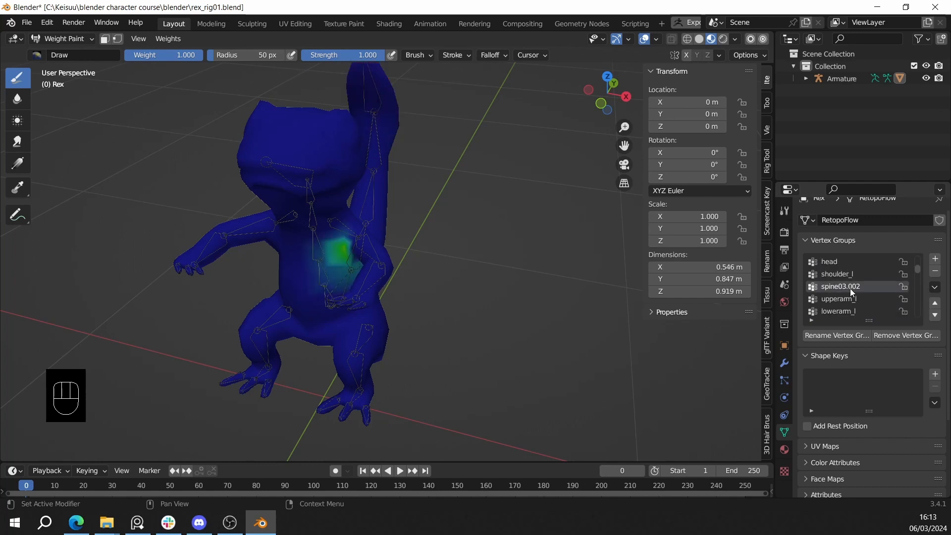
- Try removing the spine03.002 vertex group and undo the removal
middle_click_drag(495, 277, 546, 272)
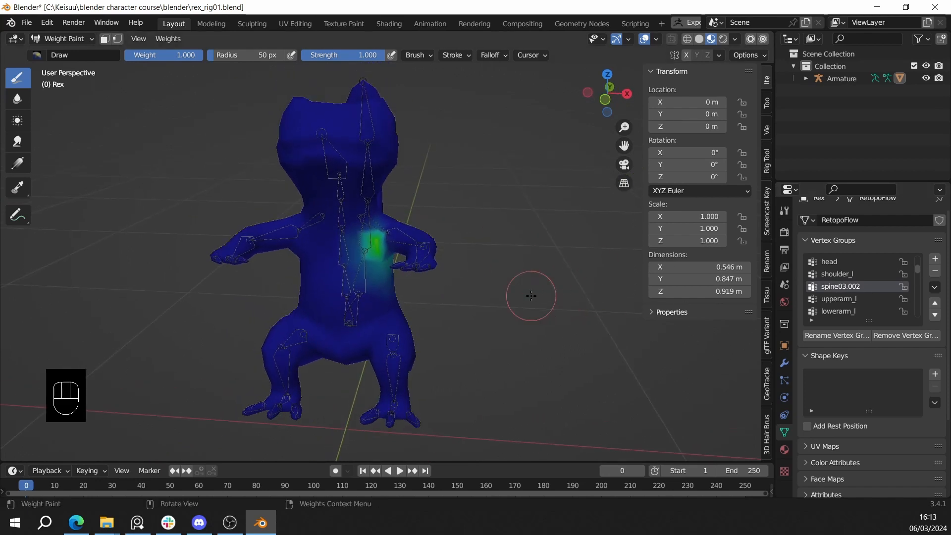
scroll(521, 286, "up", 3)
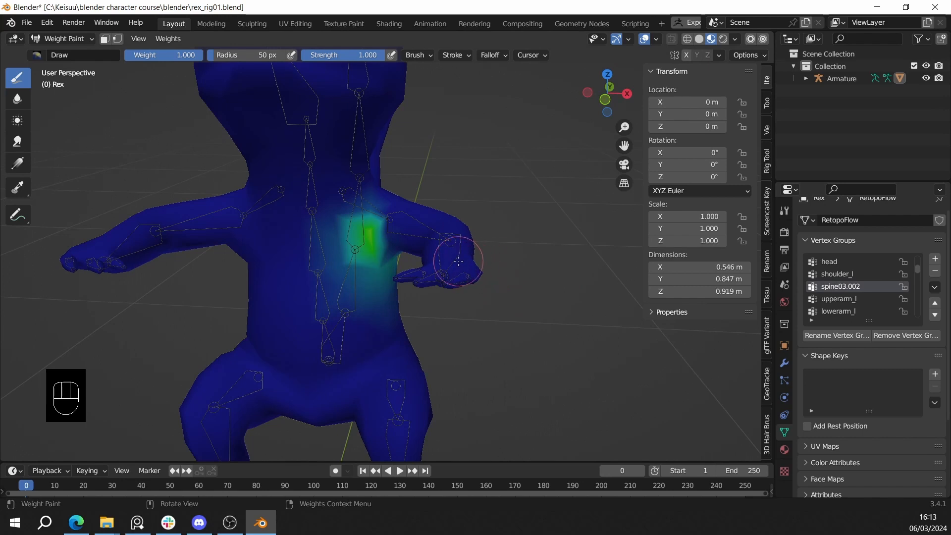
middle_click_drag(458, 261, 702, 306)
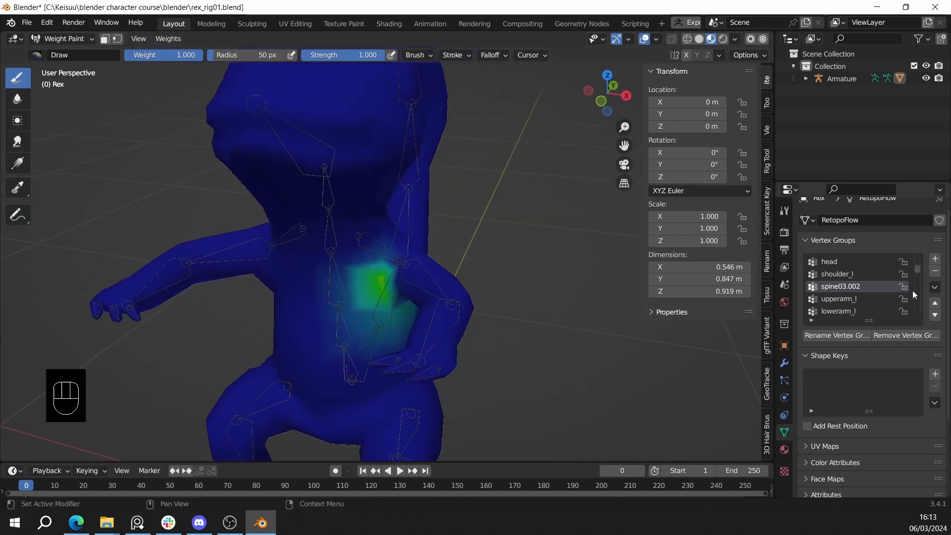
left_click(934, 272)
key("ctrl+z")
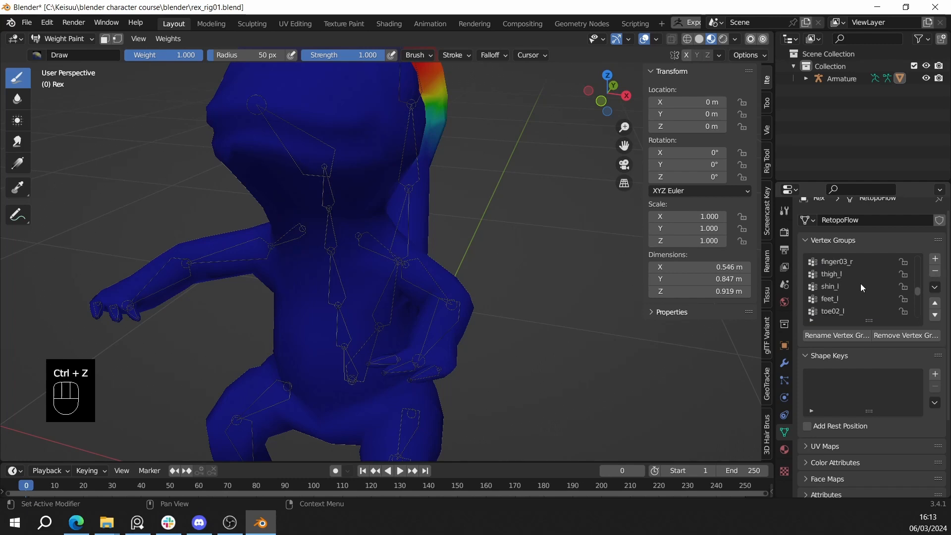
- Make the spine03.002 vertex group active again and remove it from the mesh
scroll(860, 283, "up", 5)
left_click(850, 285)
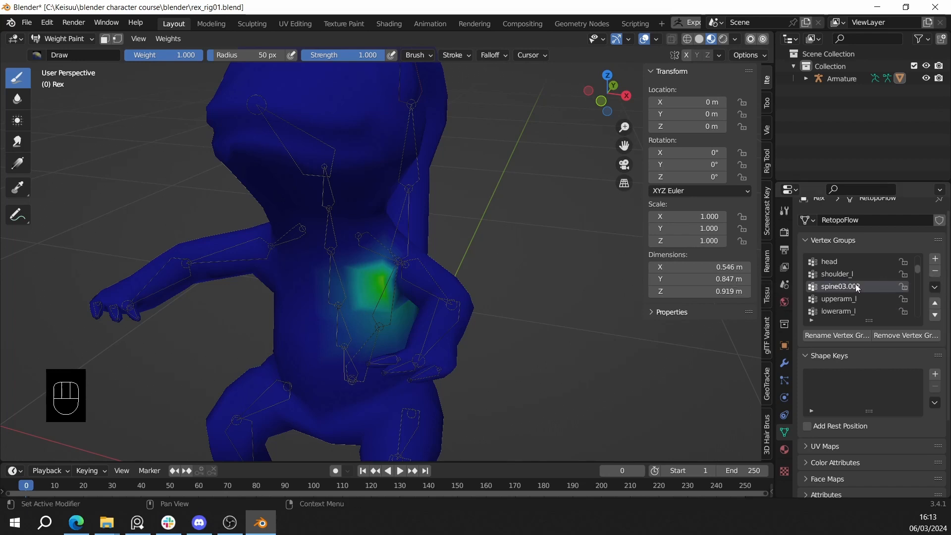
left_click(935, 274)
- Examine the shoulder_l weights around the shoulder, chest and back from several sides
middle_click_drag(573, 305, 330, 285)
middle_click_drag(329, 285, 552, 362, "shift")
scroll(350, 325, "down", 5)
scroll(531, 347, "up", 3)
mouse_move(555, 307)
middle_mouse_down()
mouse_move(590, 309)
mouse_move(525, 292)
mouse_move(589, 287)
mouse_move(511, 314)
mouse_move(539, 260)
mouse_move(525, 260)
mouse_move(497, 297)
mouse_move(439, 329)
mouse_move(461, 293)
mouse_move(447, 285)
middle_mouse_up()
scroll(521, 308, "up", 3)
scroll(541, 241, "down", 3)
scroll(534, 245, "up", 3)
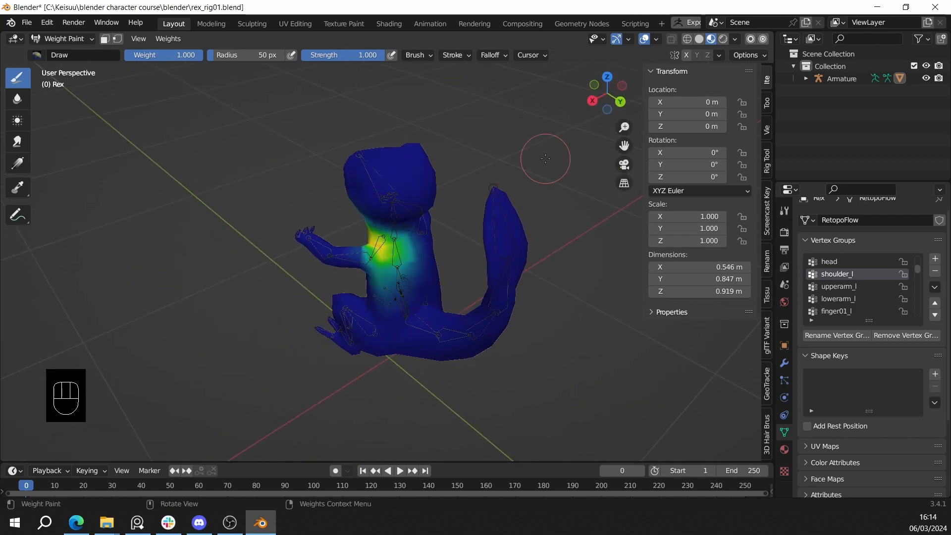
middle_click_drag(535, 169, 503, 159)
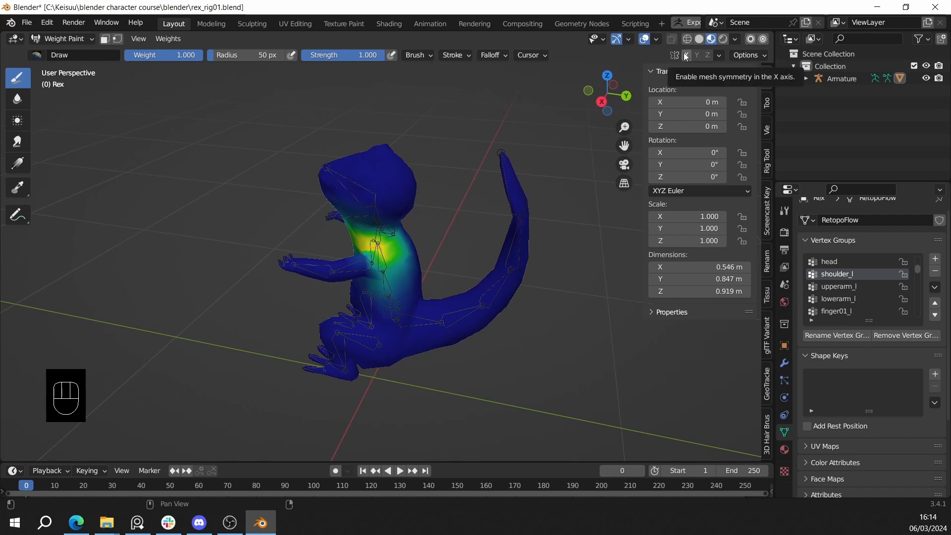
middle_click_drag(461, 164, 571, 166)
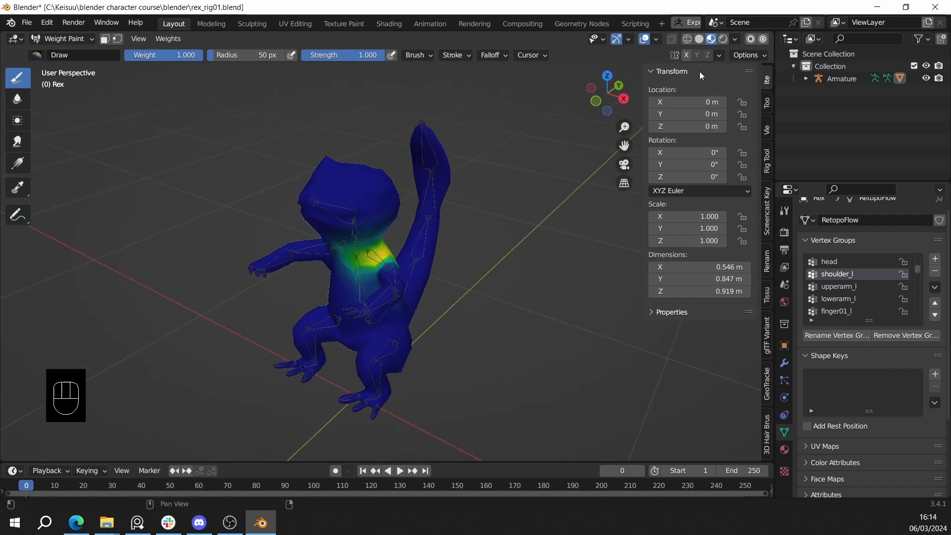
middle_click_drag(476, 222, 499, 227)
scroll(488, 235, "up", 2)
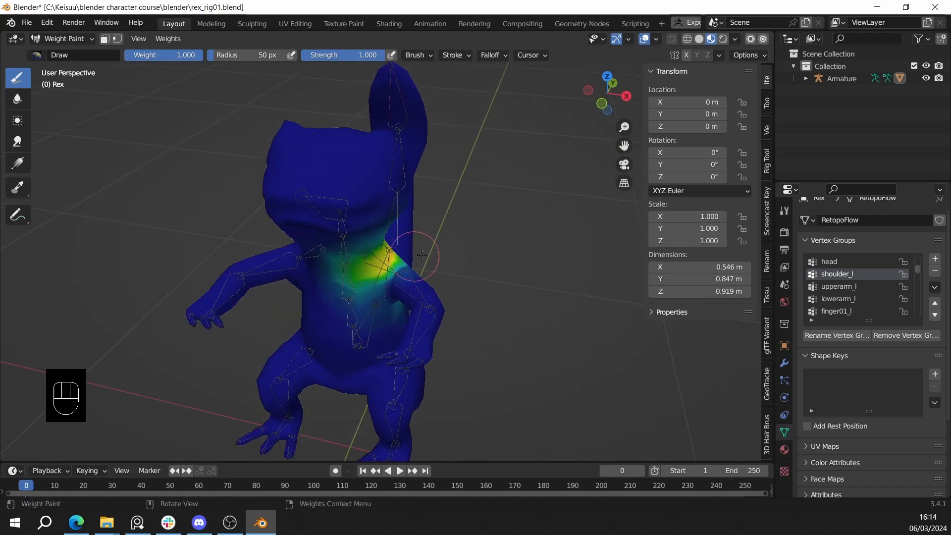
- Enable X-axis symmetry for weight painting and set the Draw brush radius to 128 px
middle_click_drag(458, 282, 470, 264)
middle_click_drag(540, 219, 502, 208)
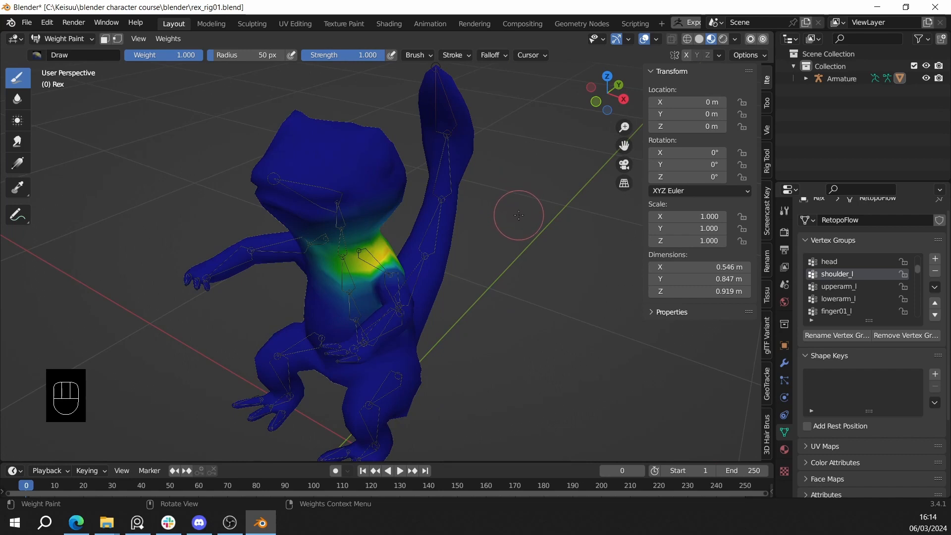
middle_click_drag(519, 215, 585, 164)
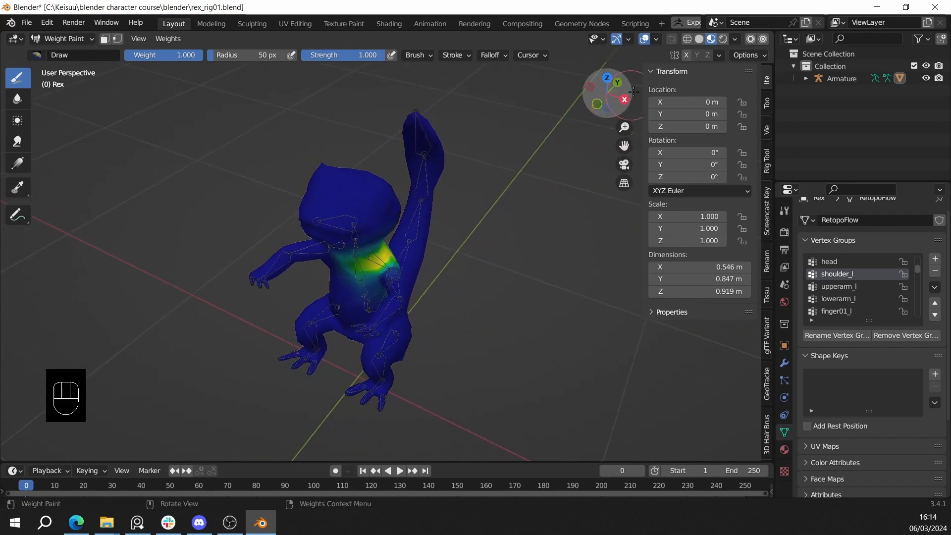
left_click(688, 55)
middle_click_drag(552, 169, 518, 178)
key("f")
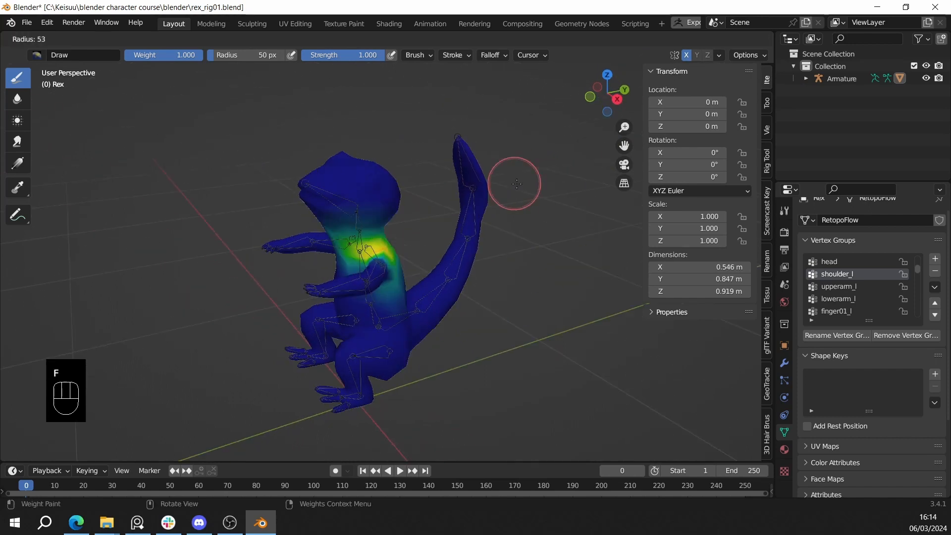
left_click(594, 163)
- Inspect how far the shoulder_l weights spread over the neck, chest, back and upper arm from both sides
middle_click_drag(594, 163, 620, 187)
scroll(546, 208, "up", 2)
middle_click_drag(525, 239, 481, 222, "shift")
middle_click_drag(435, 248, 333, 224)
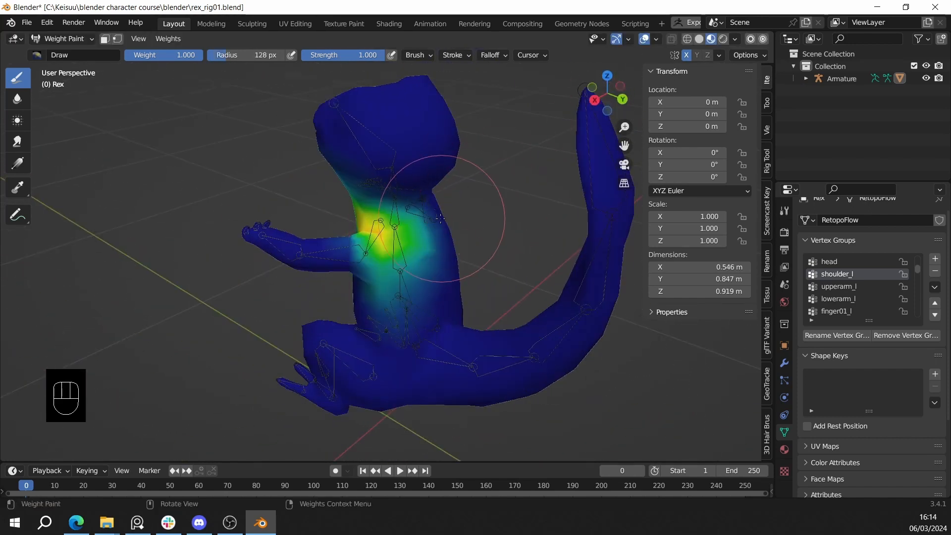
middle_click_drag(440, 219, 568, 245)
middle_click_drag(484, 246, 478, 219)
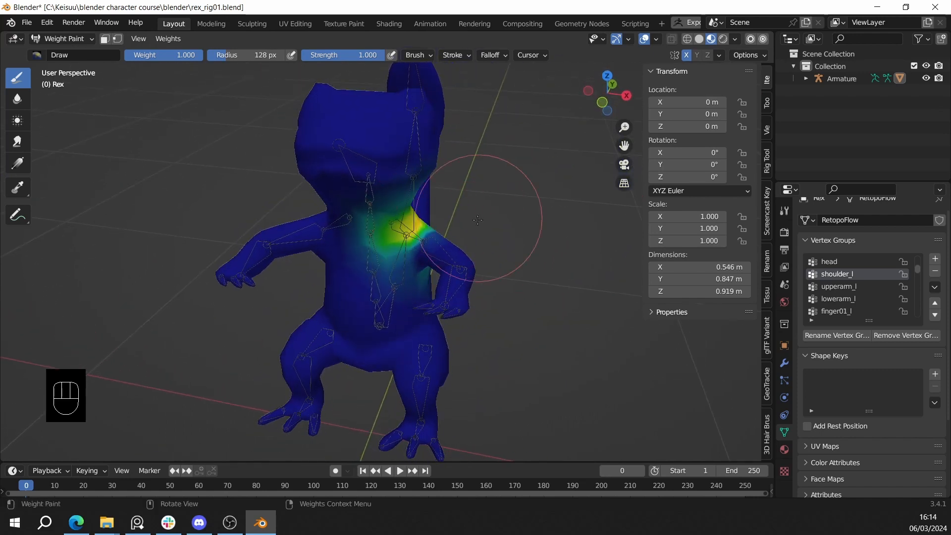
middle_click_drag(422, 246, 536, 252)
middle_click_drag(458, 246, 466, 254)
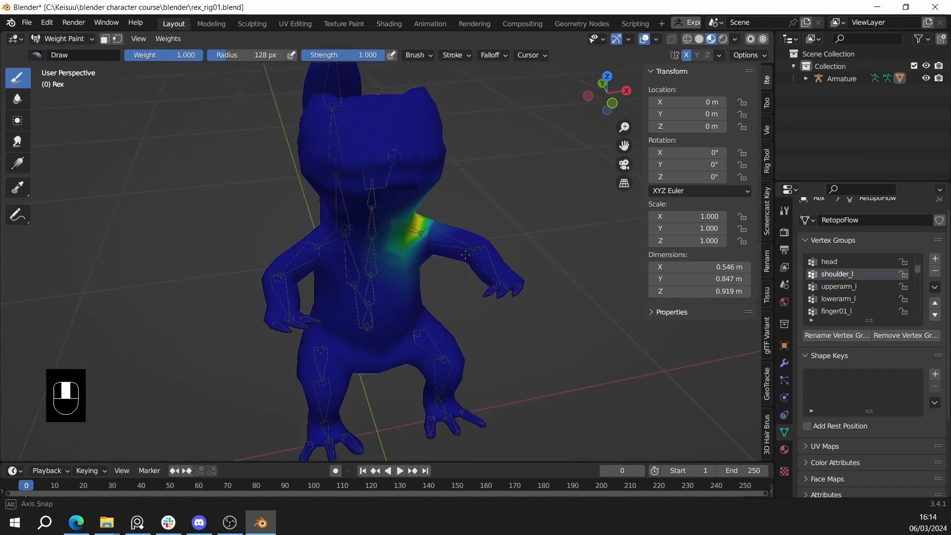
middle_click_drag(339, 242, 292, 271)
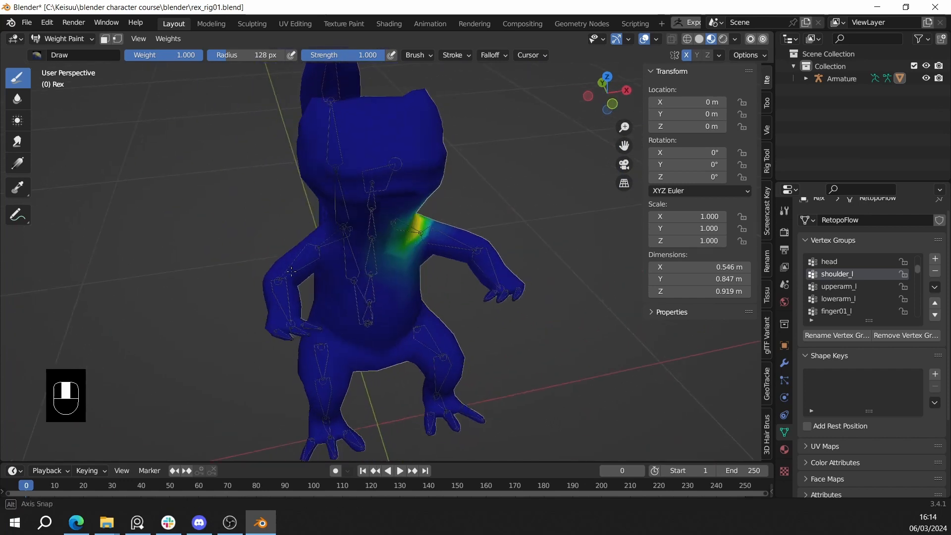
middle_click_drag(442, 232, 375, 224)
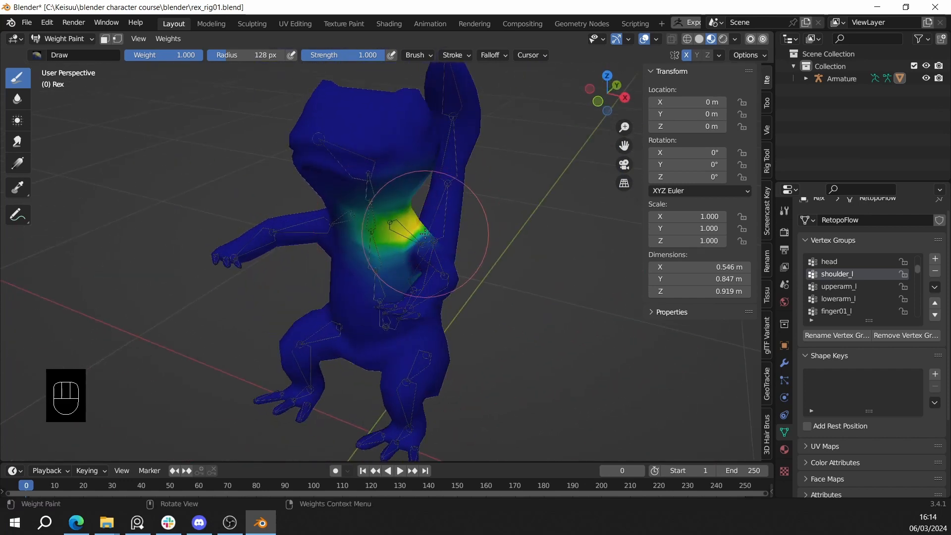
middle_click_drag(501, 251, 584, 247)
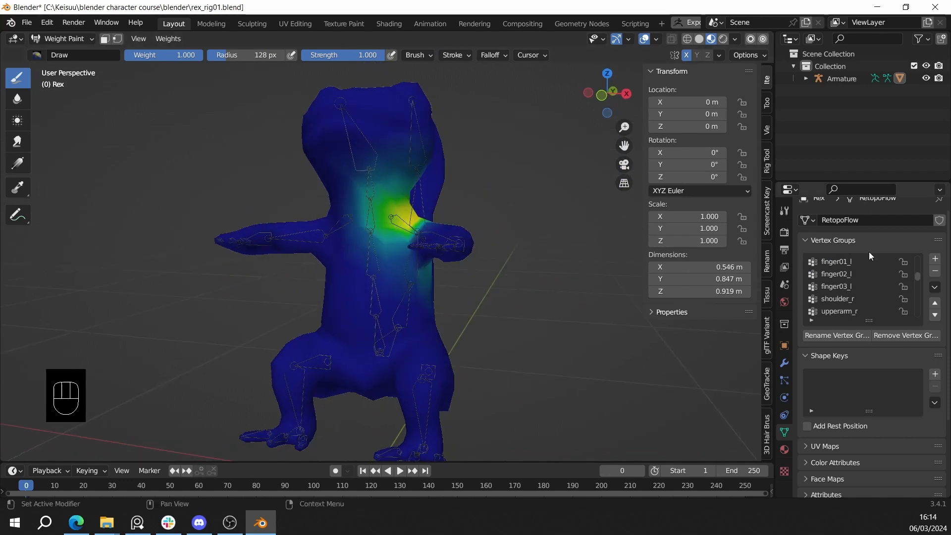
middle_click_drag(347, 233, 382, 308)
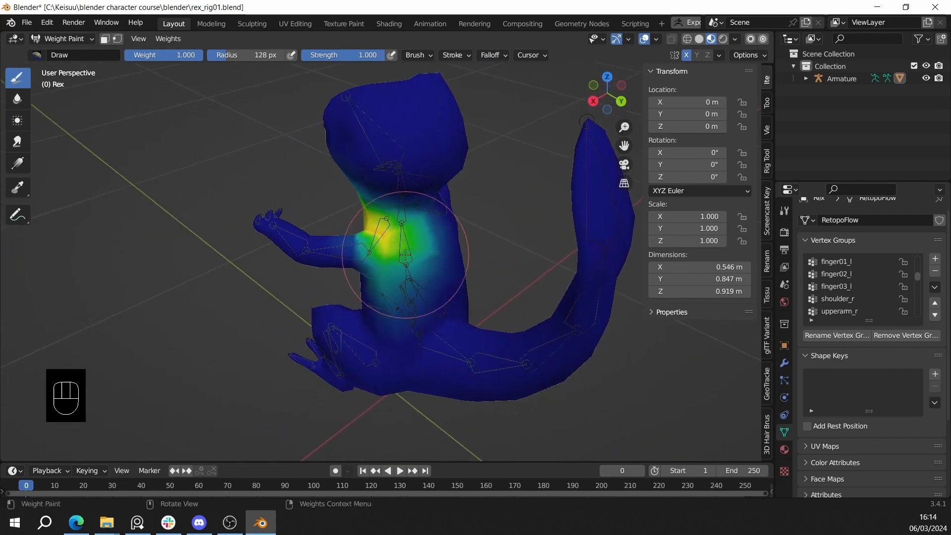
mouse_move(426, 225)
middle_mouse_down()
mouse_move(378, 265)
mouse_move(390, 241)
mouse_move(453, 244)
middle_mouse_up()
scroll(364, 268, "up", 2)
scroll(94, 125, "down", 3)
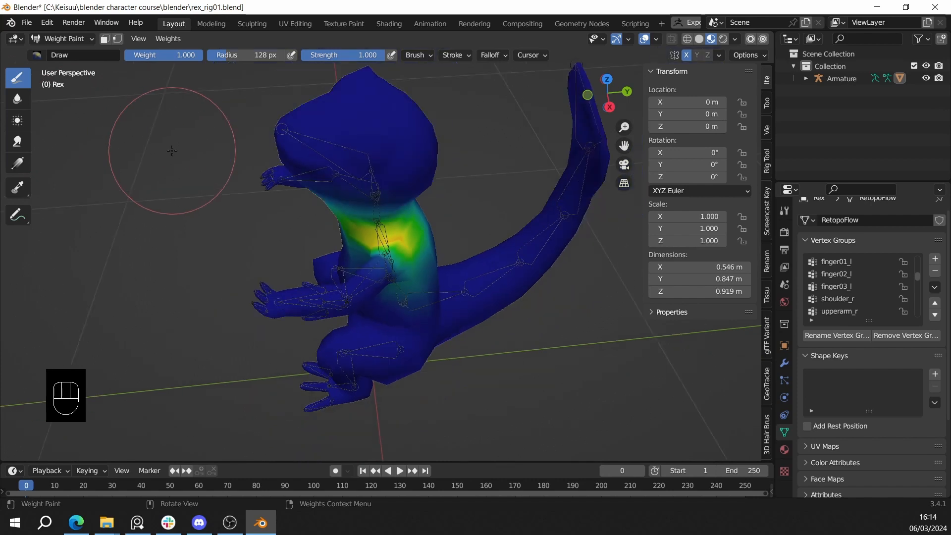
middle_click_drag(99, 131, 59, 116)
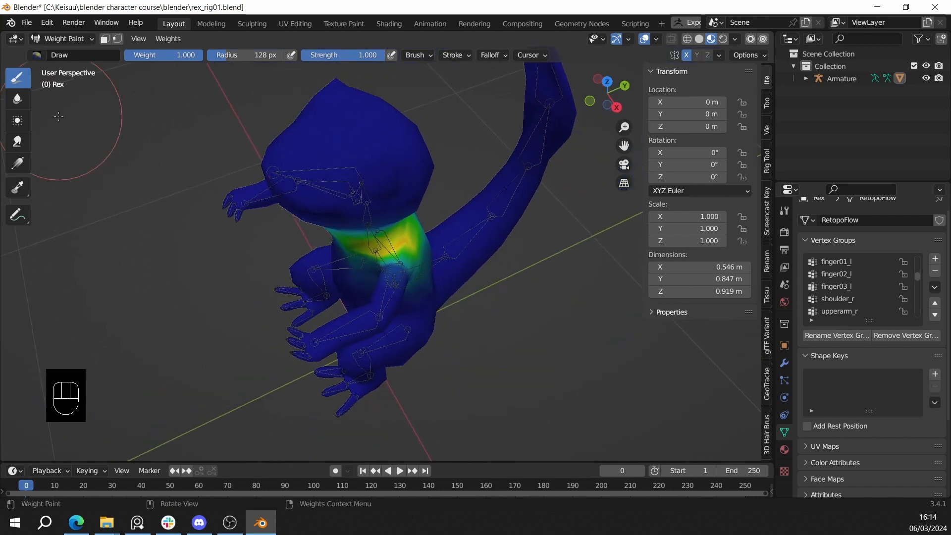
- Smooth the shoulder_l weights around the left shoulder, chest and back with the Blur brush
left_click(17, 99)
mouse_move(436, 212)
middle_mouse_down()
mouse_move(374, 272)
mouse_move(342, 222)
mouse_move(301, 203)
middle_mouse_up()
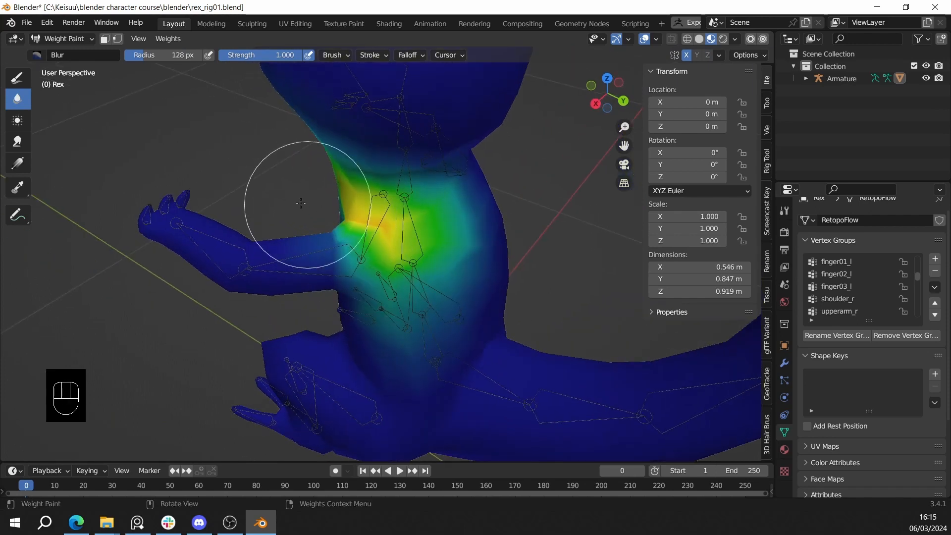
middle_click_drag(371, 216, 326, 217)
middle_click_drag(328, 269, 349, 212)
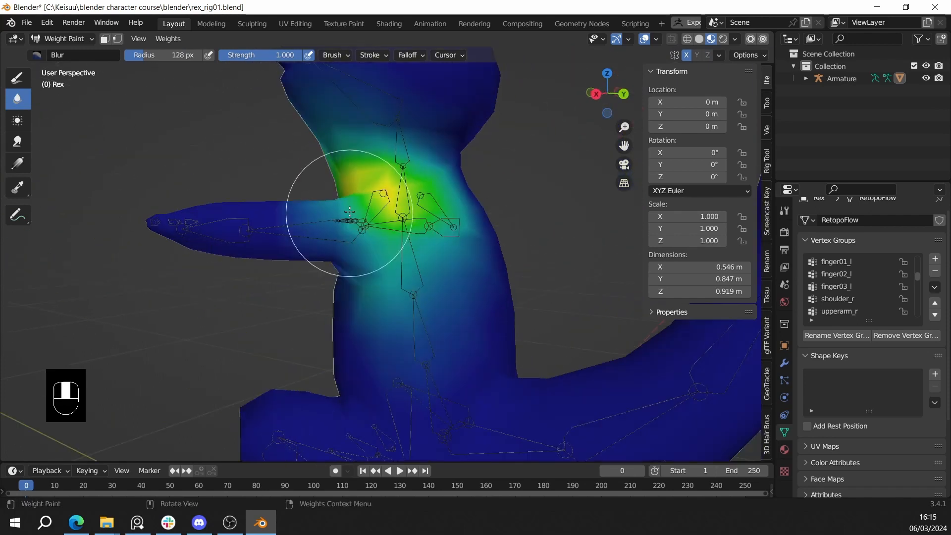
middle_click_drag(341, 252, 426, 251)
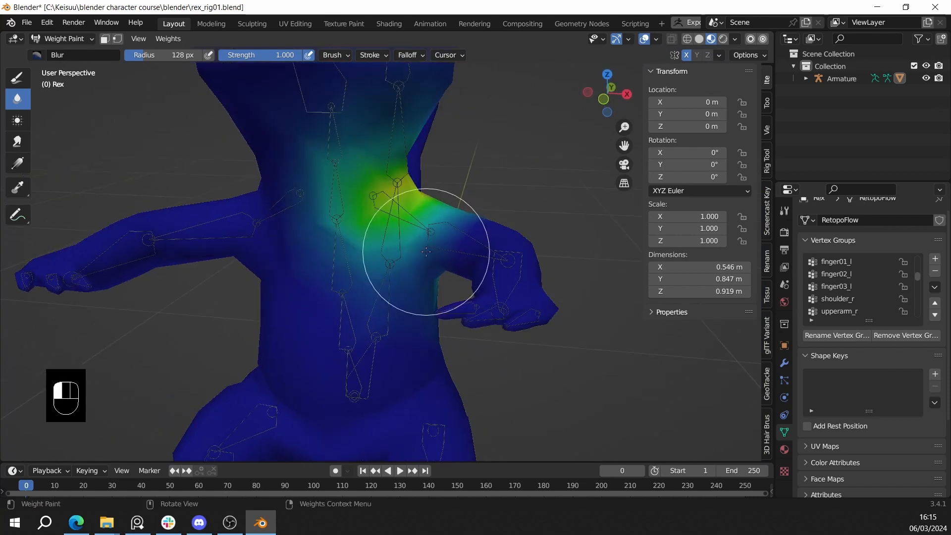
scroll(379, 189, "down", 5)
middle_click_drag(391, 212, 382, 232)
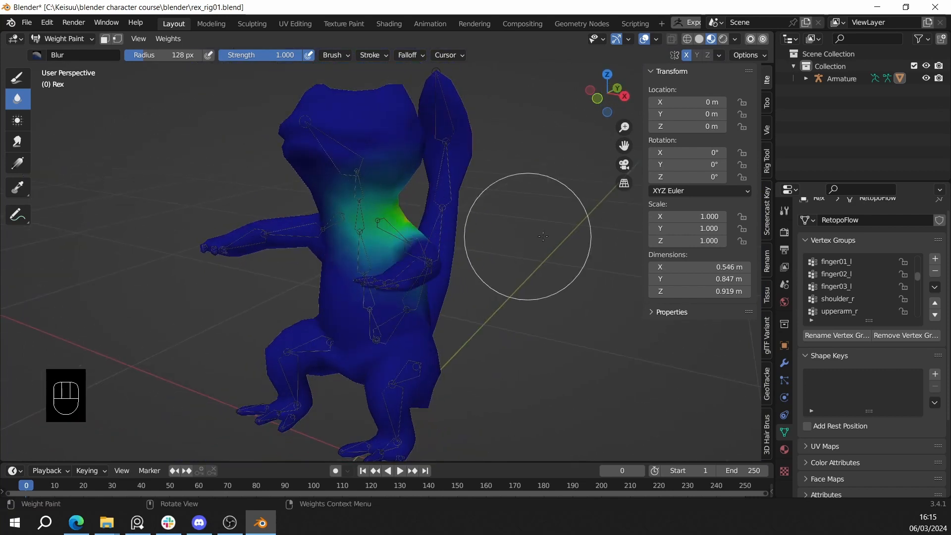
middle_click_drag(369, 177, 421, 258)
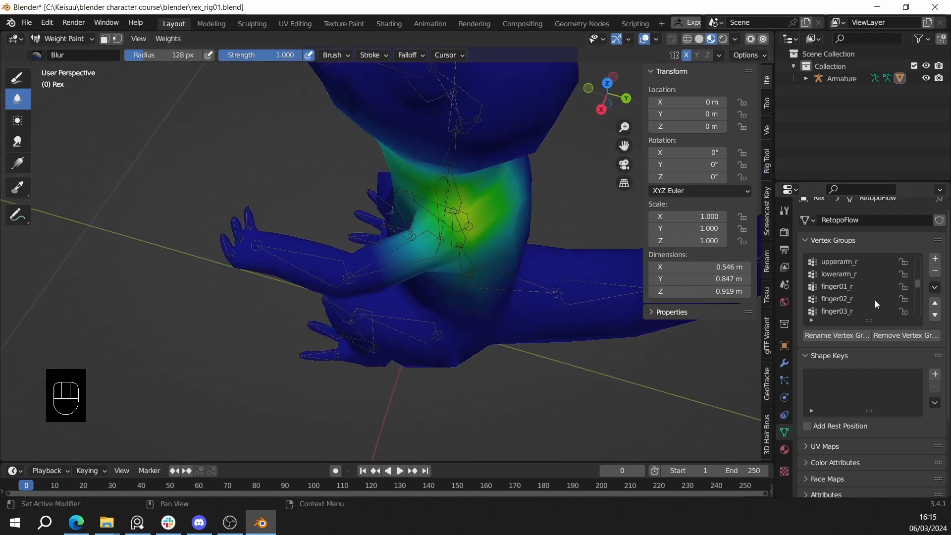
- Make the upperarm_l vertex group active and blur its weights with a brush radius of 172 px
scroll(869, 298, "up", 3)
left_click(853, 299)
mouse_move(446, 247)
middle_mouse_down()
mouse_move(443, 238)
mouse_move(458, 286)
mouse_move(404, 234)
mouse_move(570, 215)
middle_mouse_up()
key("f")
left_click(592, 214)
middle_click_drag(424, 233, 440, 249)
middle_click_drag(370, 221, 357, 256)
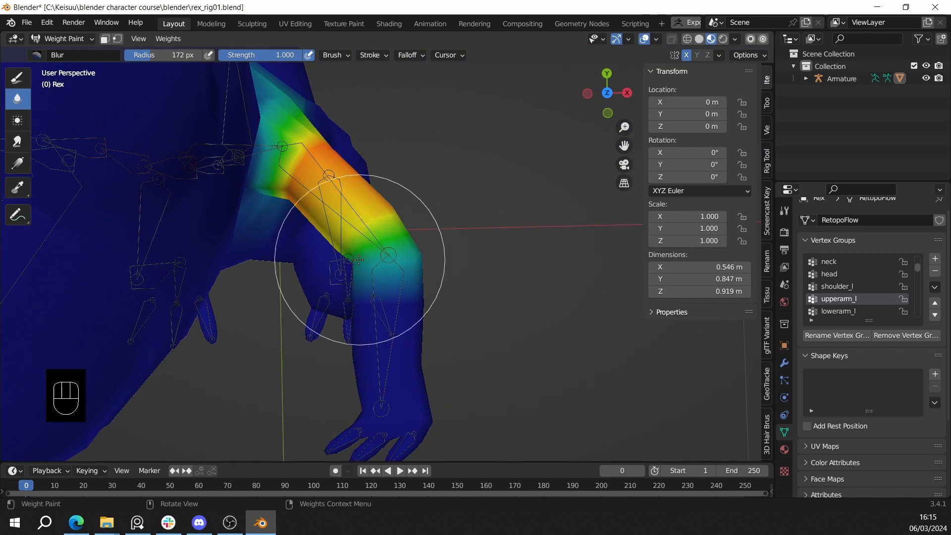
- Continue blurring the upperarm_l weights at the armpit and elbow, working from behind and below
middle_click_drag(422, 250, 453, 183)
middle_click_drag(453, 183, 490, 200, "shift")
middle_click_drag(434, 211, 439, 201)
middle_click_drag(439, 201, 446, 223, "shift")
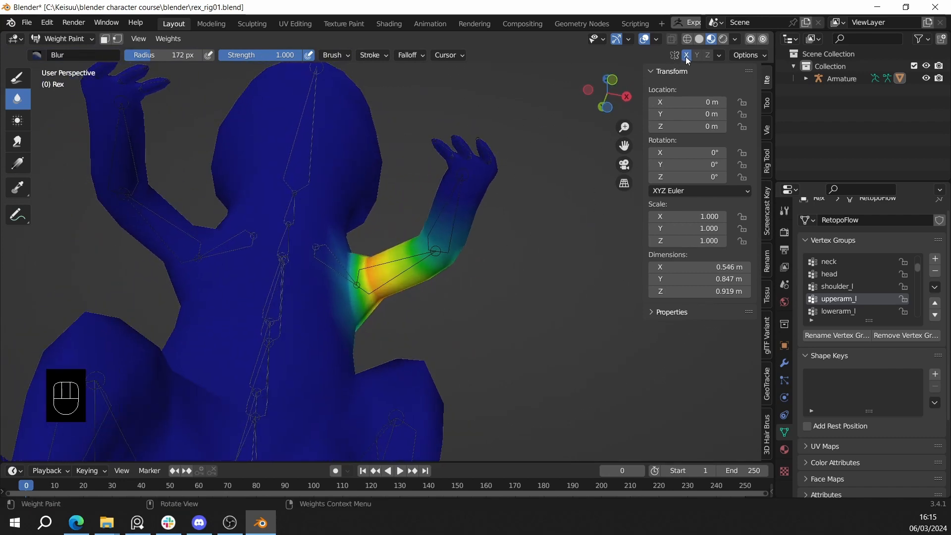
middle_click_drag(360, 222, 381, 218)
mouse_move(384, 218)
middle_mouse_down("shift")
mouse_move(393, 206)
mouse_move(436, 279)
mouse_move(463, 297)
middle_mouse_up("shift")
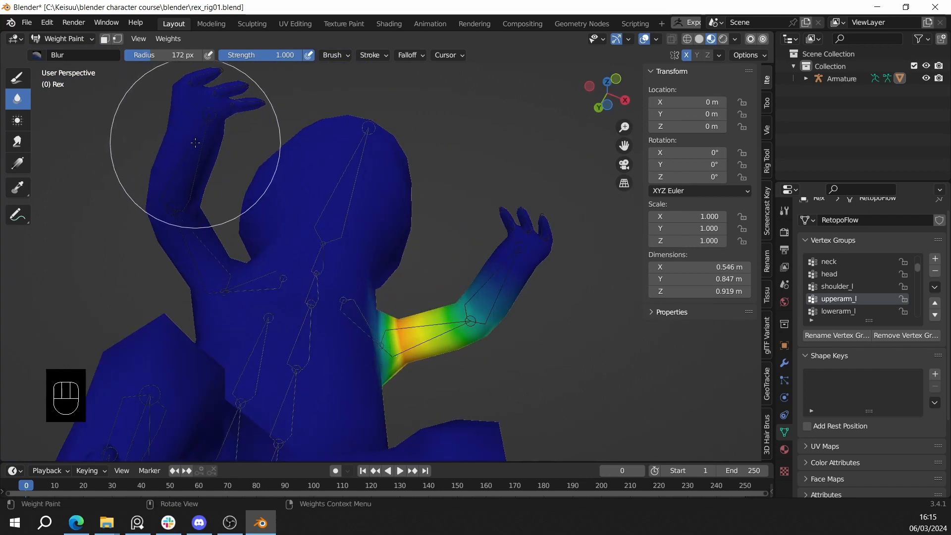
middle_click_drag(196, 143, 223, 153)
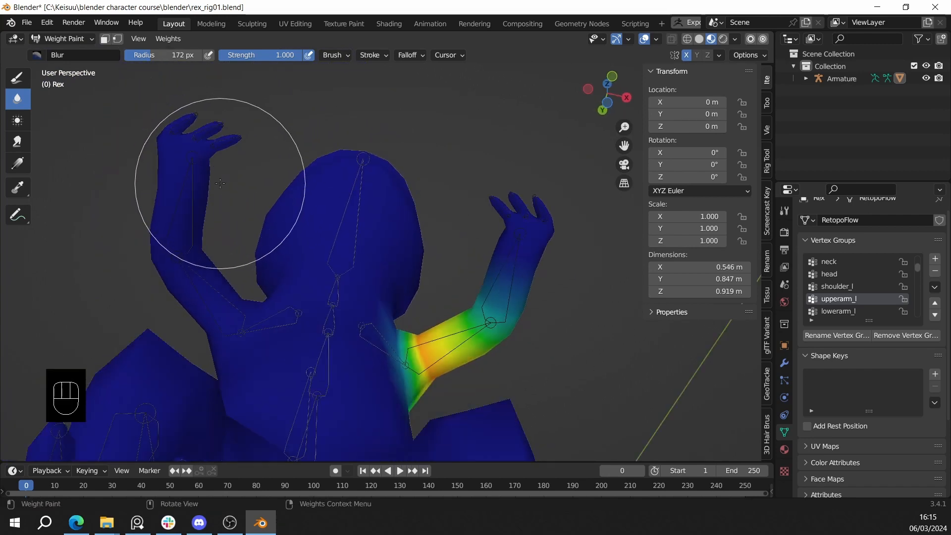
middle_click_drag(230, 186, 221, 163, "shift")
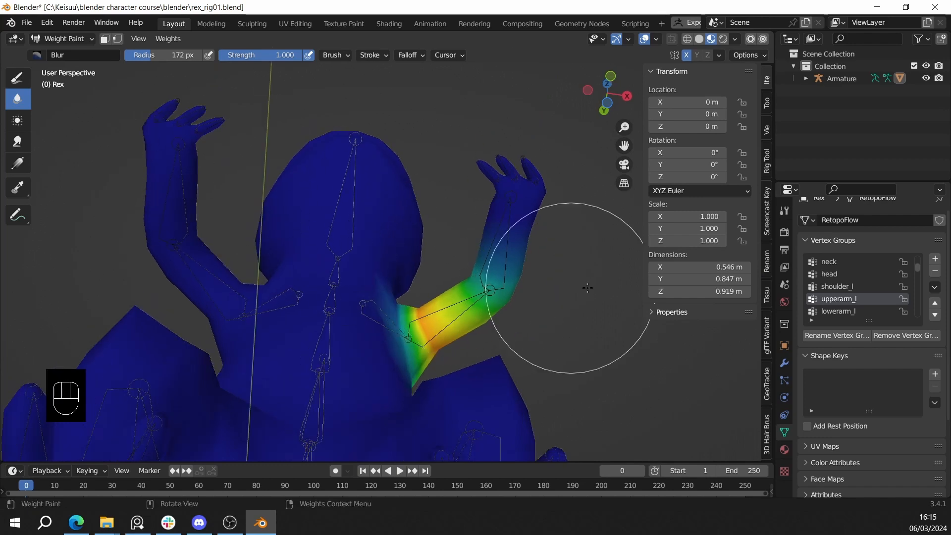
- Make the lowerarm_l vertex group active and blur its weights around the elbow
left_click(837, 311)
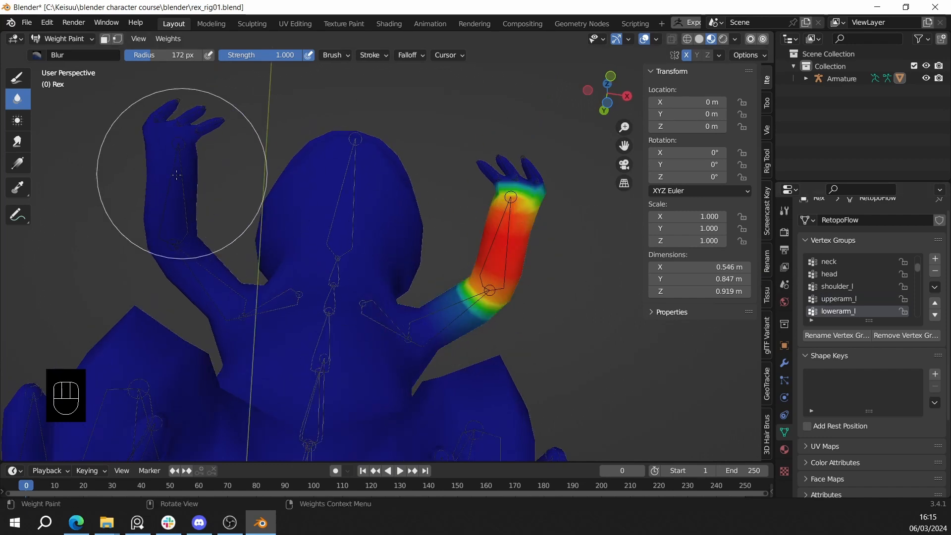
left_click_drag(477, 290, 466, 288)
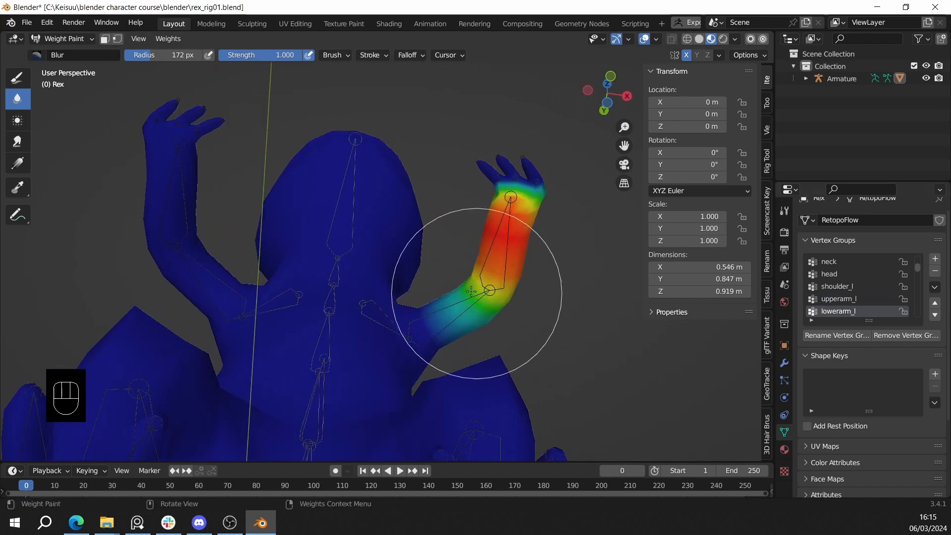
mouse_move(476, 247)
middle_mouse_down()
mouse_move(500, 240)
mouse_move(503, 223)
mouse_move(475, 233)
middle_mouse_up()
- Make the finger01_l vertex group active and blur its weights where the finger meets the hand
left_click(819, 298)
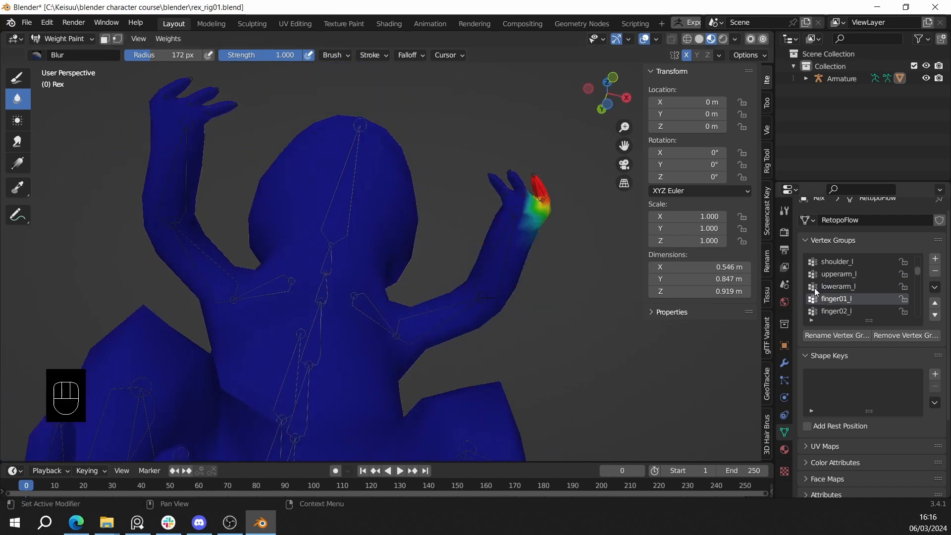
middle_click_drag(556, 214, 510, 223)
scroll(510, 223, "up", 2)
middle_click_drag(495, 119, 454, 195, "shift")
middle_click_drag(517, 189, 460, 201)
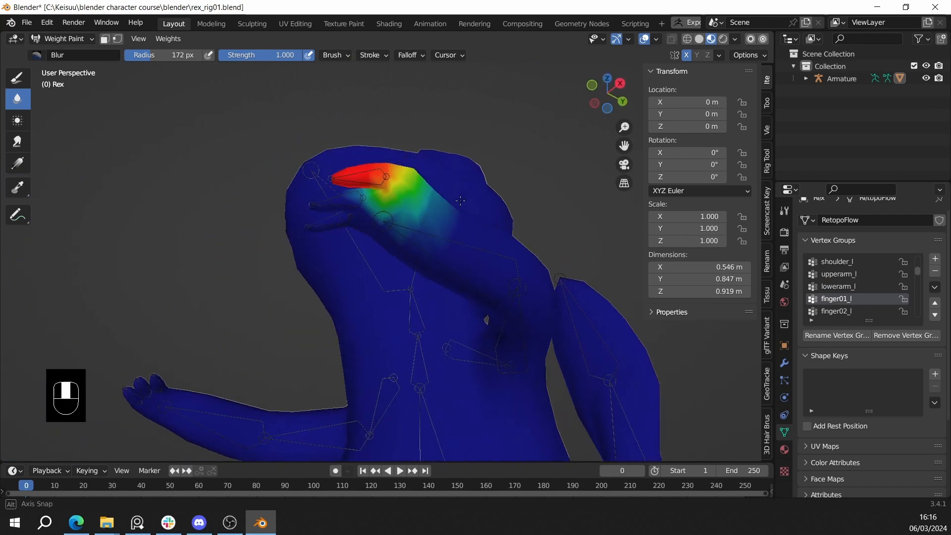
mouse_move(410, 183)
middle_mouse_down()
mouse_move(348, 322)
mouse_move(362, 258)
middle_mouse_up()
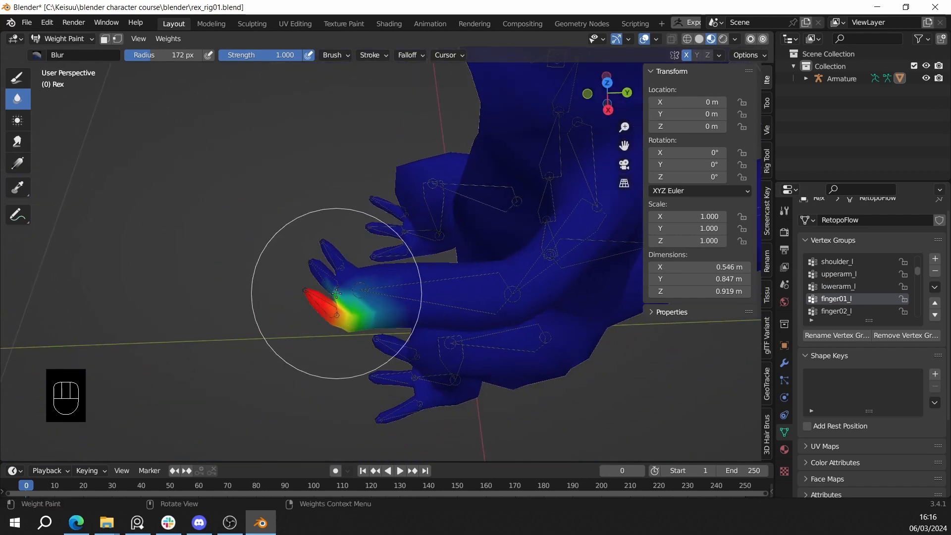
middle_click_drag(353, 301, 582, 345)
- Blur the finger02_l and finger03_l weights around the base of each finger on the left hand
left_click(836, 311)
middle_click_drag(446, 307, 471, 298)
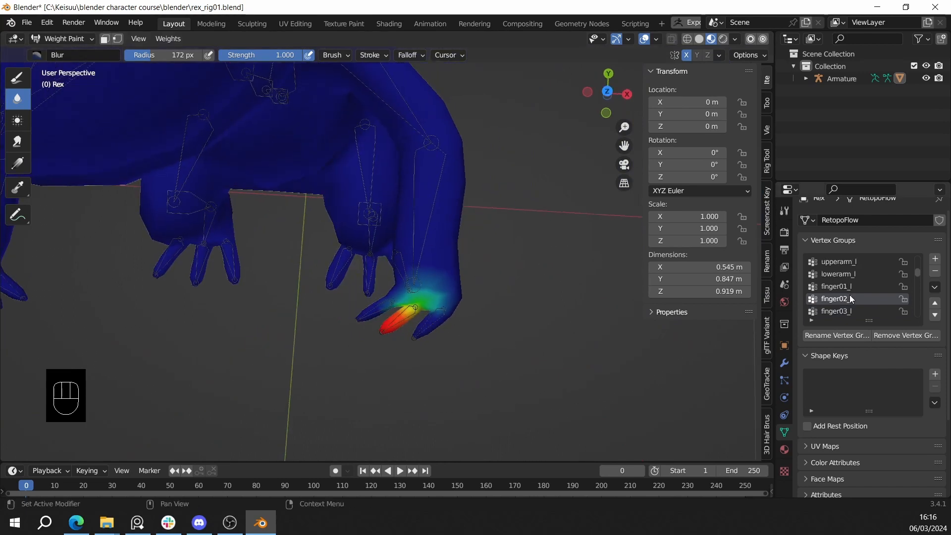
middle_click_drag(417, 312, 420, 294, "shift")
left_click_drag(410, 284, 404, 277)
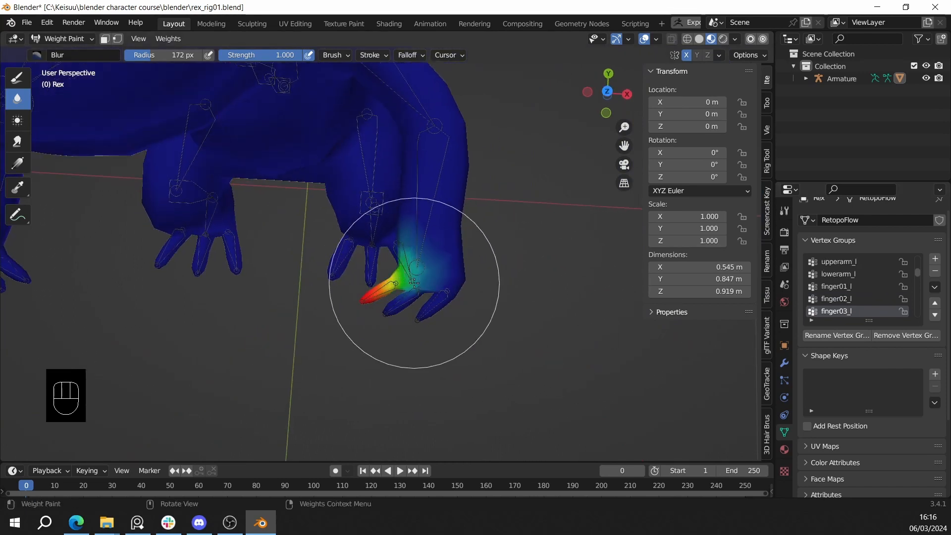
middle_click_drag(414, 282, 447, 152)
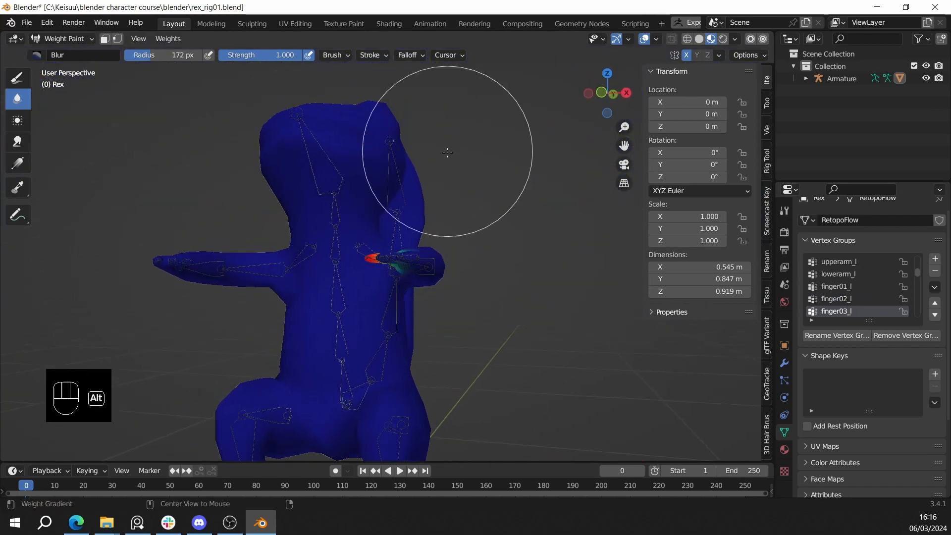
- Make the shoulder_r vertex group active and inspect its weights around the right shoulder and chest
middle_click_drag(475, 219, 470, 337, "alt")
middle_click_drag(443, 271, 380, 270, "shift")
scroll(453, 313, "down", 3)
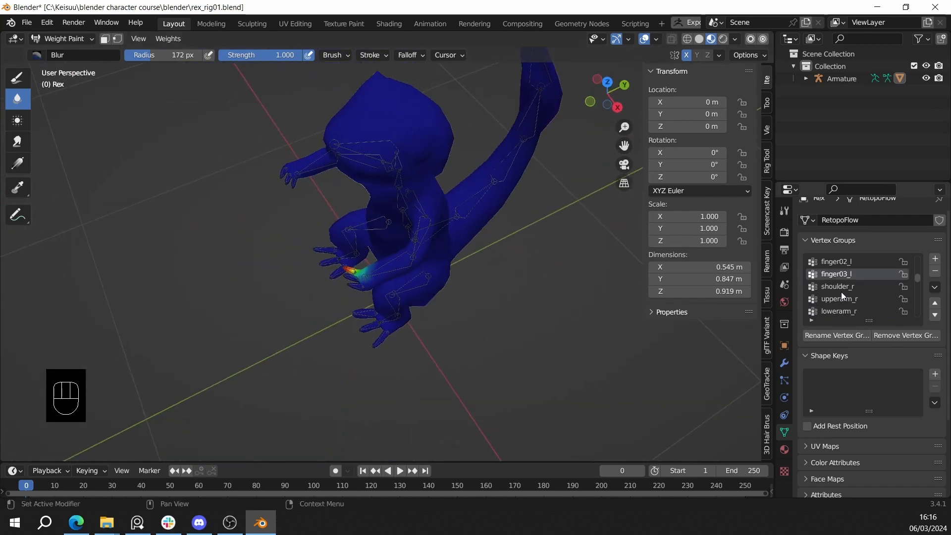
middle_click_drag(584, 275, 535, 223)
middle_click_drag(499, 308, 510, 217, "shift")
middle_click_drag(523, 226, 480, 282)
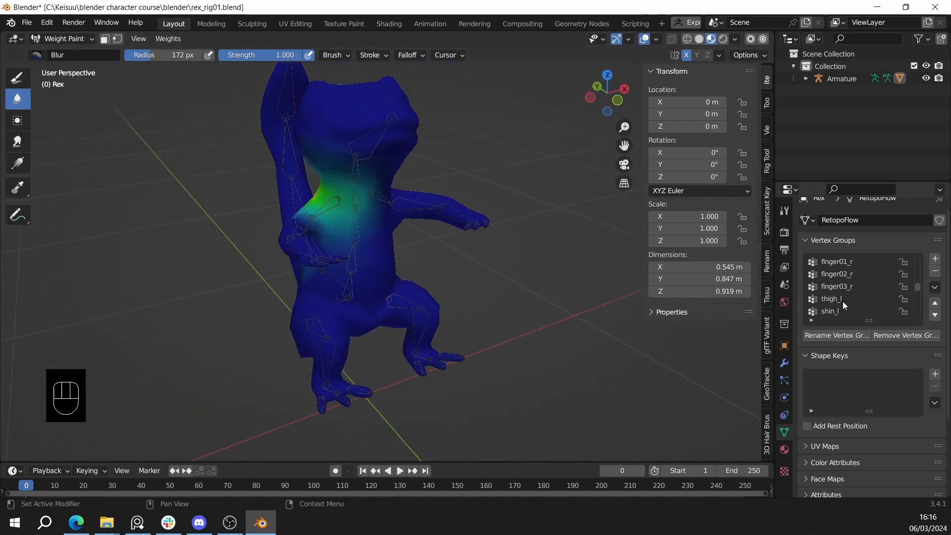
- Make the thigh_l vertex group active and blur its weights around the left thigh, knee and hip
left_click(844, 298)
middle_click_drag(570, 277, 446, 267)
middle_click_drag(406, 307, 435, 231, "shift")
middle_click_drag(393, 306, 414, 203)
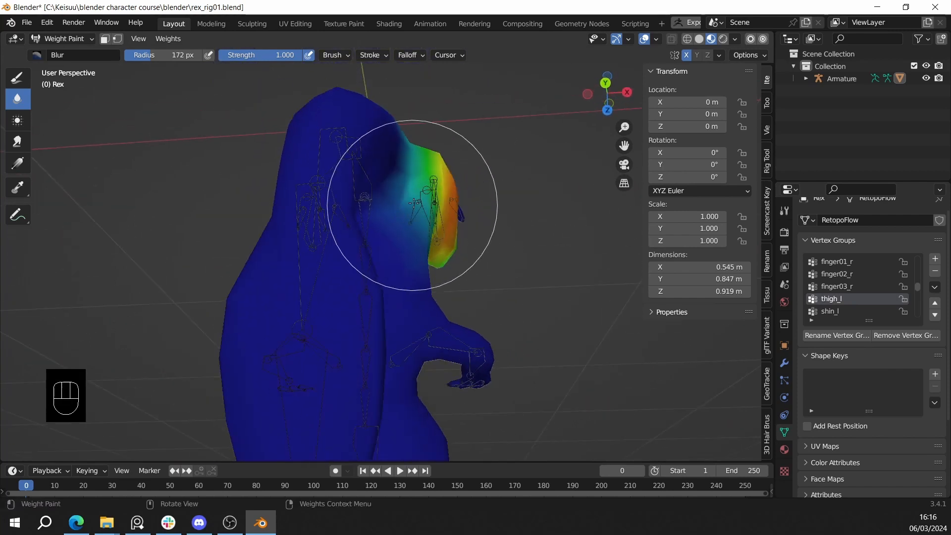
middle_click_drag(457, 173, 486, 292)
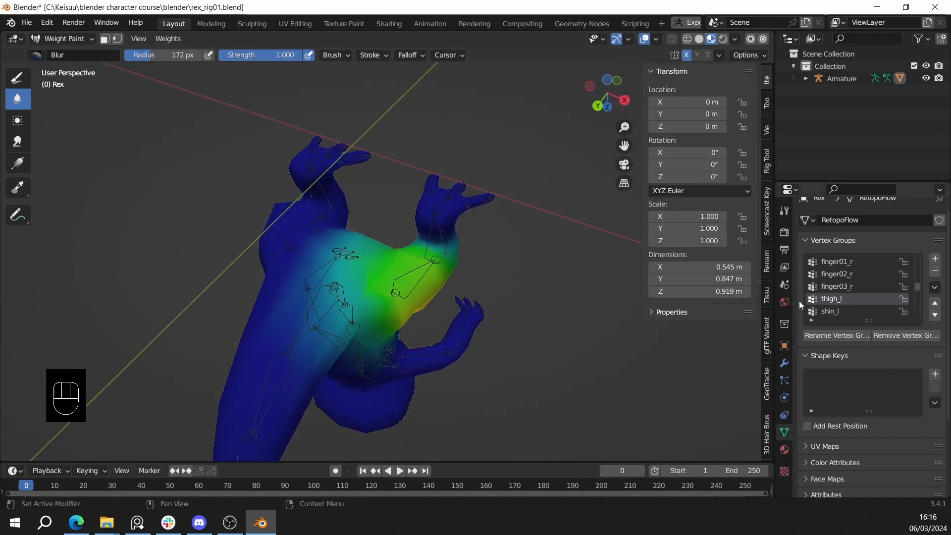
- Make the shin_l vertex group active and blur its weights around the left shin and knee
left_click(820, 311)
middle_click_drag(445, 257, 410, 227)
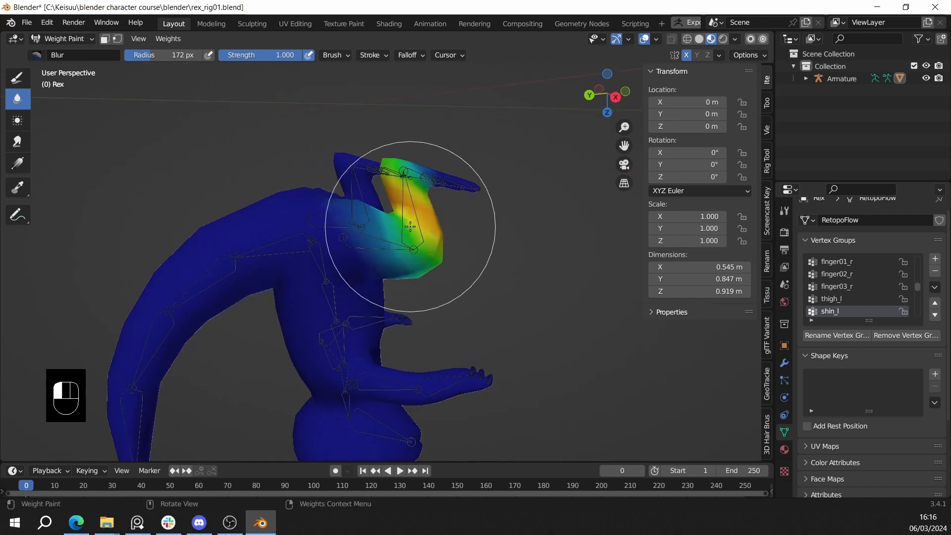
middle_click_drag(452, 262, 327, 233)
- Make the toe02_l, toe03_l and toe01_l vertex groups active in turn and check their weights on the left foot
left_click(842, 311)
scroll(325, 270, "up", 4)
middle_click_drag(327, 232, 275, 198)
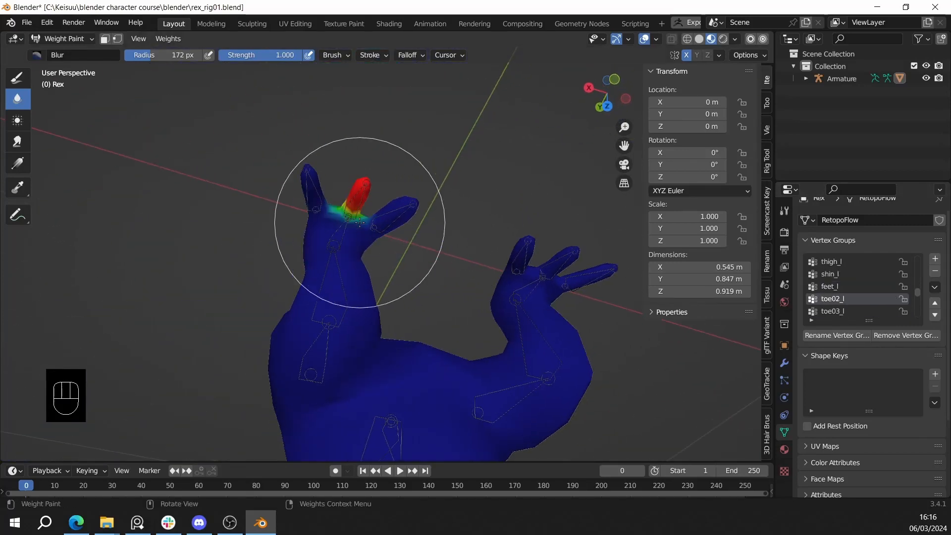
left_click(855, 311)
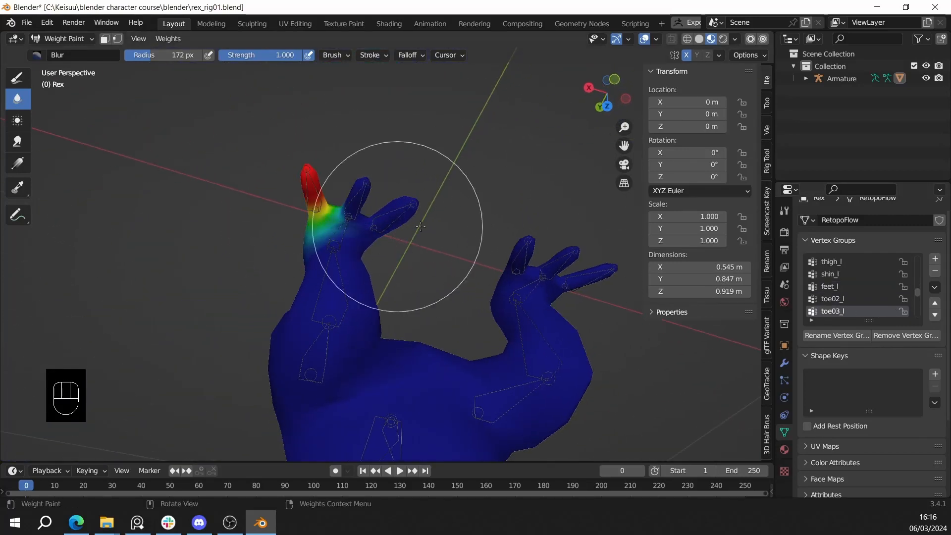
scroll(852, 302, "down", 3)
left_click(842, 286)
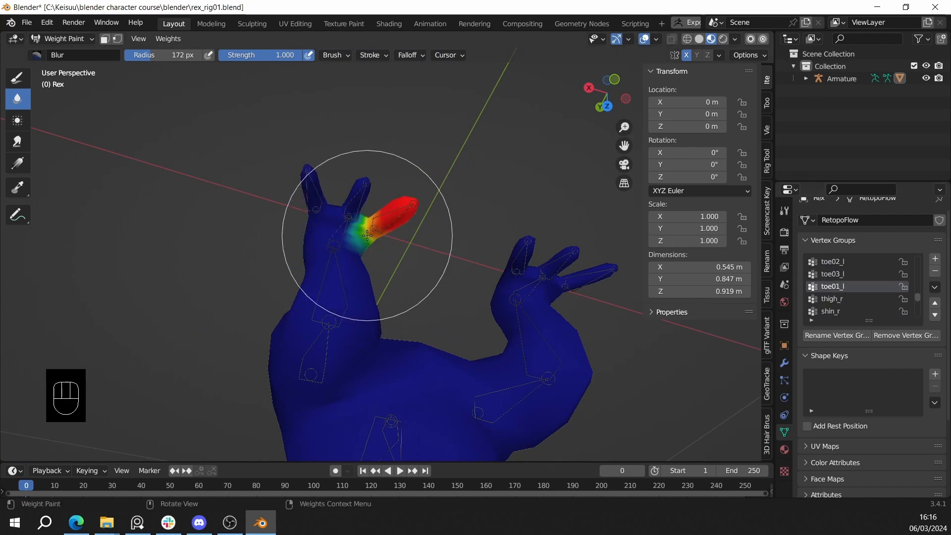
- Make the tail_01 vertex group active and blur its weights where the tail meets the hips, in the right side view
scroll(398, 233, "down", 4)
middle_click_drag(399, 232, 563, 186)
scroll(513, 312, "down", 3)
scroll(890, 291, "down", 5)
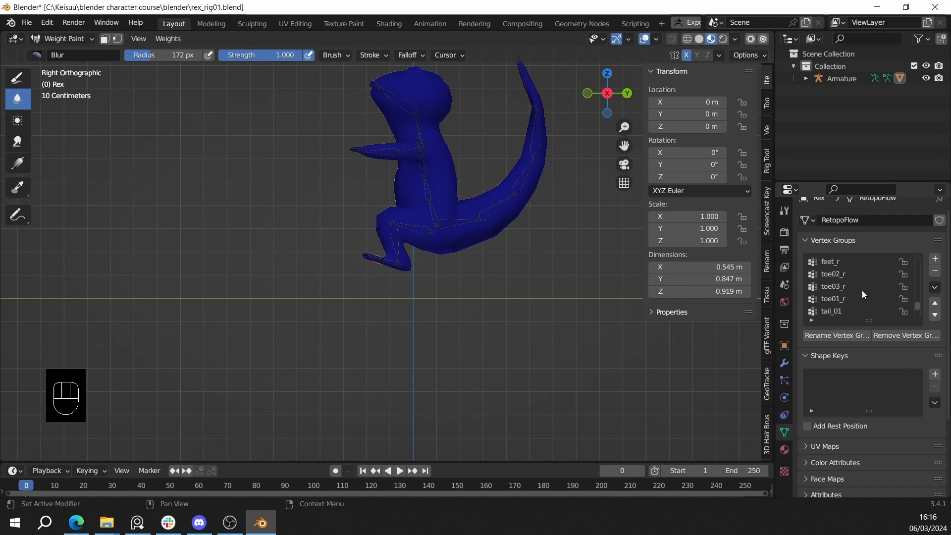
left_click(835, 287)
mouse_move(476, 233)
middle_mouse_down()
mouse_move(439, 248)
mouse_move(421, 272)
mouse_move(523, 333)
mouse_move(482, 303)
middle_mouse_up()
scroll(437, 258, "up", 2)
left_click(412, 282)
left_click(414, 281)
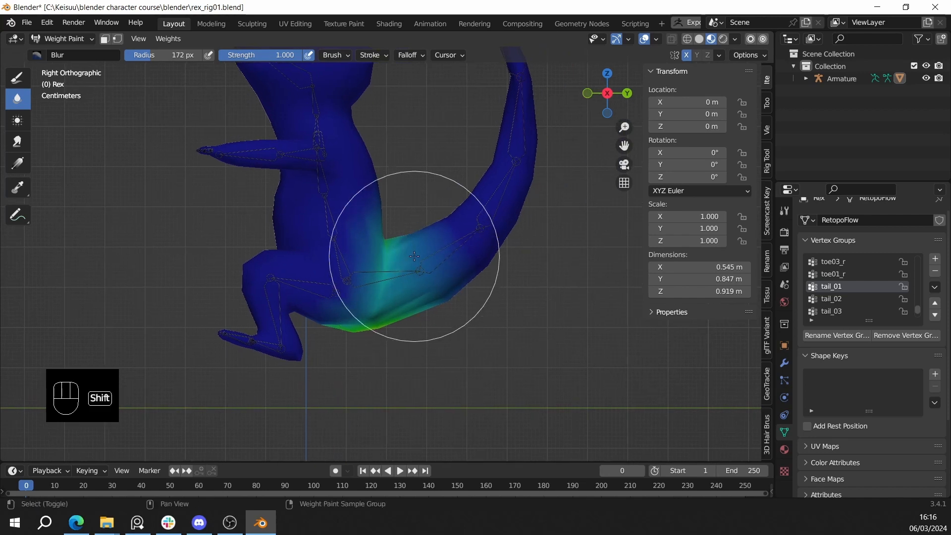
middle_click_drag(414, 257, 403, 259, "shift")
- Blur the tail_02 and tail_03 vertex group weights along the middle of the tail
middle_click_drag(415, 265, 401, 264)
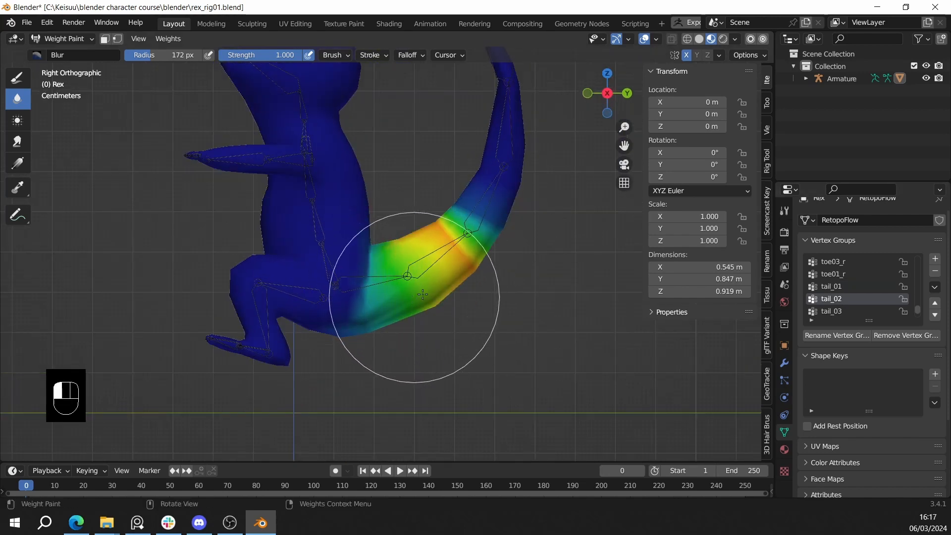
middle_click_drag(457, 229, 426, 271, "shift")
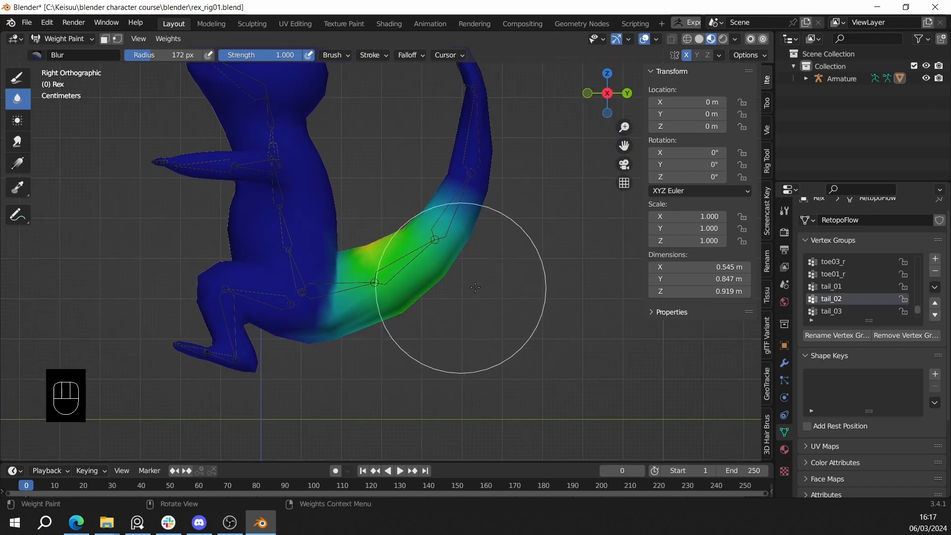
left_click(861, 310)
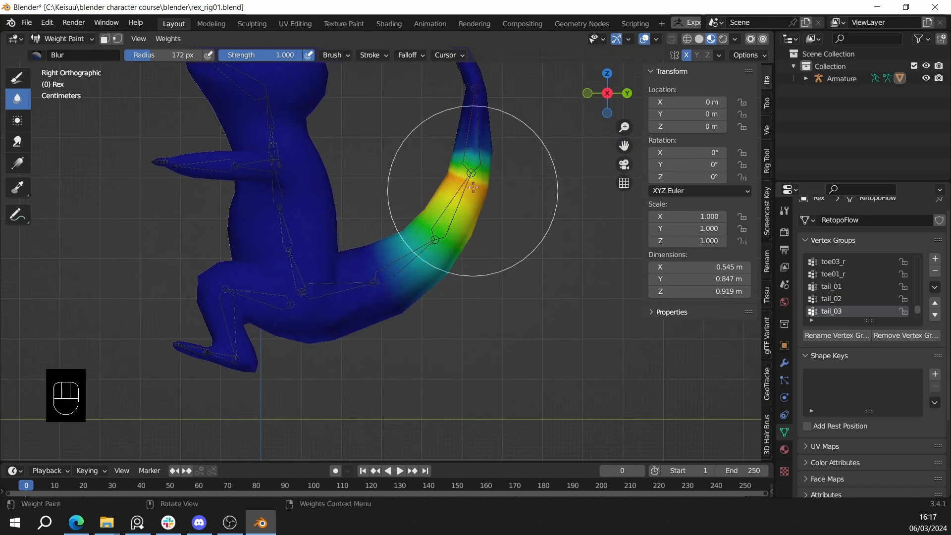
left_click_drag(473, 187, 474, 181)
scroll(841, 297, "down", 2)
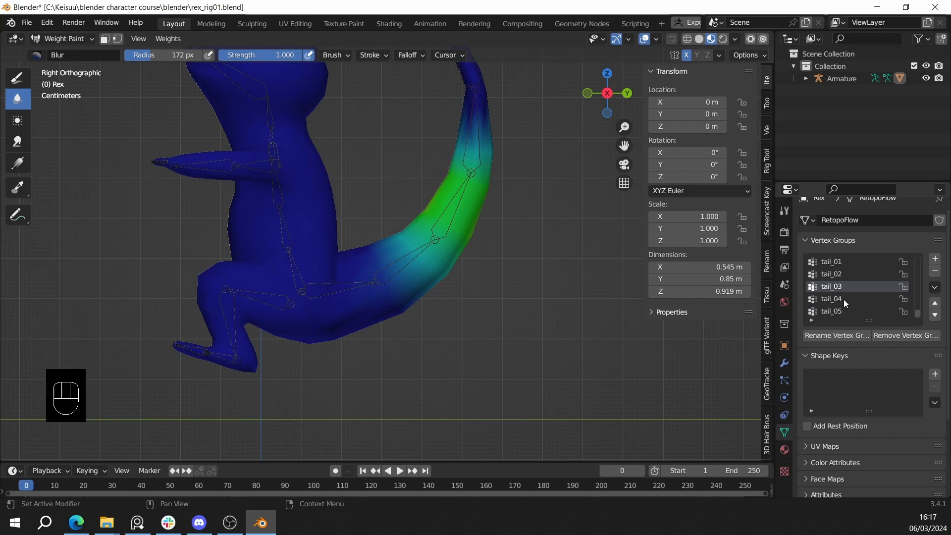
- Blur the tail_04 and tail_05 vertex group weights toward the tail tip and save the file
left_click(842, 298)
middle_click_drag(421, 238, 459, 260, "shift")
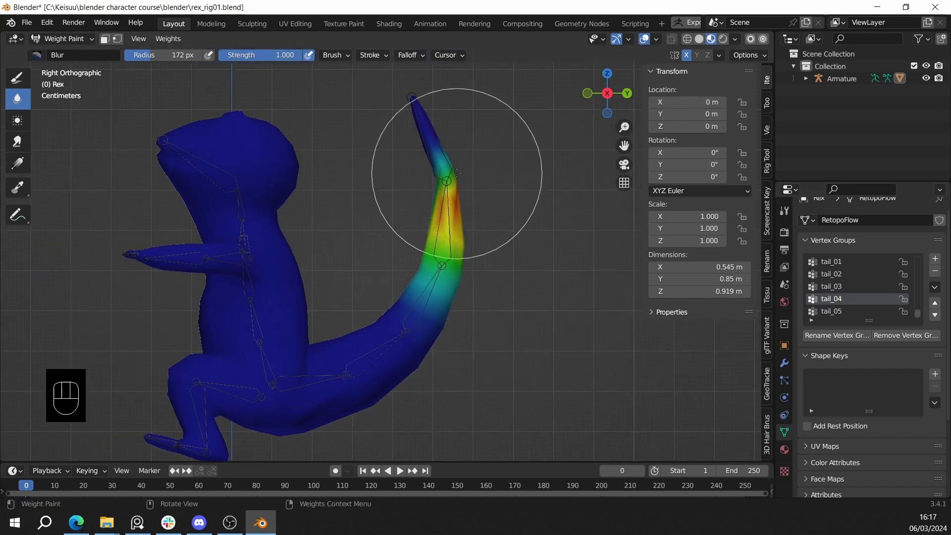
left_click(831, 311)
middle_click_drag(461, 190, 501, 193, "shift")
key("ctrl+s")
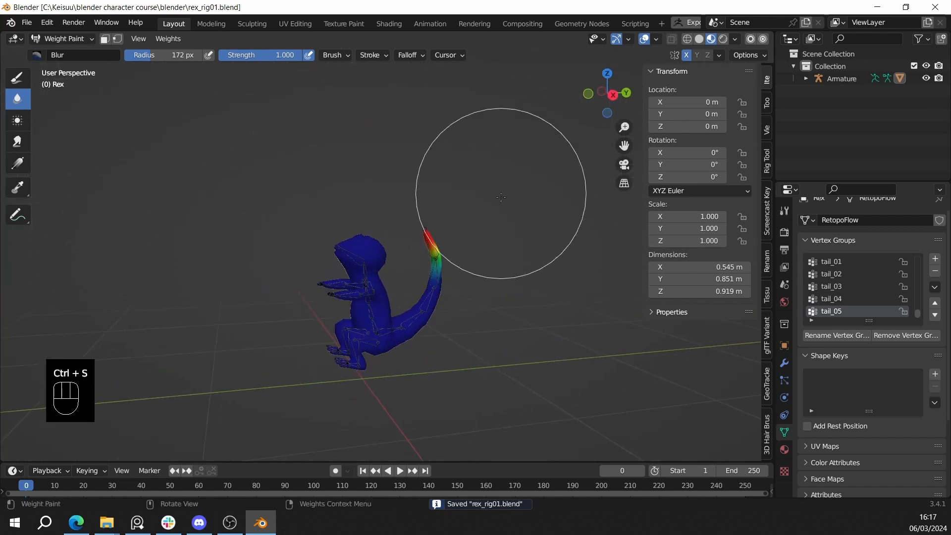
- Examine the tail_05 weights around the tail tip from the side, top and back, keeping the file saved
scroll(498, 203, "up", 3)
middle_click_drag(482, 242, 503, 259, "shift")
scroll(558, 210, "up", 2)
scroll(502, 199, "down", 3)
middle_click_drag(498, 319, 497, 288)
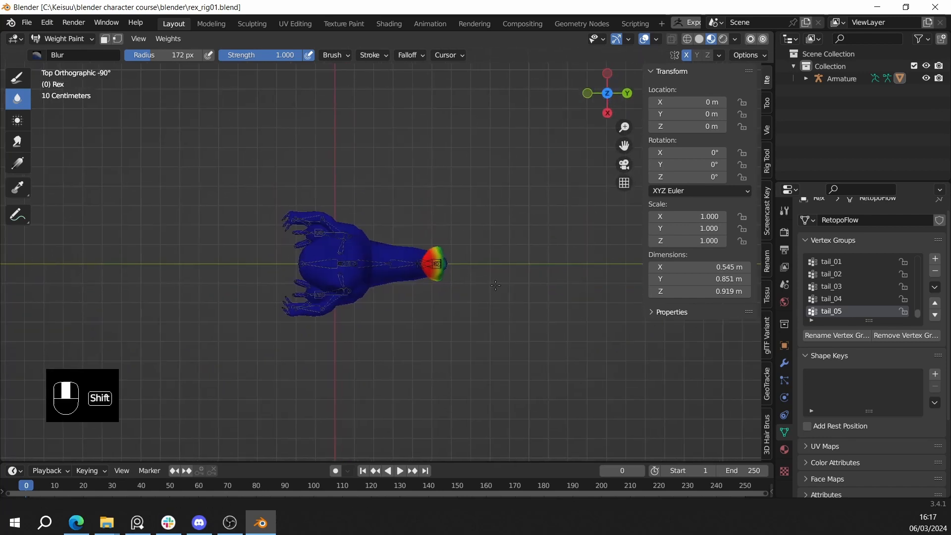
scroll(496, 286, "up", 3)
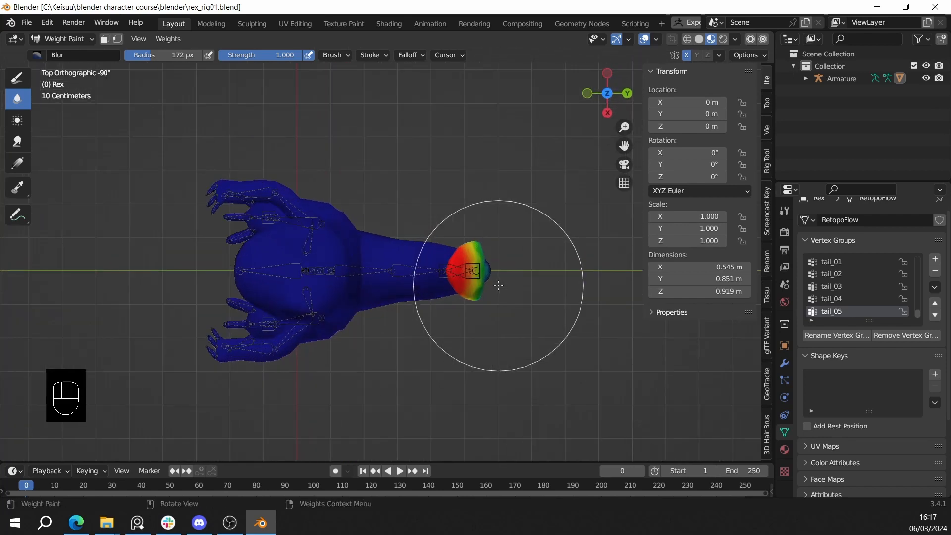
scroll(498, 285, "down", 2)
key("ctrl+s")
middle_click_drag(499, 285, 504, 283)
scroll(506, 218, "up", 3)
middle_click_drag(503, 192, 385, 256, "alt")
scroll(507, 218, "down", 3)
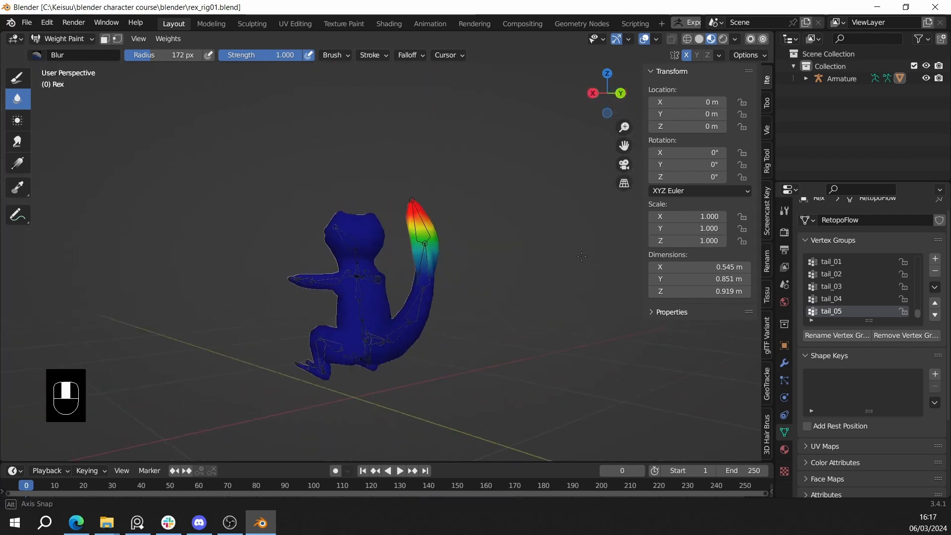
middle_click_drag(582, 256, 327, 214, "alt")
scroll(456, 276, "up", 3)
scroll(365, 263, "up", 1)
middle_click_drag(388, 220, 392, 276, "alt")
scroll(392, 276, "up", 3)
key("ctrl+s")
key("ctrl+s")
middle_click_drag(403, 201, 496, 271)
- Leave weight painting for Object Mode, select the armature and put it in Pose Mode
key("ctrl+Tab")
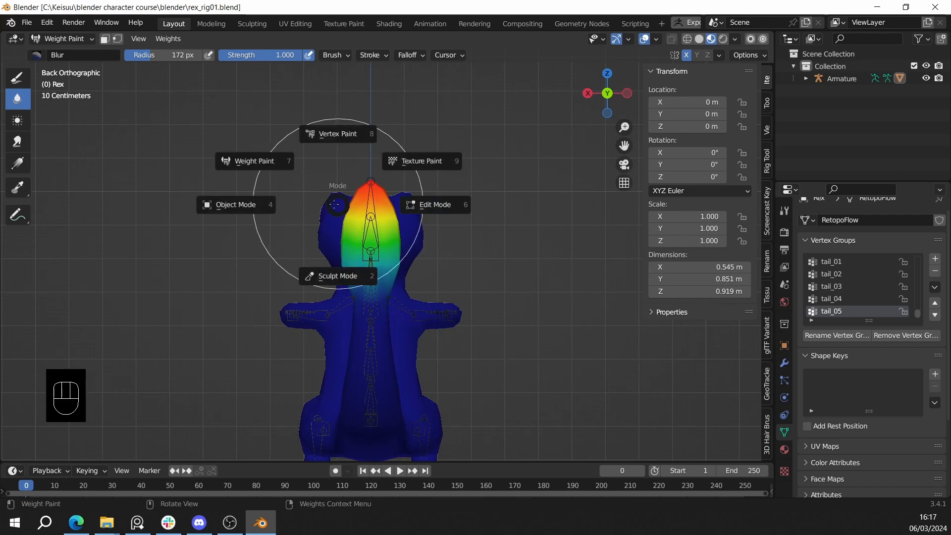
left_click(229, 206)
scroll(229, 218, "down", 3)
middle_click_drag(229, 218, 363, 223, "alt")
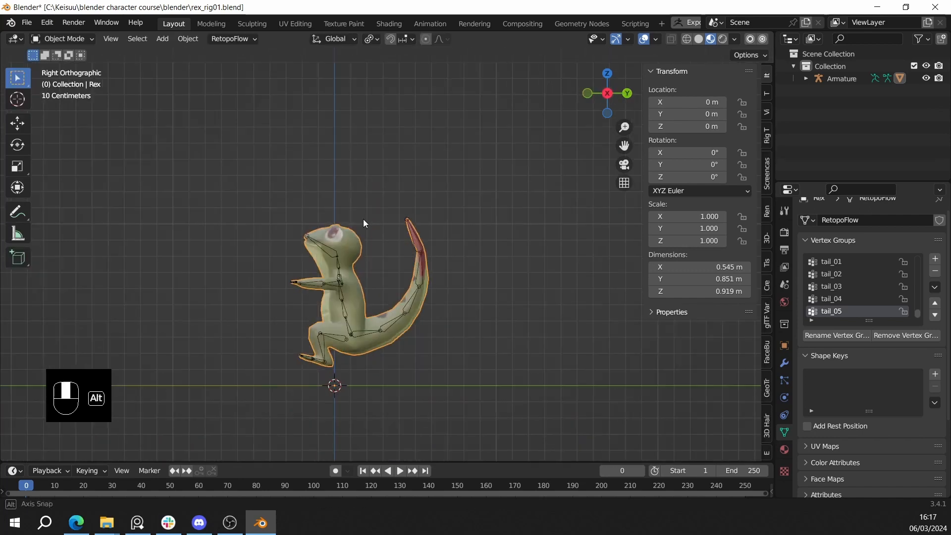
mouse_move(497, 241)
middle_mouse_down("alt")
mouse_move(651, 233)
mouse_move(545, 269)
mouse_move(581, 278)
mouse_move(497, 255)
middle_mouse_up("alt")
scroll(409, 331, "up", 1)
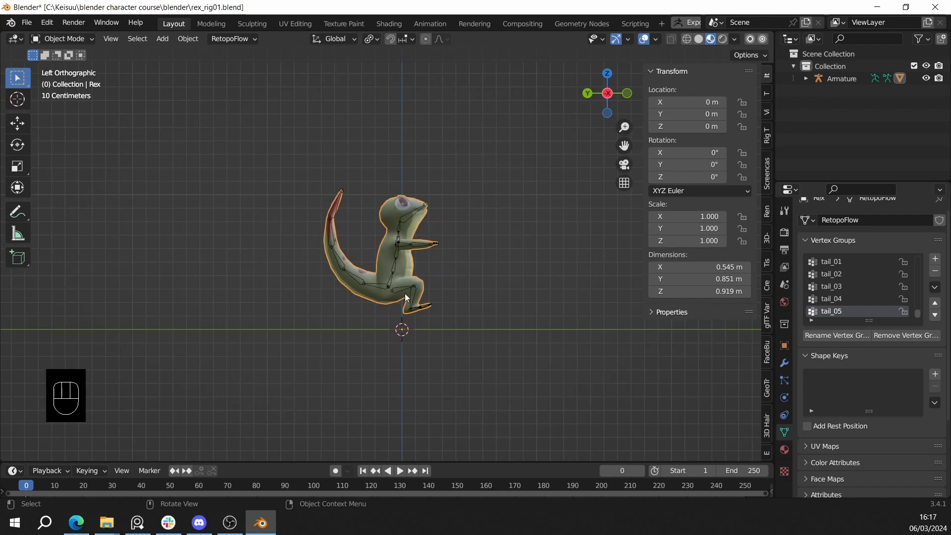
left_click(403, 290)
scroll(403, 290, "up", 1)
key("ctrl+Tab")
- Select all bones of the armature and clear their pose rotation and location
key("a")
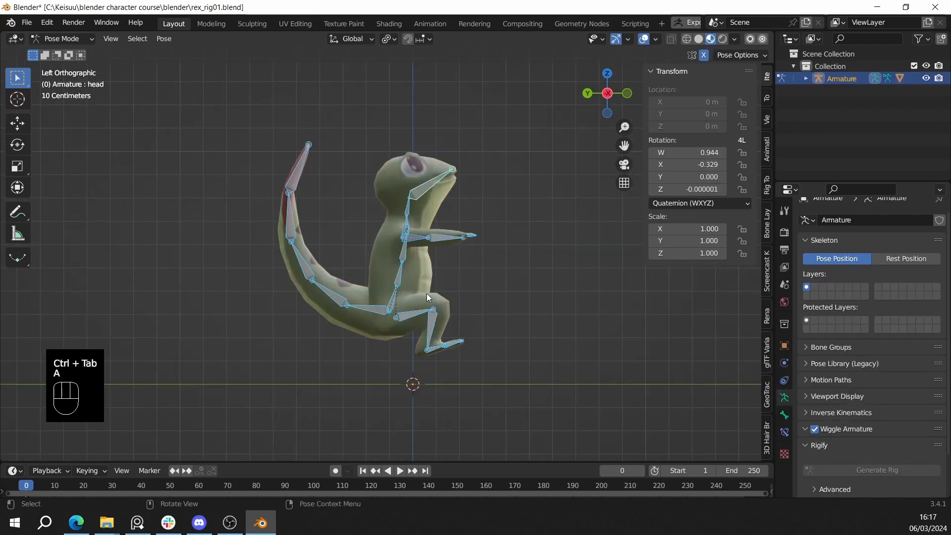
key("a")
scroll(510, 275, "down", 2)
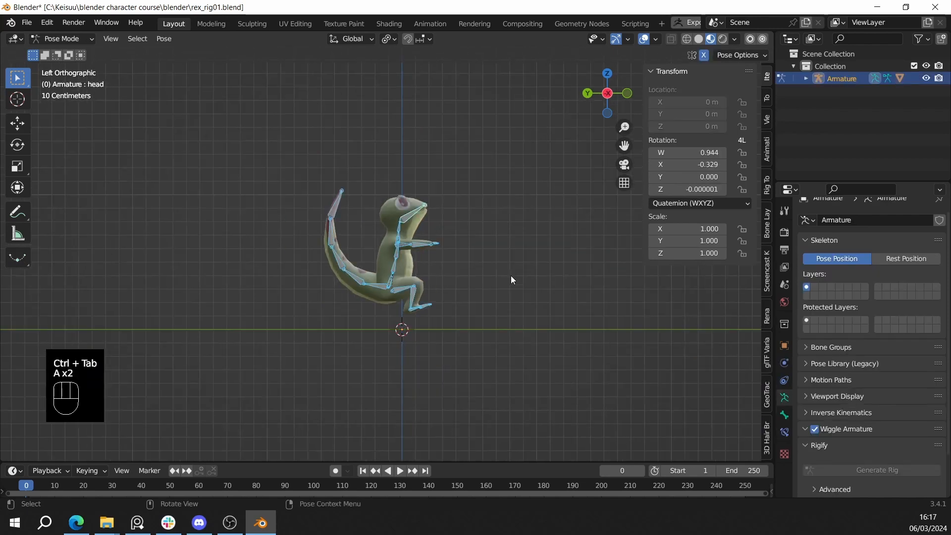
middle_click_drag(500, 276, 740, 273)
scroll(540, 284, "up", 2)
middle_click_drag(510, 282, 516, 304, "shift")
middle_click_drag(486, 267, 457, 266, "shift")
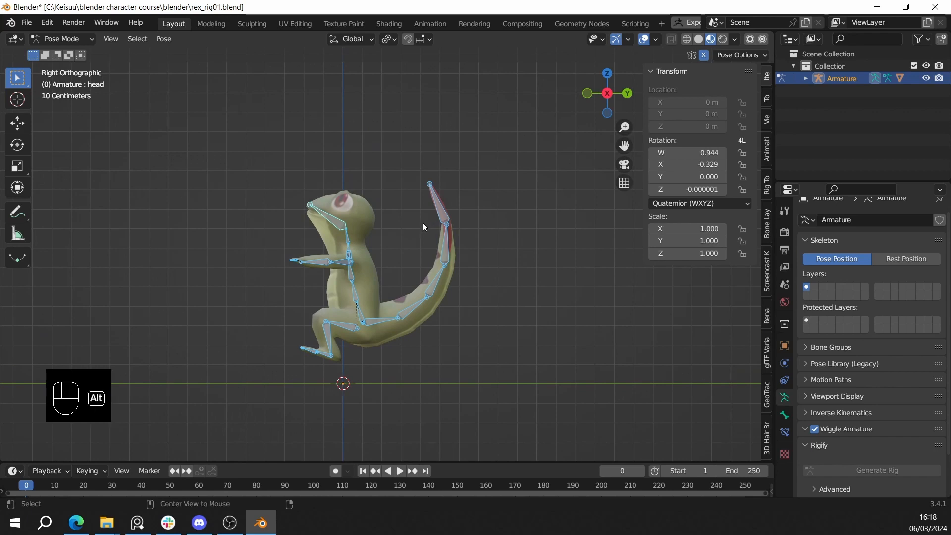
key("alt+r")
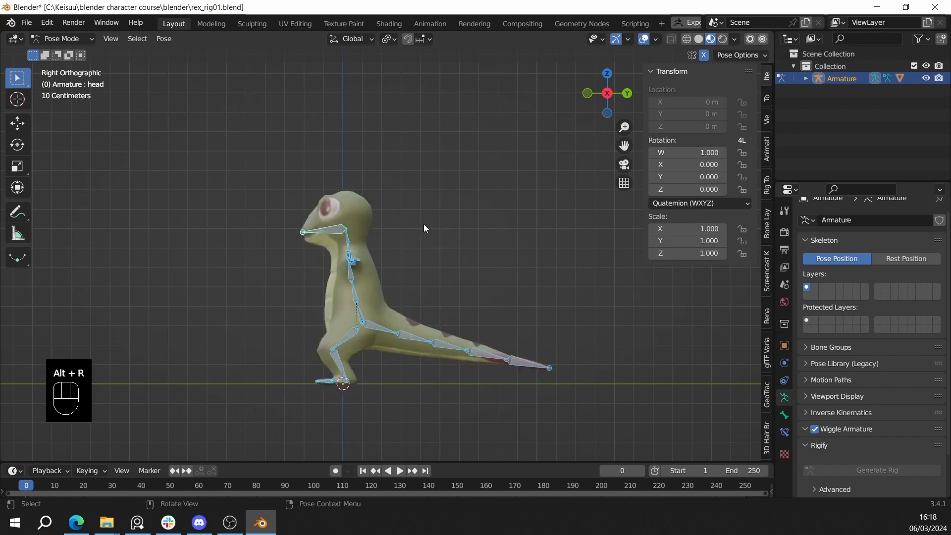
key("alt+g")
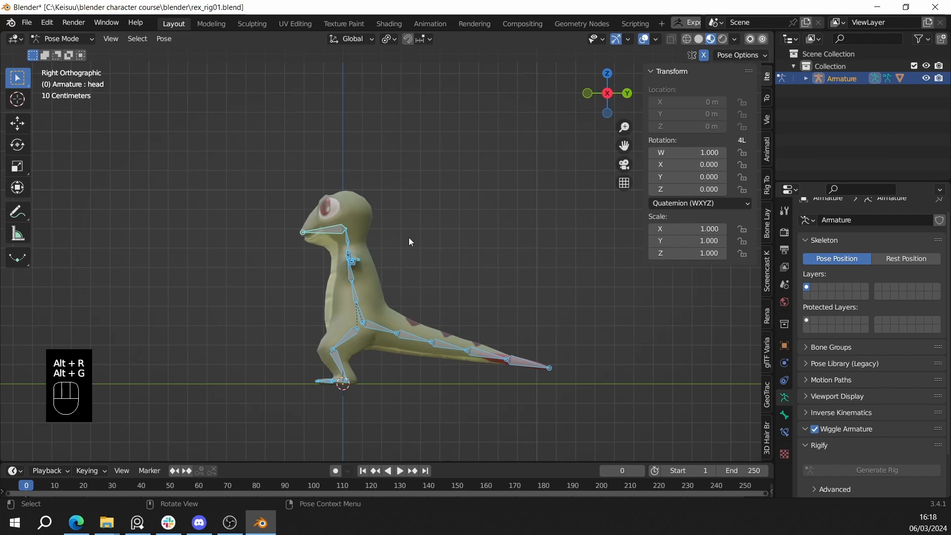
key("alt+g")
scroll(411, 263, "up", 1)
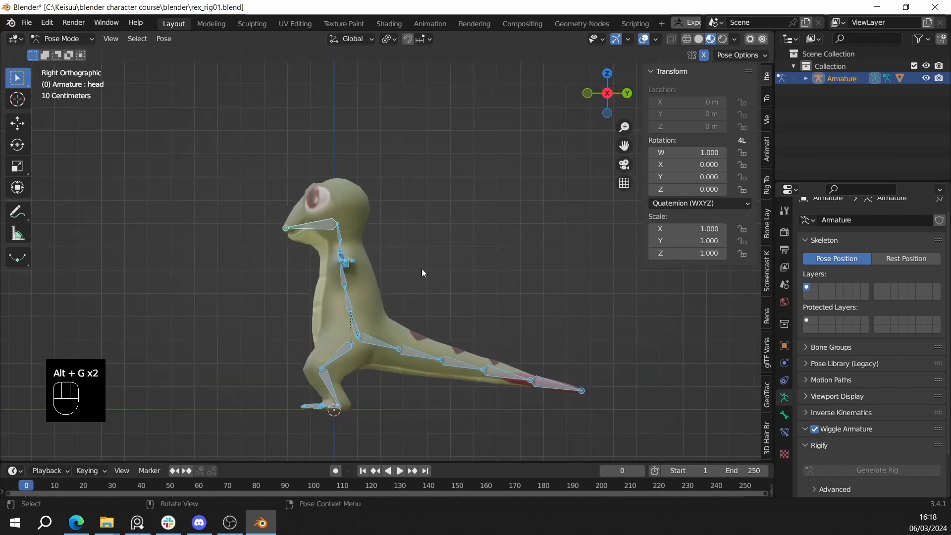
- Return the armature to Object Mode and inspect the character's reset pose from the front and sides
mouse_move(427, 258)
middle_mouse_down("alt")
mouse_move(560, 251)
mouse_move(537, 197)
mouse_move(406, 207)
mouse_move(427, 227)
mouse_move(433, 260)
mouse_move(408, 302)
middle_mouse_up("alt")
key("ctrl+Tab")
scroll(422, 205, "up", 5)
scroll(430, 262, "down", 2)
mouse_move(415, 246)
middle_mouse_down("shift")
mouse_move(392, 281)
mouse_move(393, 245)
mouse_move(400, 257)
mouse_move(408, 244)
mouse_move(408, 253)
mouse_move(474, 251)
mouse_move(381, 269)
mouse_move(519, 272)
mouse_move(375, 275)
mouse_move(378, 284)
mouse_move(405, 230)
mouse_move(519, 229)
middle_mouse_up("shift")
scroll(399, 256, "down", 2)
scroll(389, 248, "up", 3)
scroll(457, 174, "up", 4)
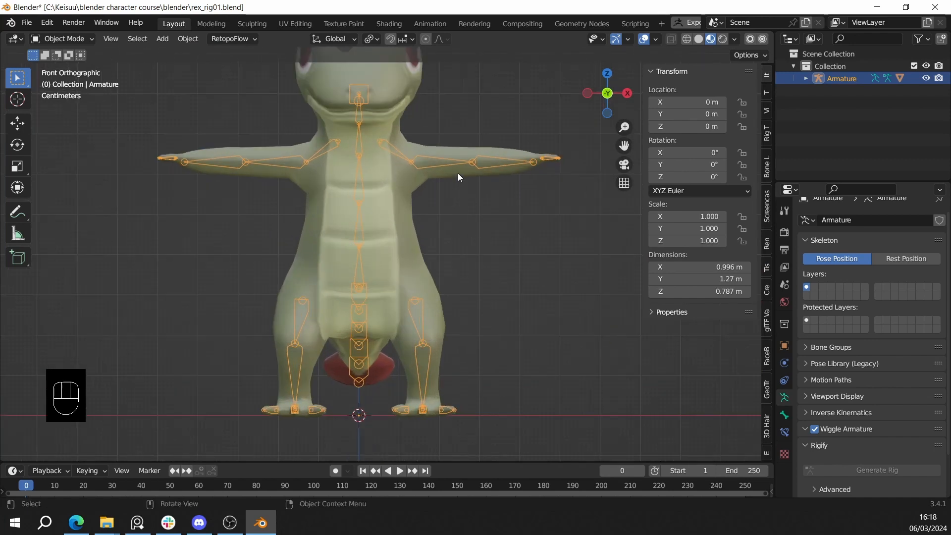
scroll(461, 176, "down", 4)
middle_click_drag(474, 163, 339, 188)
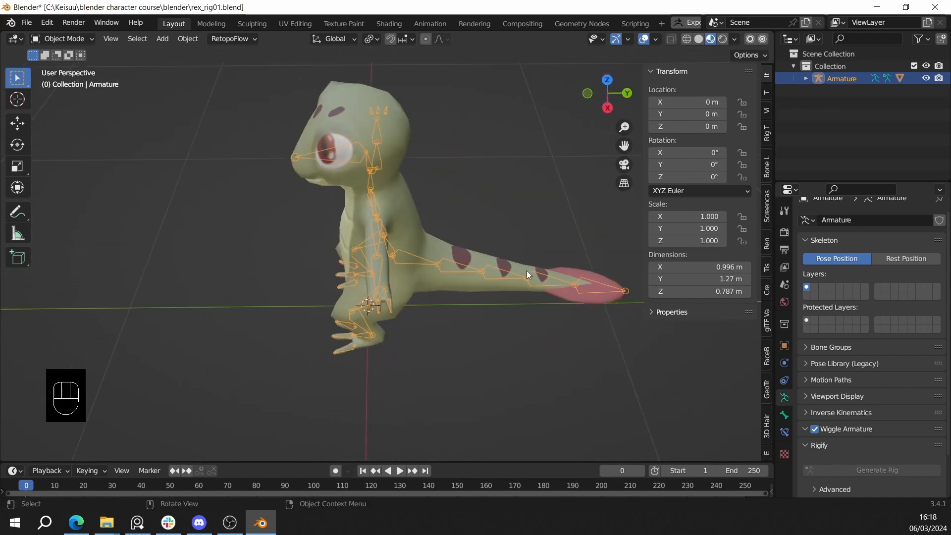
middle_click_drag(428, 254, 573, 180)
- Examine the thigh, shin and foot bones against the leg mesh from both side views
left_click(504, 272)
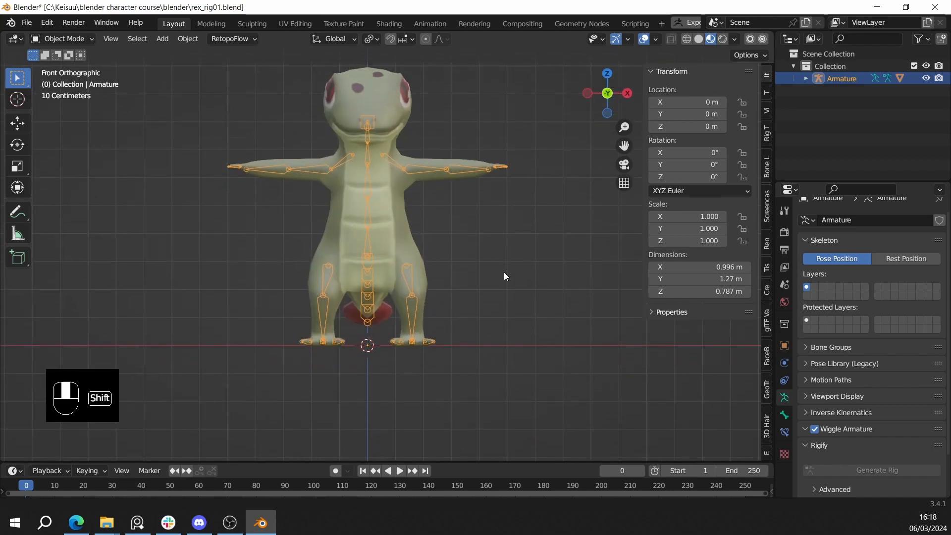
middle_click_drag(470, 288, 598, 290, "alt")
scroll(506, 293, "up", 5)
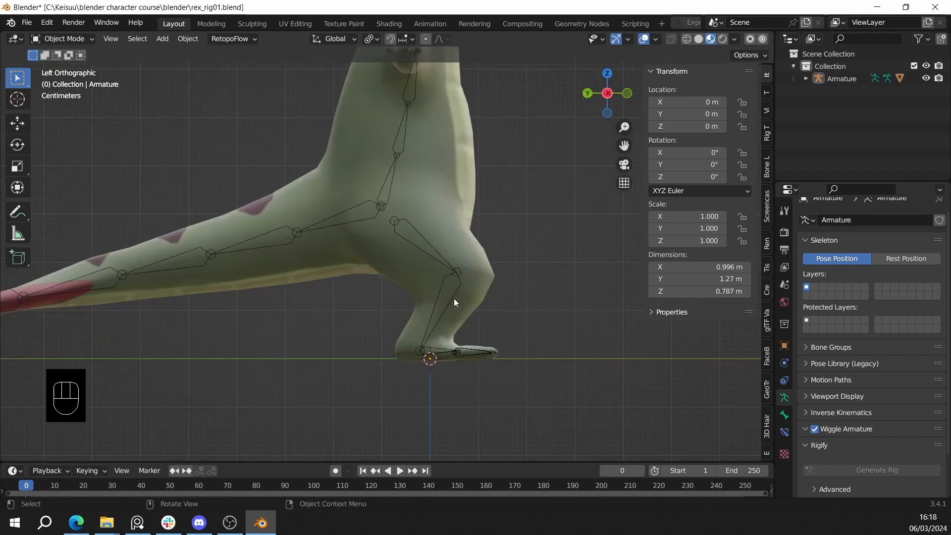
left_click(448, 301)
middle_click_drag(444, 317, 432, 341)
scroll(433, 341, "up", 2)
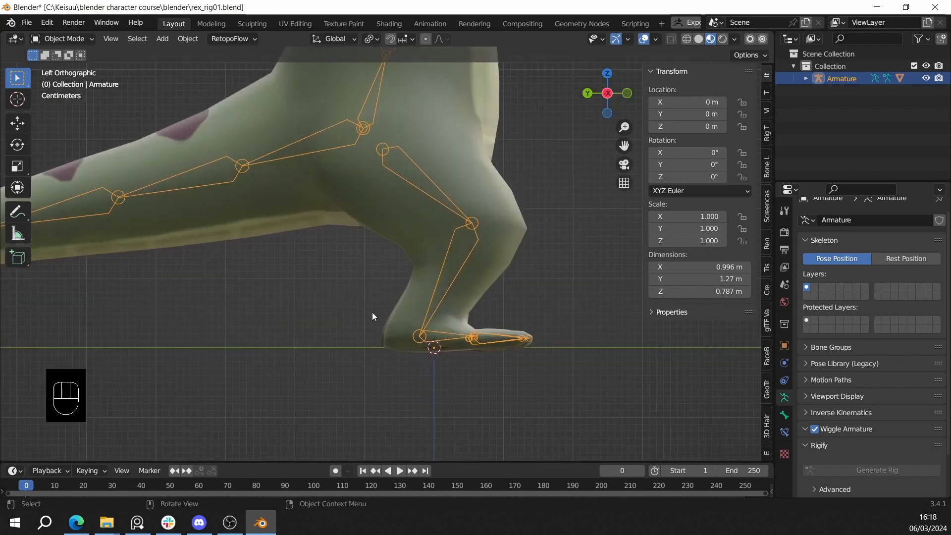
scroll(424, 295, "down", 3)
middle_click_drag(476, 284, 311, 305)
scroll(374, 302, "up", 3)
scroll(362, 285, "down", 1)
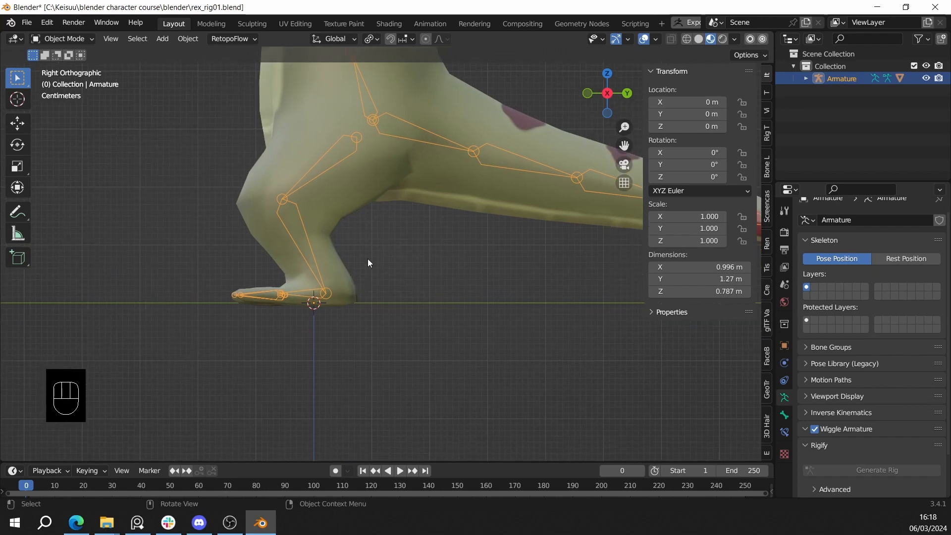
scroll(367, 260, "down", 2)
scroll(391, 327, "down", 1)
left_click(468, 187)
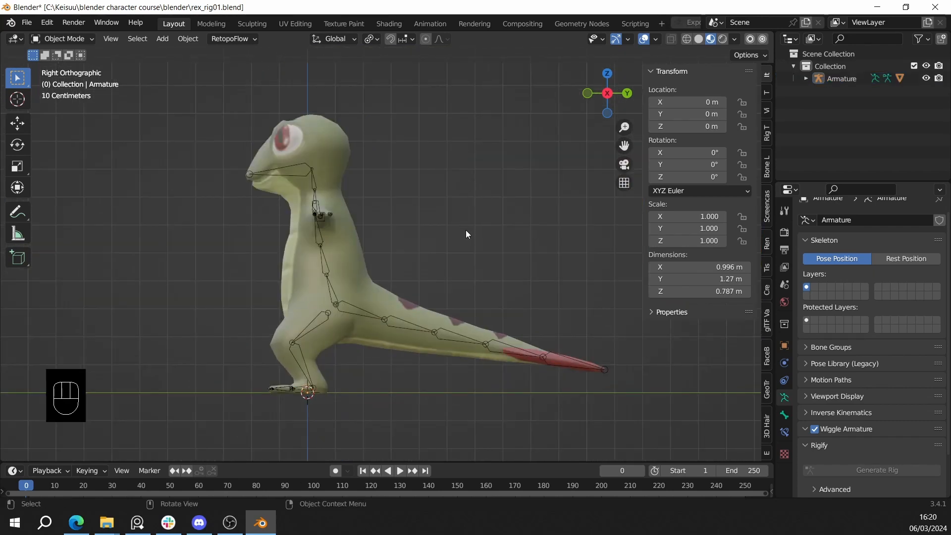
middle_click_drag(474, 221, 488, 137, "shift")
scroll(460, 201, "up", 3)
scroll(342, 173, "down", 3)
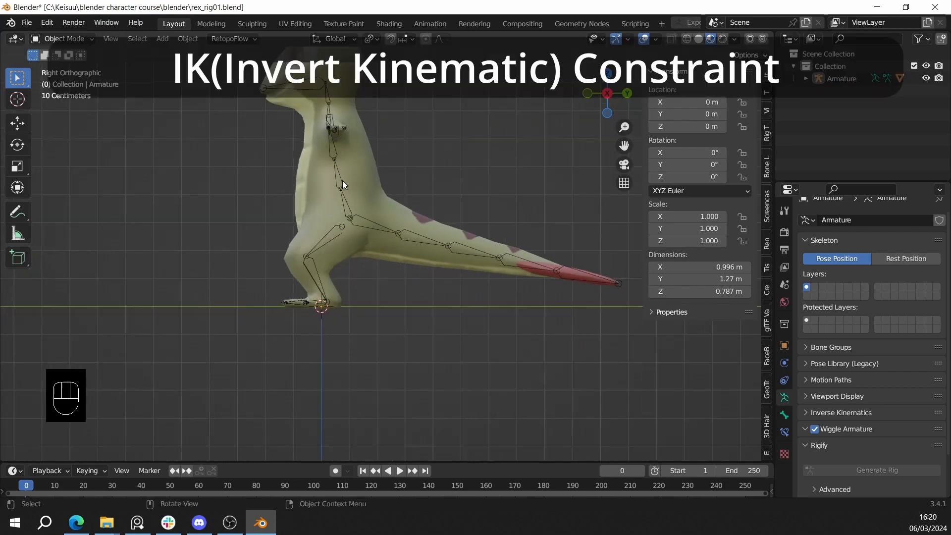
middle_click_drag(343, 180, 333, 236)
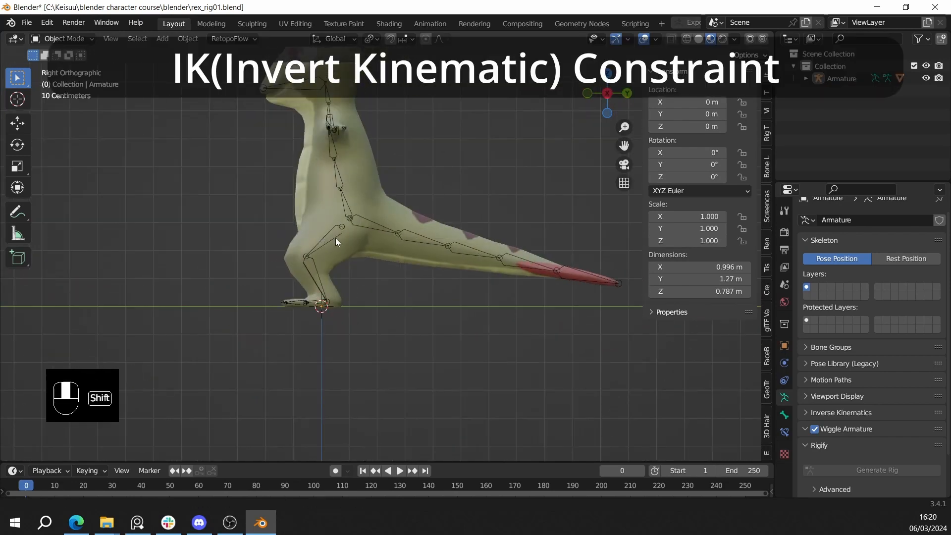
- Select the armature, enter Pose Mode and deselect all bones, with the leg bones framed from the right side
scroll(335, 237, "up", 3)
left_click(341, 227)
scroll(367, 227, "up", 2)
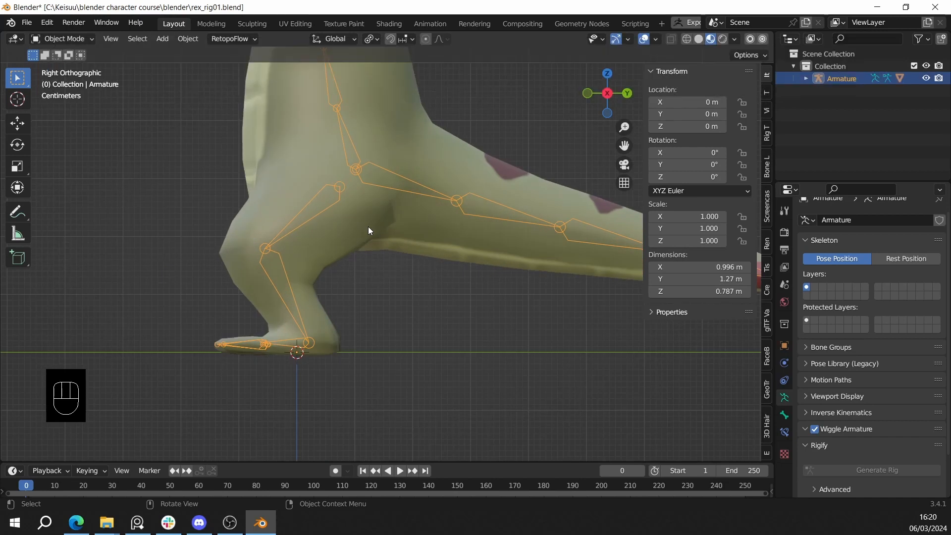
key("ctrl+Tab")
middle_click_drag(374, 242, 433, 266, "shift")
left_click(376, 243)
scroll(378, 253, "down", 2)
scroll(379, 254, "up", 2)
scroll(389, 189, "up", 2)
middle_click_drag(393, 231, 393, 271, "shift")
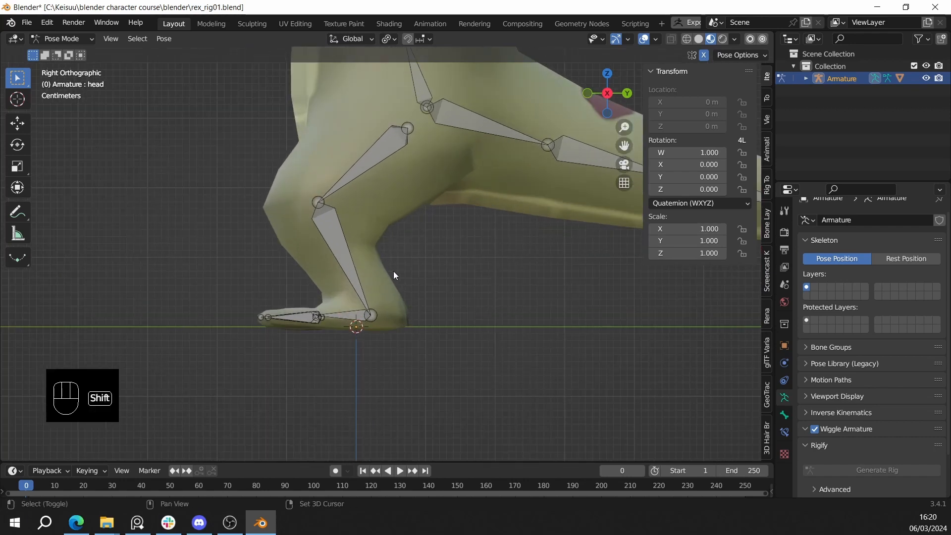
- Rotate the left thigh bone about 49° in the right side view so the leg lifts forward
scroll(358, 286, "down", 2, "shift")
left_click(351, 296)
scroll(351, 296, "down", 3)
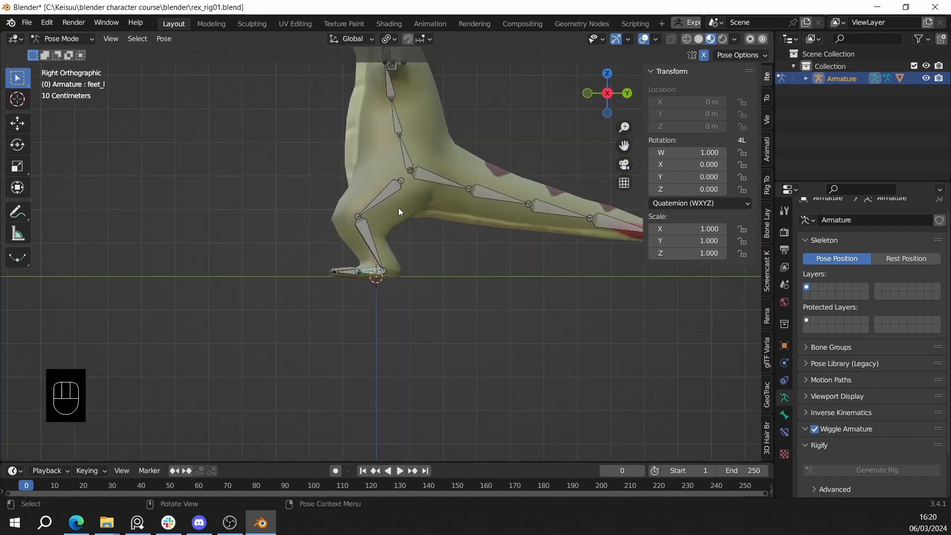
middle_click_drag(398, 207, 401, 240)
scroll(396, 218, "up", 3)
left_click(382, 195)
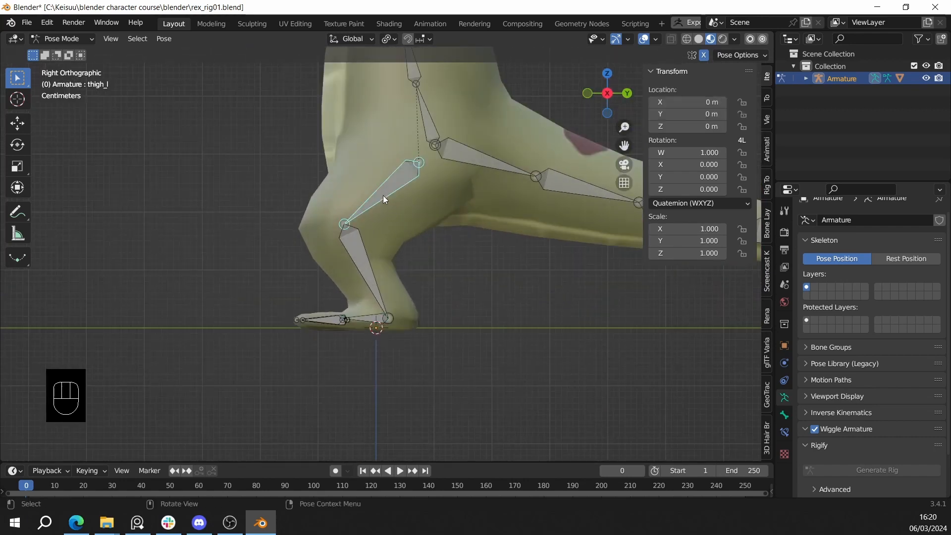
scroll(383, 196, "down", 3)
key("r")
right_click(376, 251)
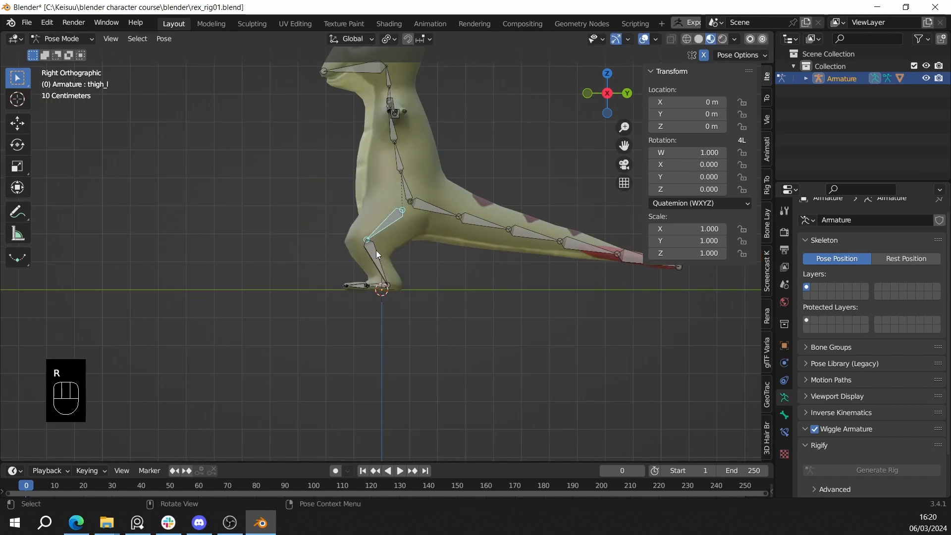
scroll(378, 254, "up", 2)
key("r")
left_click(364, 210)
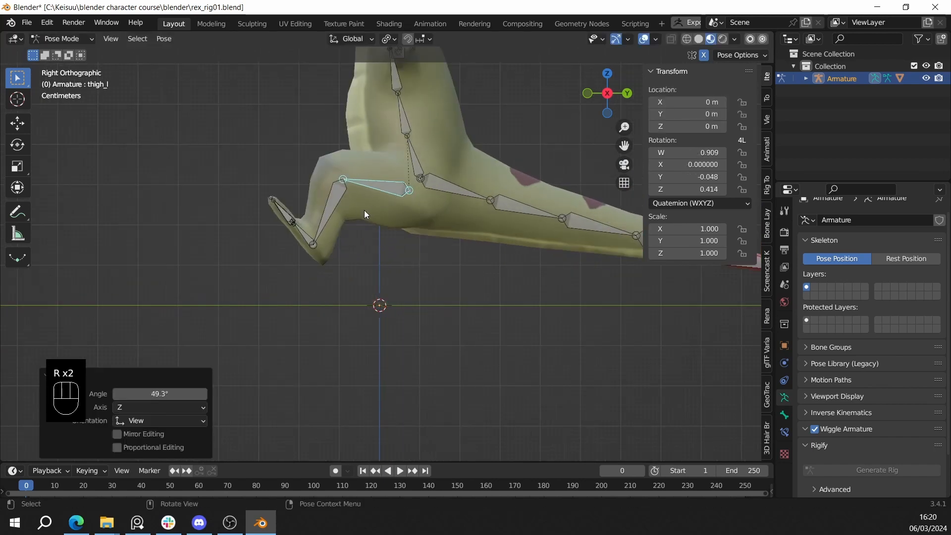
- Rotate the left shin bone back beneath the raised knee and the left foot bone by about -57.8° so the toes point down
left_click(327, 212)
key("r")
left_click(361, 238)
left_click(355, 246)
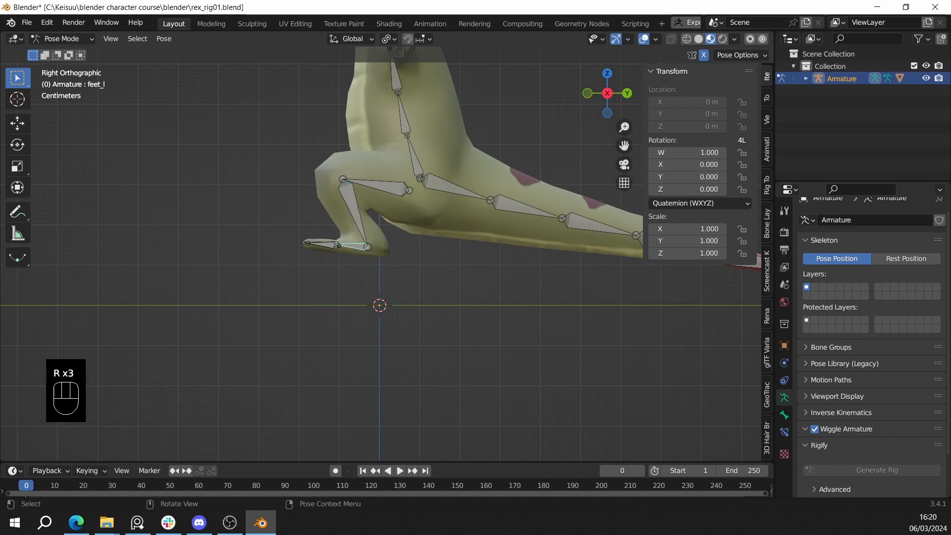
key("r")
left_click(357, 266)
scroll(364, 261, "up", 3)
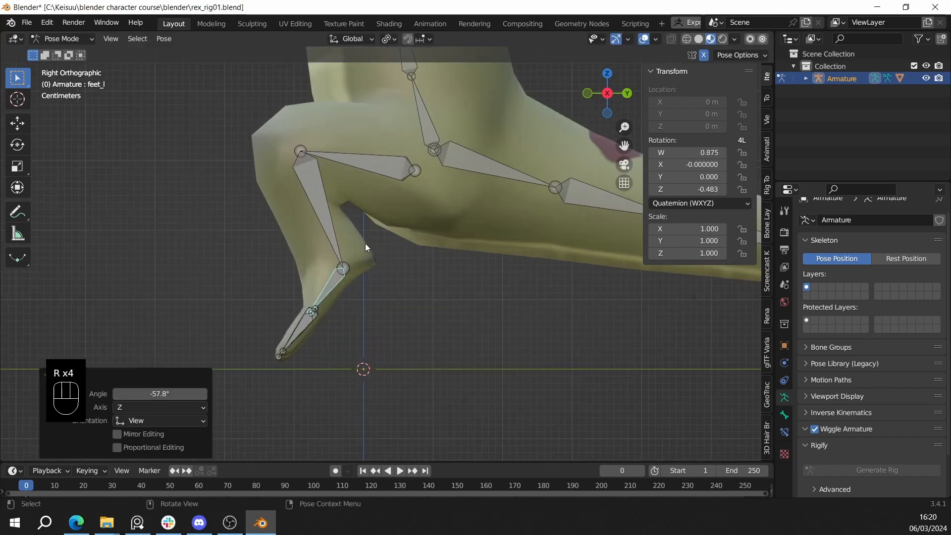
- Try rotating the raised left thigh bone further to swing the whole leg with it
scroll(364, 243, "down", 7)
scroll(384, 264, "up", 4)
middle_click_drag(368, 214, 367, 230, "shift")
left_click_drag(389, 317, 293, 176)
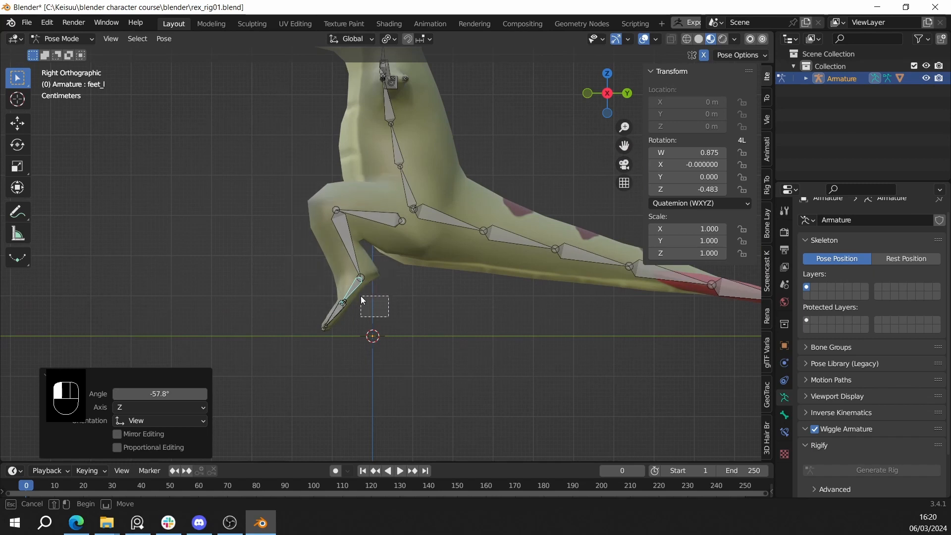
scroll(397, 280, "up", 2)
left_click(354, 215)
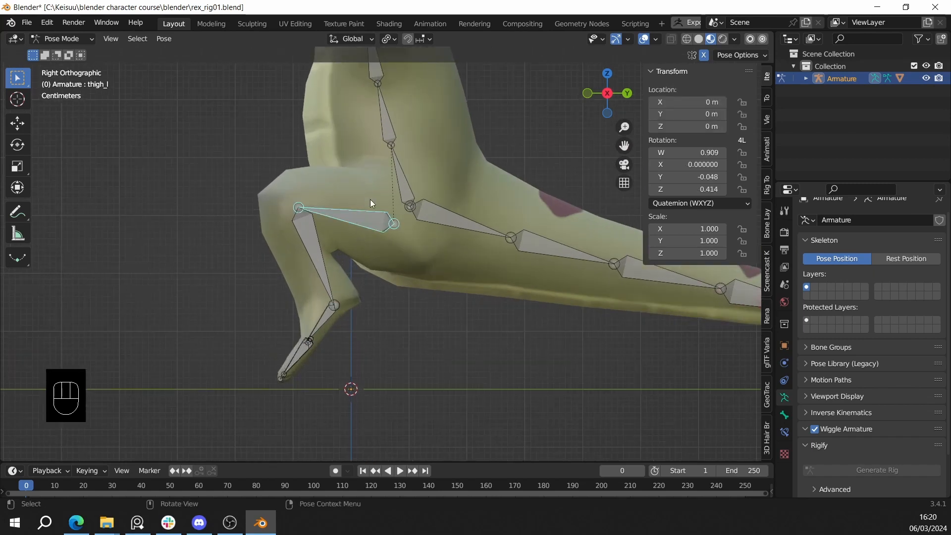
scroll(376, 213, "down", 3)
key("r")
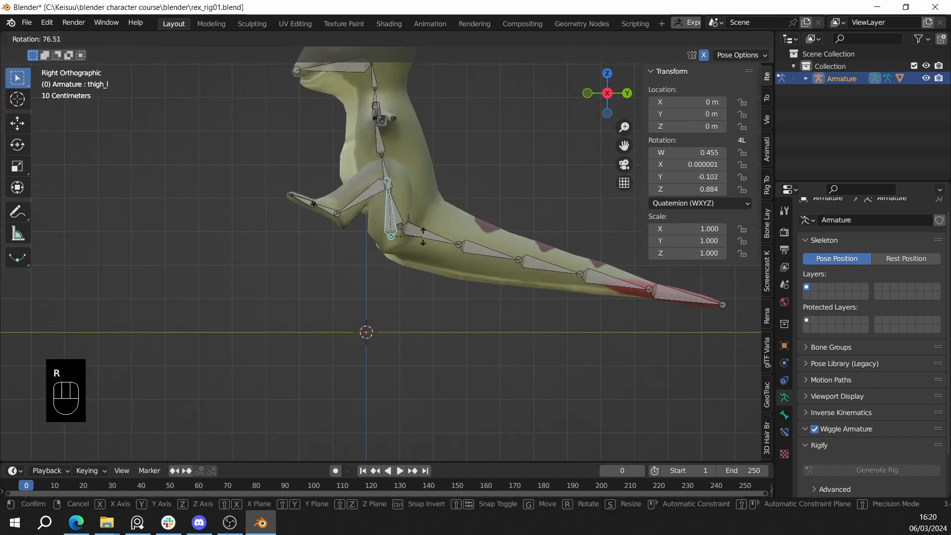
left_click(372, 236)
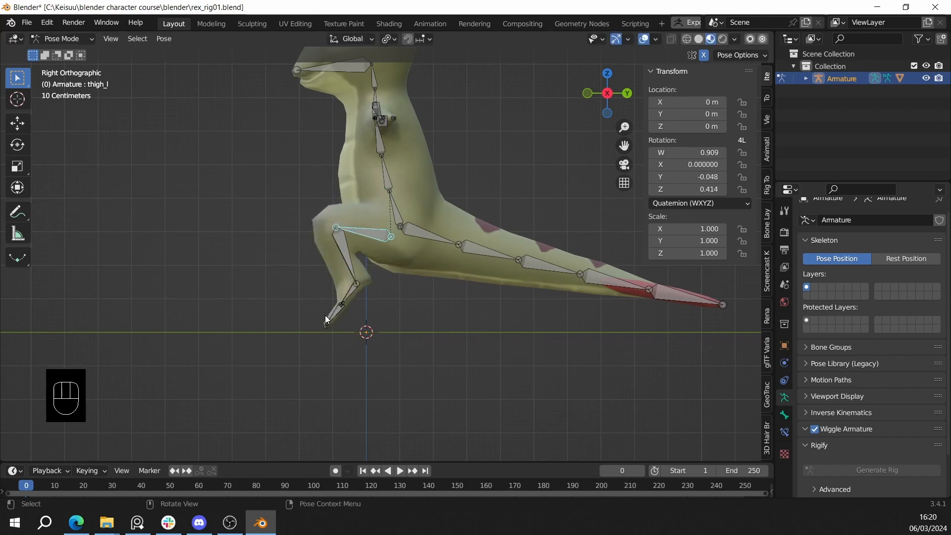
- Select all bones of the armature and clear their pose rotation
scroll(325, 315, "up", 2)
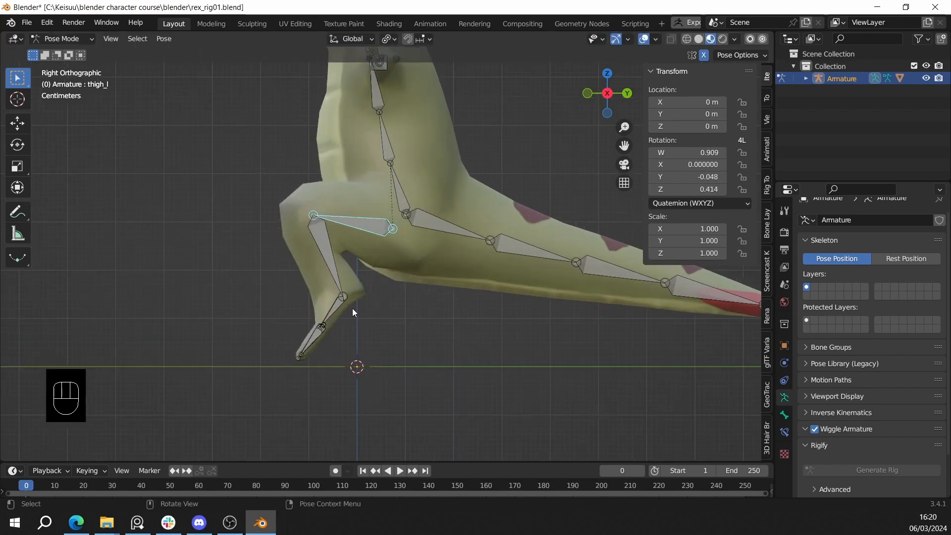
middle_click_drag(346, 296, 367, 245, "shift")
key("a")
key("alt+r")
scroll(375, 269, "up", 2)
- Try to move the left foot bone and the left shin bone individually
left_click(335, 289)
scroll(366, 252, "up", 2)
scroll(364, 273, "down", 3)
key("g")
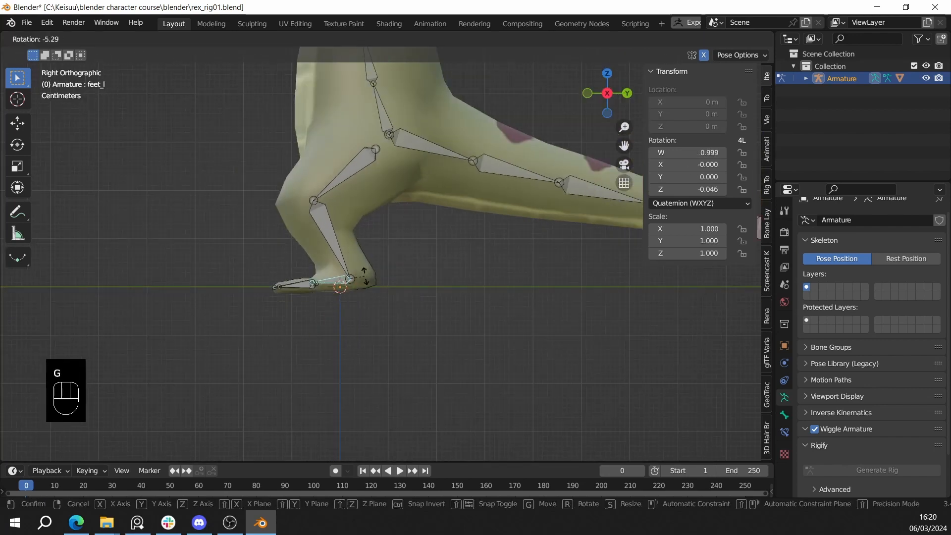
right_click(363, 274)
left_click(352, 279)
key("g")
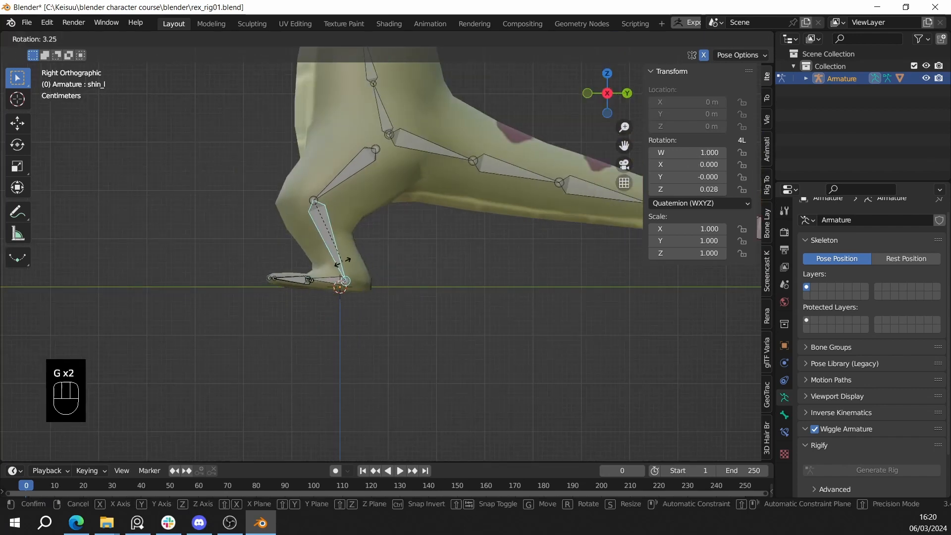
right_click(334, 169)
- Save the rig file
middle_click_drag(329, 177, 234, 141, "shift")
middle_click_drag(382, 259, 349, 248, "shift")
scroll(347, 251, "up", 3)
middle_click_drag(361, 284, 412, 271, "shift")
scroll(398, 264, "down", 3)
scroll(387, 287, "up", 2)
scroll(385, 284, "down", 1)
scroll(376, 285, "up", 2)
key("ctrl+s")
scroll(374, 284, "down", 3)
scroll(499, 278, "up", 4)
scroll(412, 271, "up", 2)
scroll(412, 272, "down", 3)
scroll(416, 271, "up", 4)
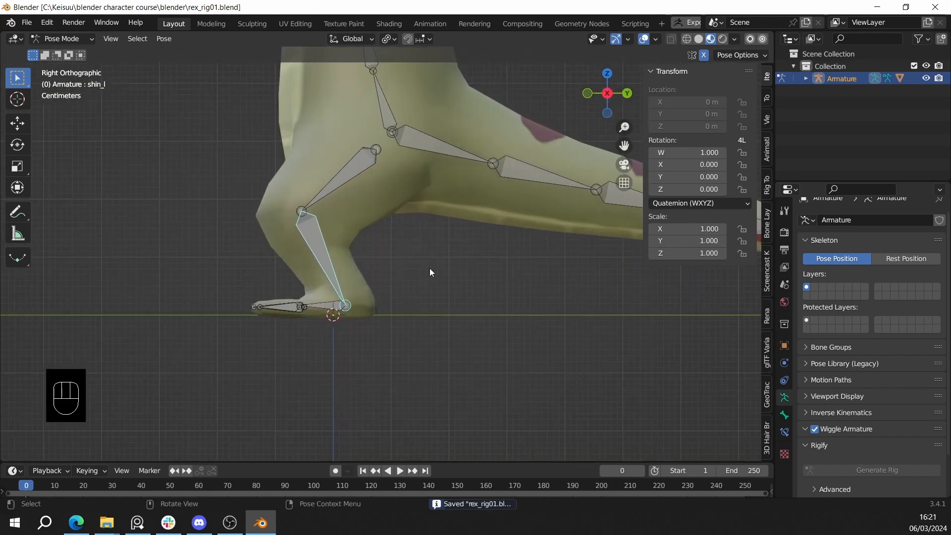
scroll(418, 272, "down", 1)
scroll(418, 274, "up", 2)
scroll(419, 275, "down", 2)
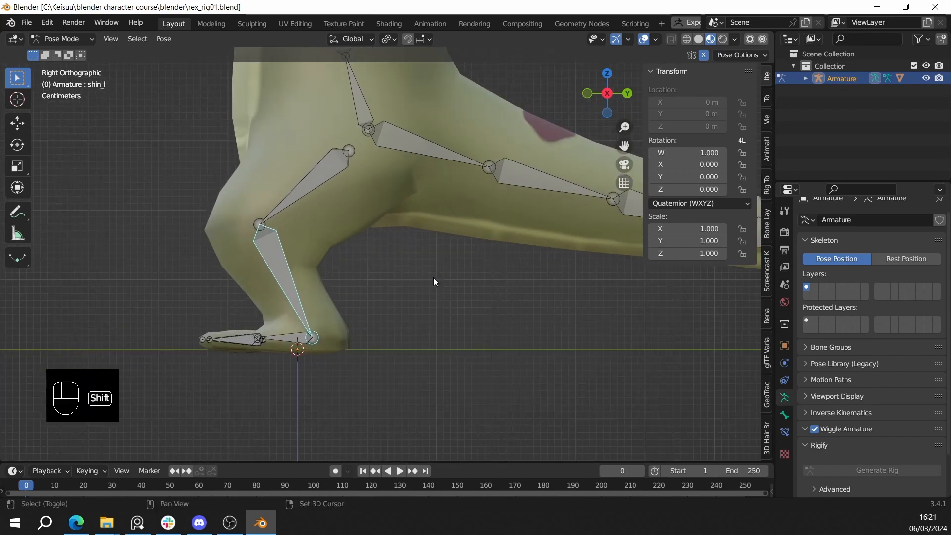
scroll(433, 277, "up", 1)
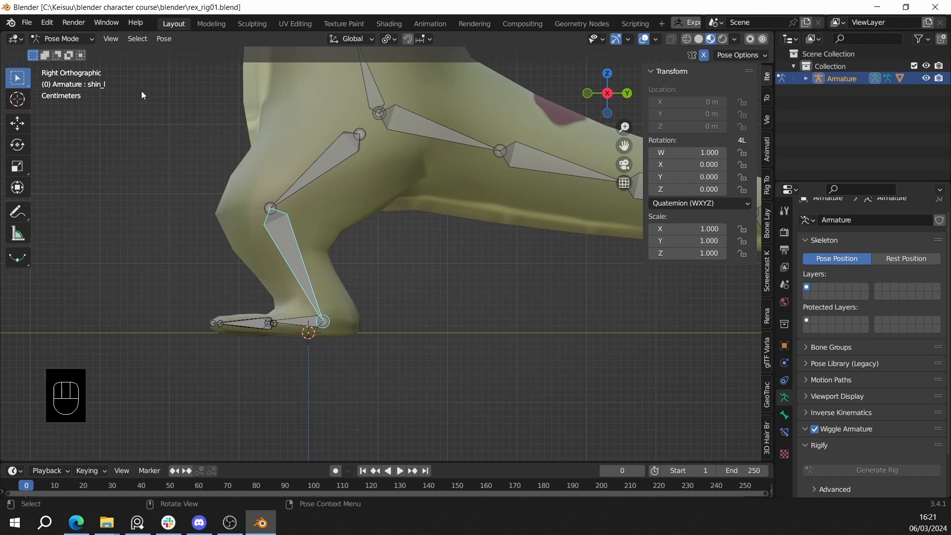
- Enter Edit Mode and extrude a bone about 0.104 m backward along Y from the ankle joint of the left shin bone
key("Tab")
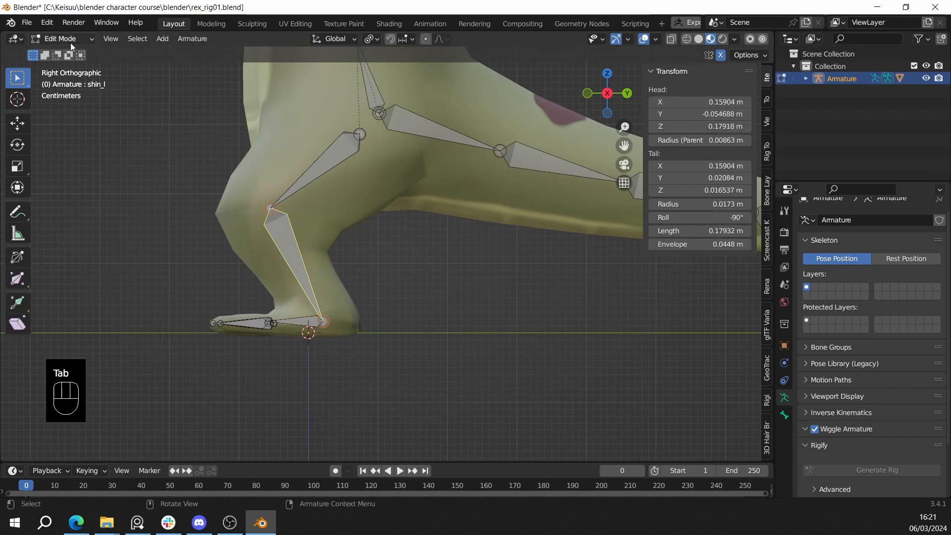
left_click(322, 329)
middle_click_drag(382, 331, 401, 223, "shift")
scroll(399, 206, "up", 2)
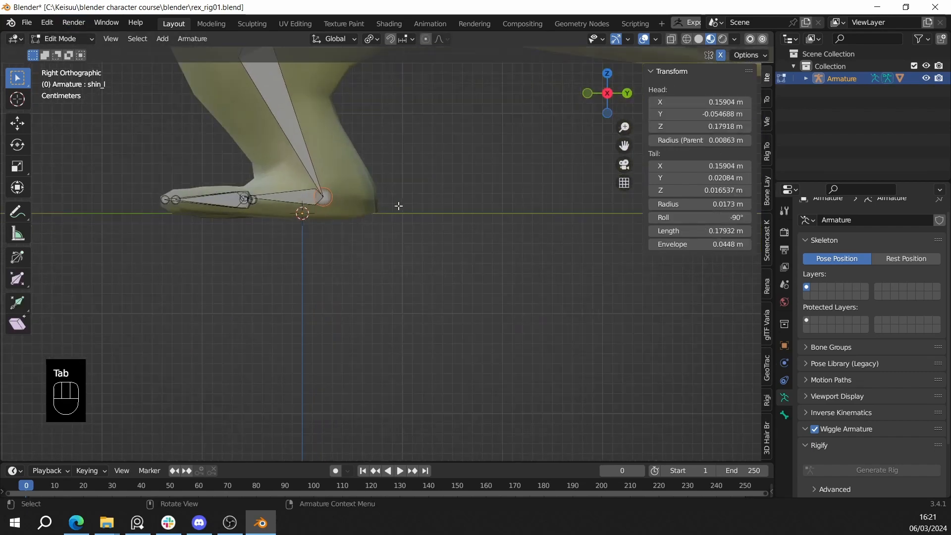
left_click(332, 198)
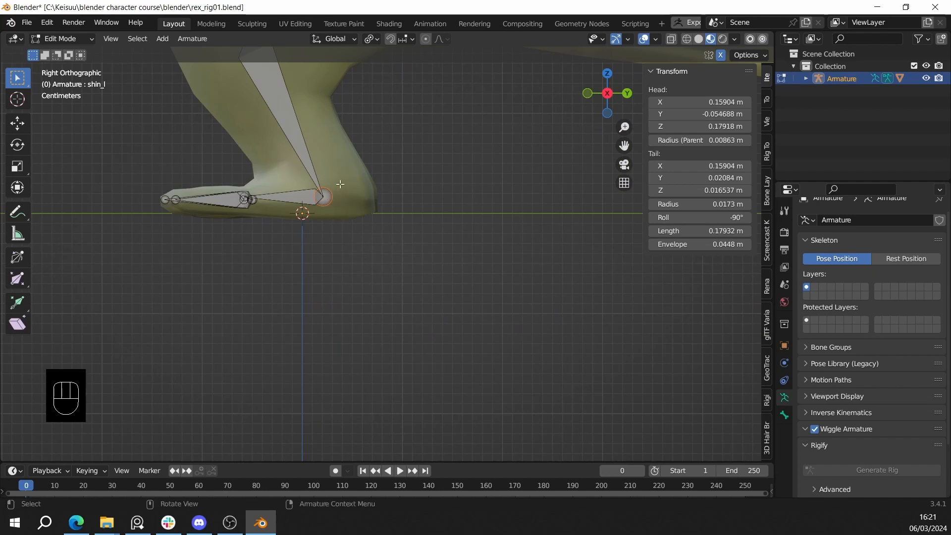
middle_click_drag(340, 184, 305, 214, "shift")
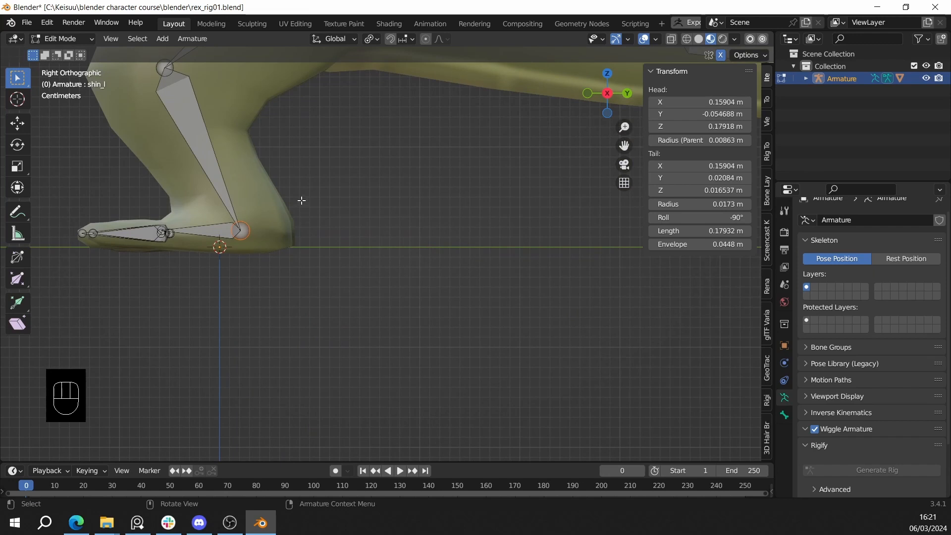
key("e")
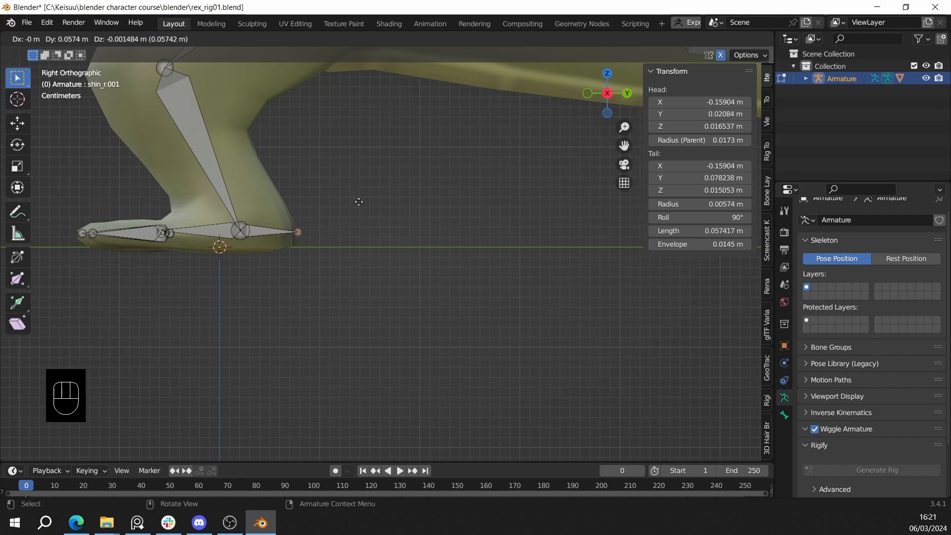
key("y")
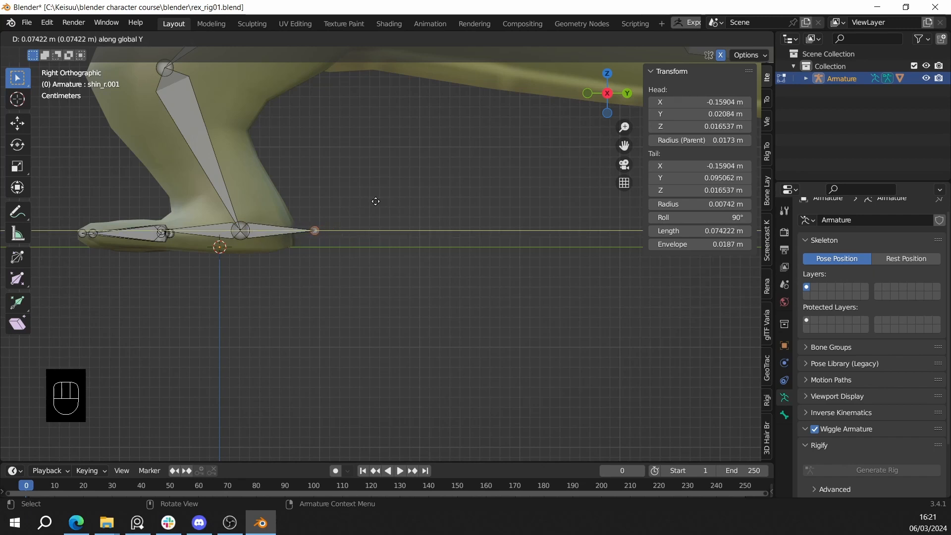
left_click(403, 198)
- Try moving the bone extruded from the left ankle to test its connection to the shin bone
middle_click_drag(350, 218, 378, 242)
scroll(379, 281, "up", 4)
left_click(361, 291)
scroll(364, 287, "down", 4)
middle_click_drag(378, 242, 389, 274, "shift")
scroll(389, 277, "up", 3)
key("g")
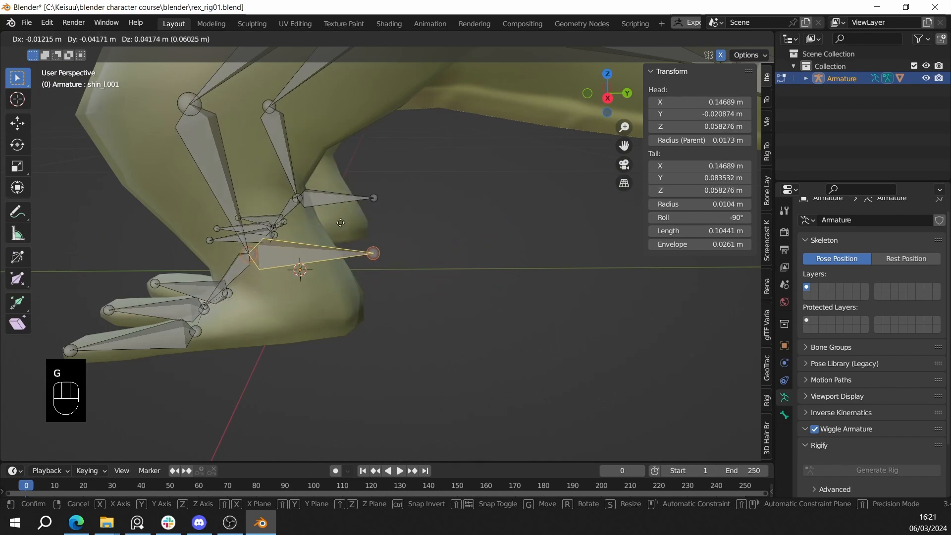
left_click(399, 281)
- Clear the parent of the bone extruded from the left ankle
middle_click_drag(399, 280, 291, 257)
left_click(286, 222)
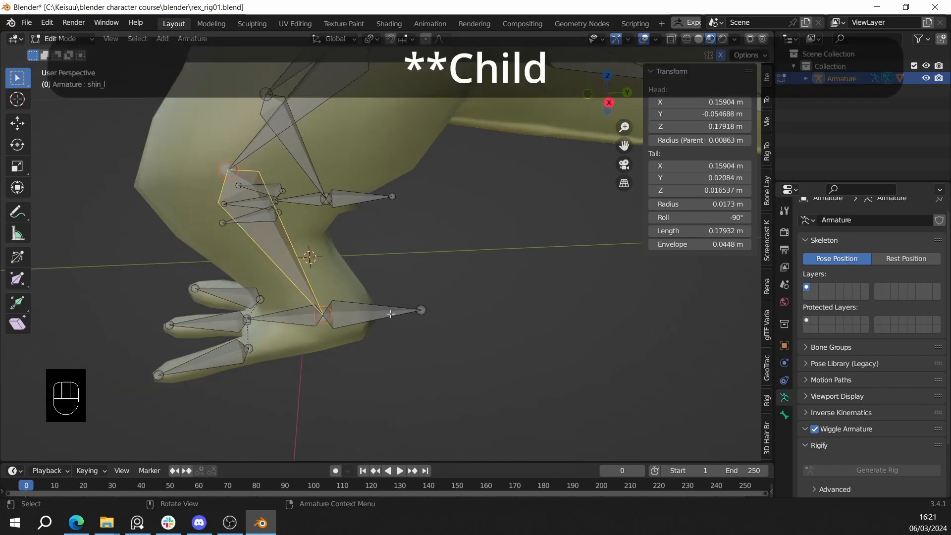
left_click(372, 326)
left_click(371, 317)
middle_click_drag(371, 317, 365, 293)
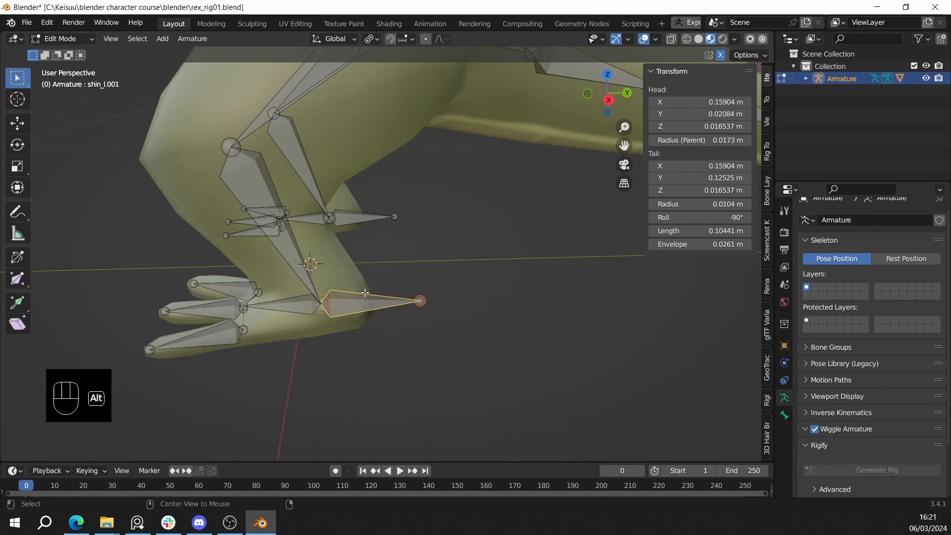
key("alt+p")
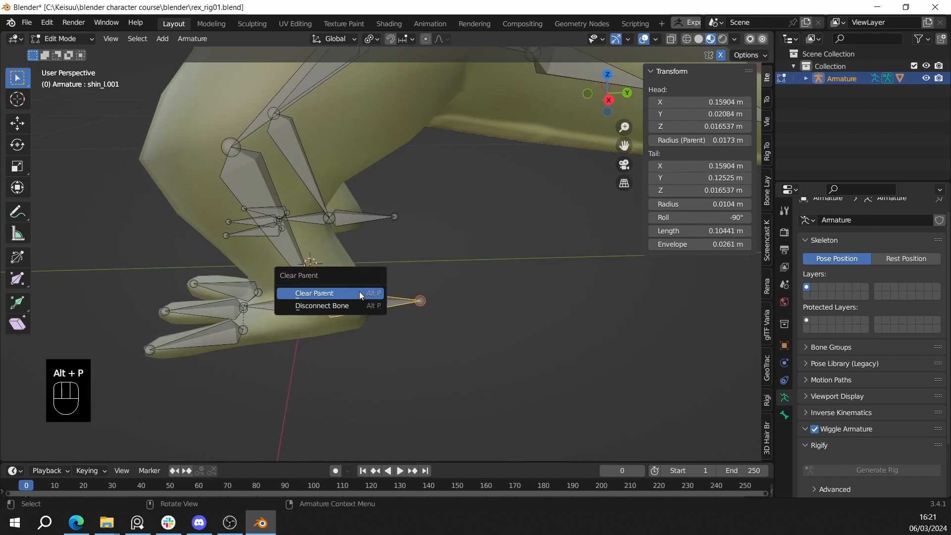
left_click(317, 293)
- Try moving the unparented heel bone freely in the right side view
key("KP_3")
key("g")
right_click(391, 299)
key("g")
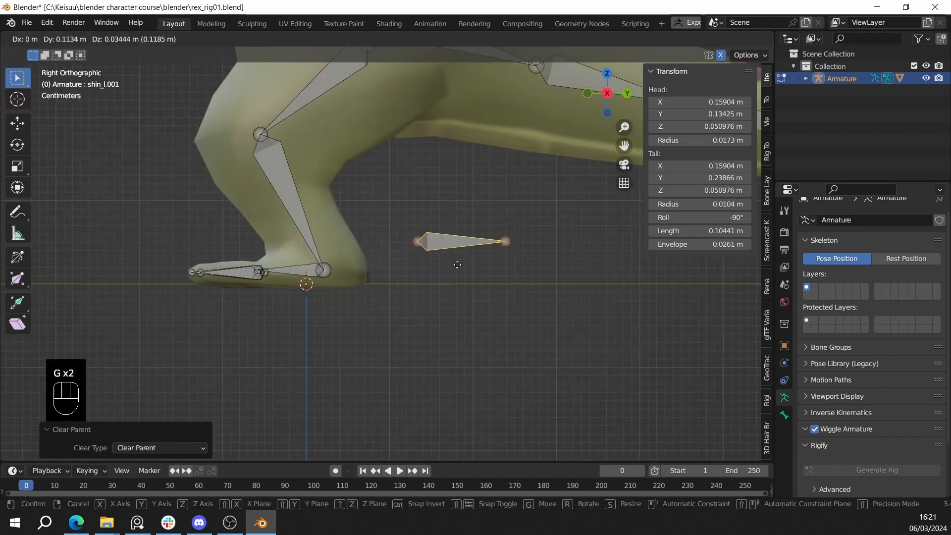
right_click(438, 276)
- Rename the unparented left heel bone as feet_IK_l
middle_click_drag(438, 268, 414, 230)
scroll(445, 332, "up", 2)
scroll(462, 270, "down", 4)
scroll(415, 229, "up", 1)
mouse_move(459, 195)
middle_mouse_down("shift")
mouse_move(433, 211)
mouse_move(452, 203)
middle_mouse_up("shift")
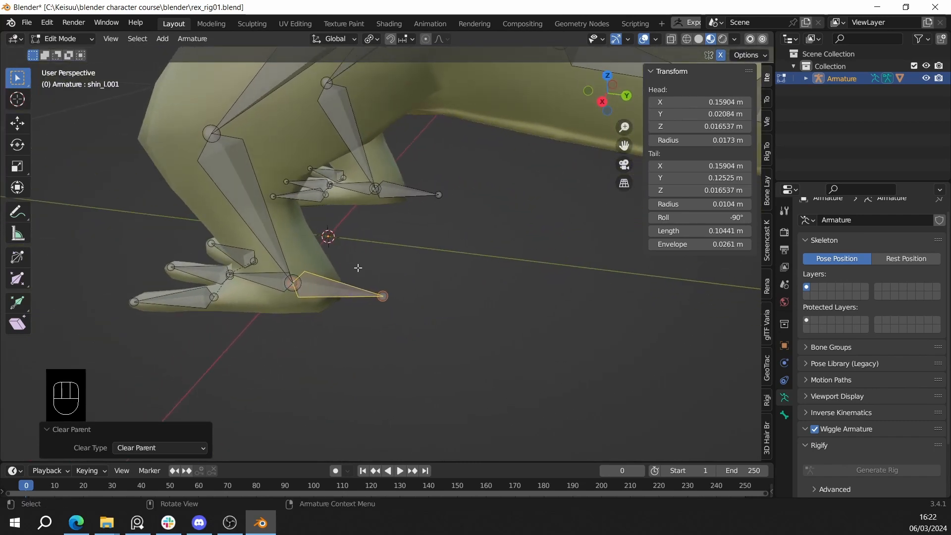
middle_click_drag(358, 268, 388, 225, "alt")
scroll(409, 269, "up", 3)
key("F2")
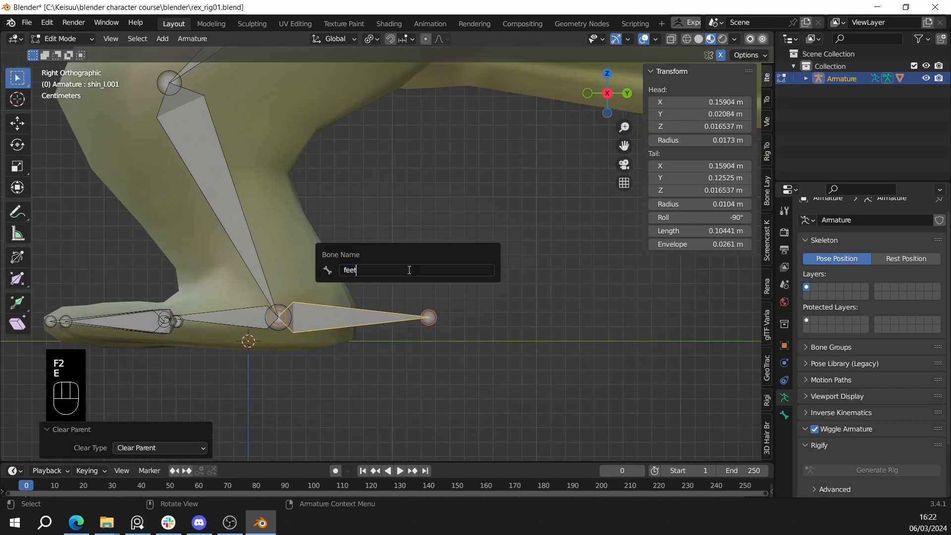
key("shift")
type("feet_")
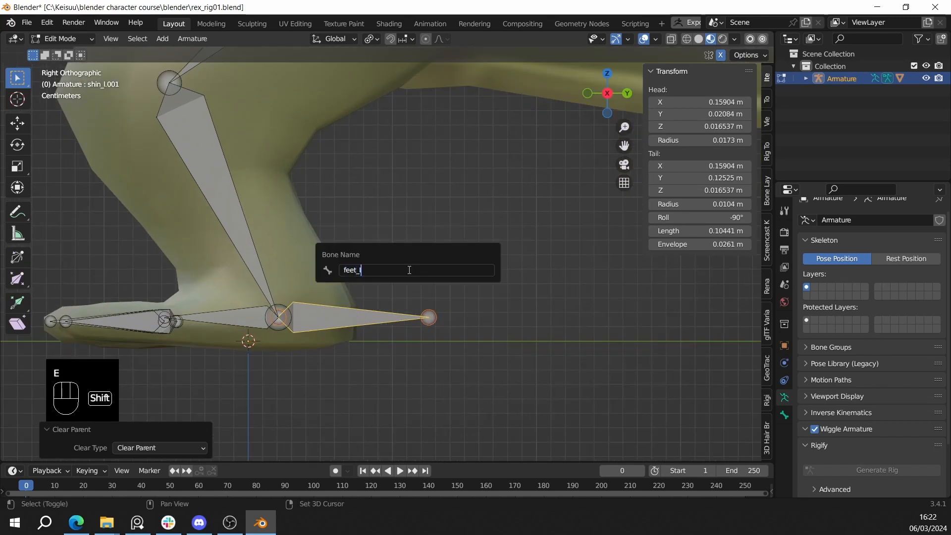
type("IK")
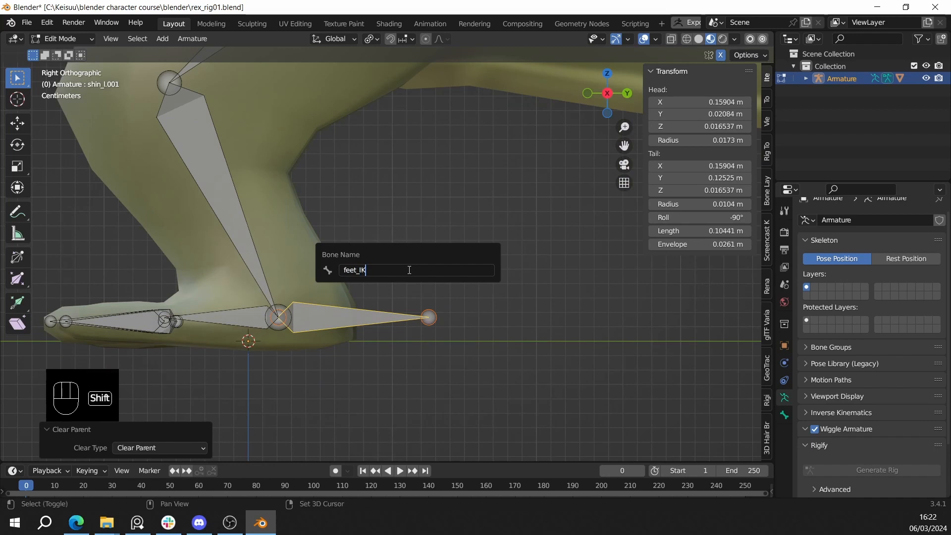
type("_")
type("l")
key("Return")
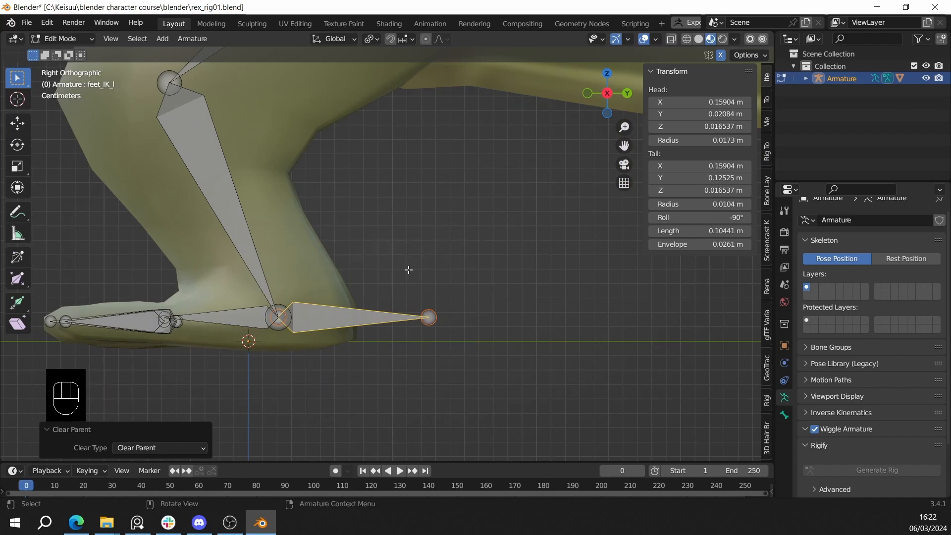
- Delete the mirrored heel bone extruded from the right ankle
middle_click_drag(408, 270, 432, 269)
left_click(466, 218)
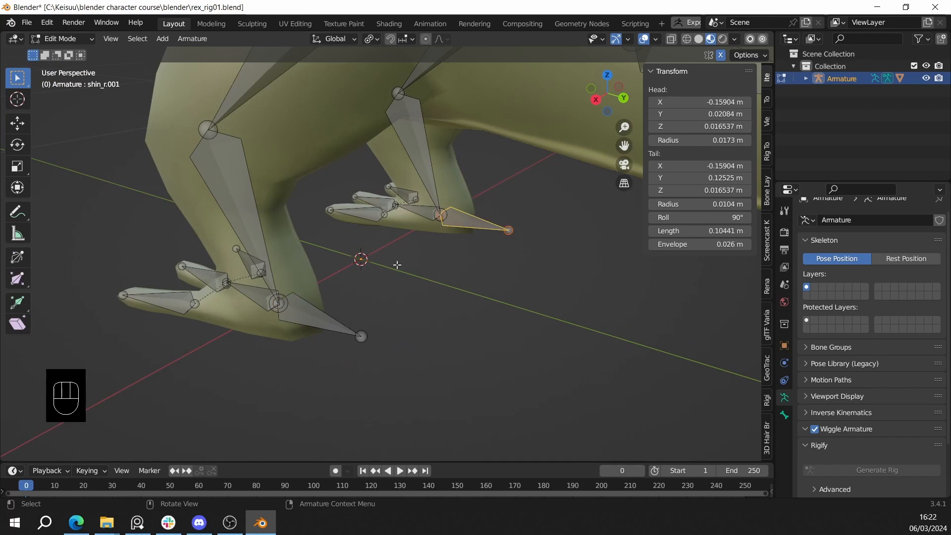
key("x")
left_click(468, 202)
- Try moving the feet_IK_l bone away from the left ankle in the right side view
middle_click_drag(468, 201, 428, 239)
mouse_move(423, 185)
middle_mouse_down()
mouse_move(416, 210)
mouse_move(416, 184)
middle_mouse_up()
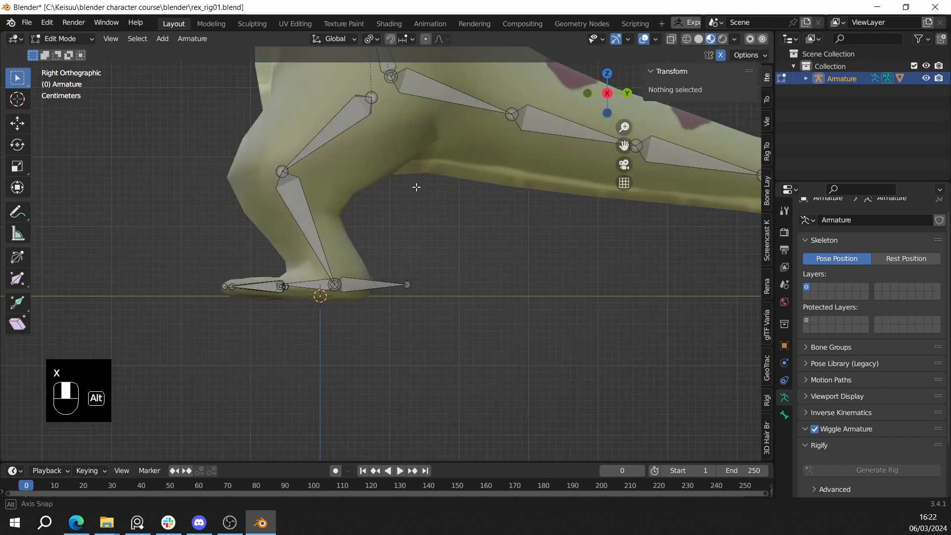
left_click(372, 285)
key("g")
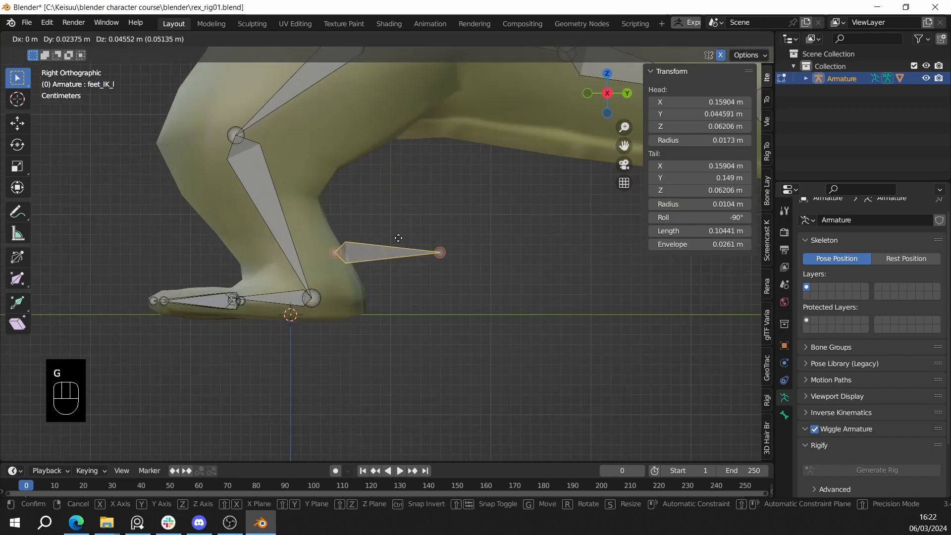
right_click(399, 240)
scroll(395, 257, "up", 3)
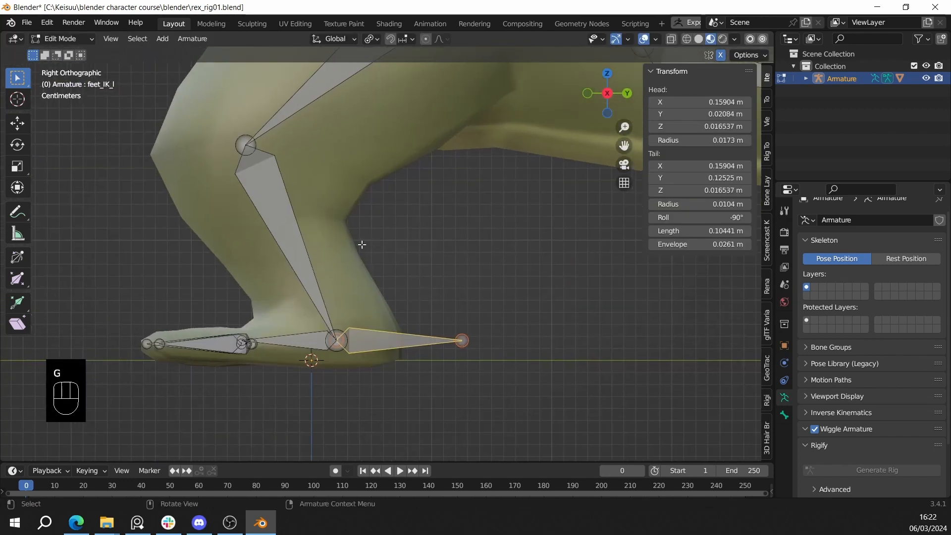
- Add shin_l to the selection after feet_IK_l and switch the armature to Pose Mode
mouse_move(395, 295)
middle_mouse_down("shift")
mouse_move(388, 254)
mouse_move(400, 305)
middle_mouse_up("shift")
scroll(389, 255, "down", 2)
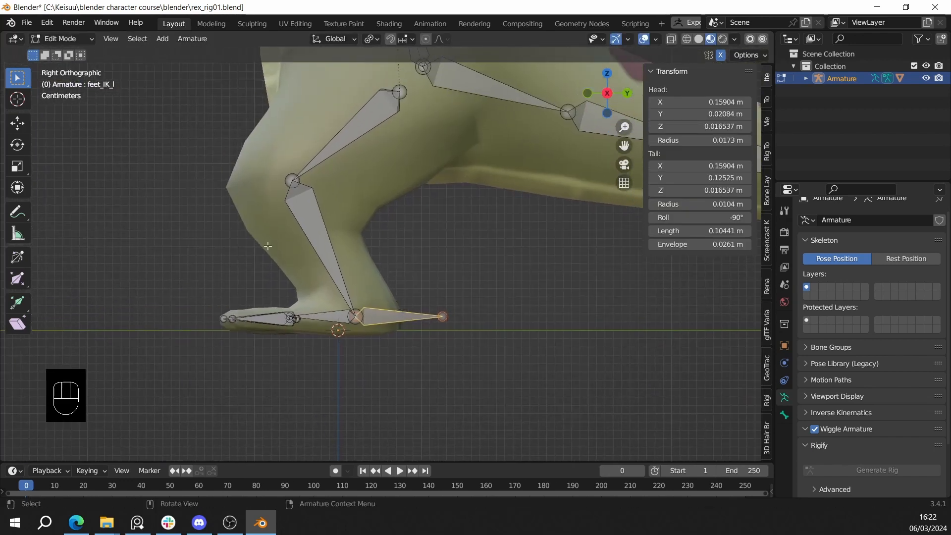
key("shift")
left_click(315, 238, "shift")
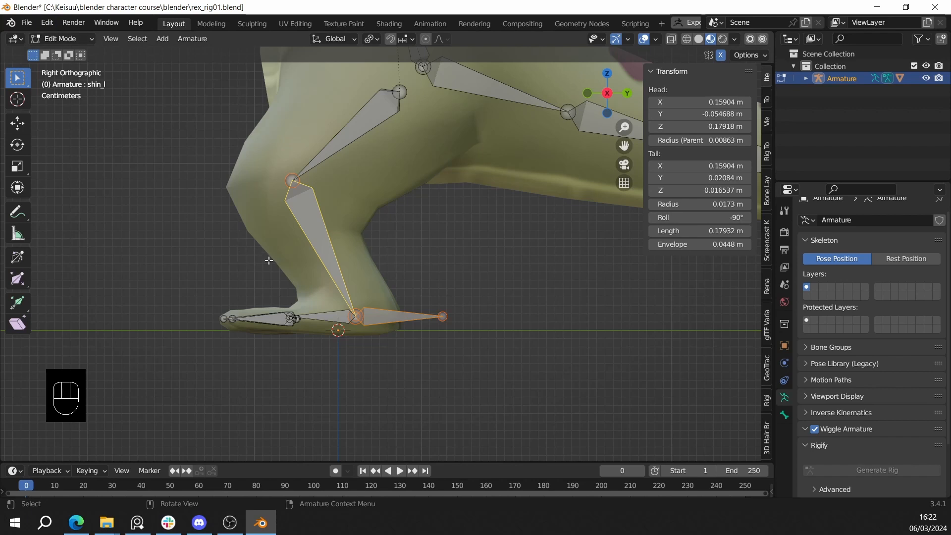
key("ctrl")
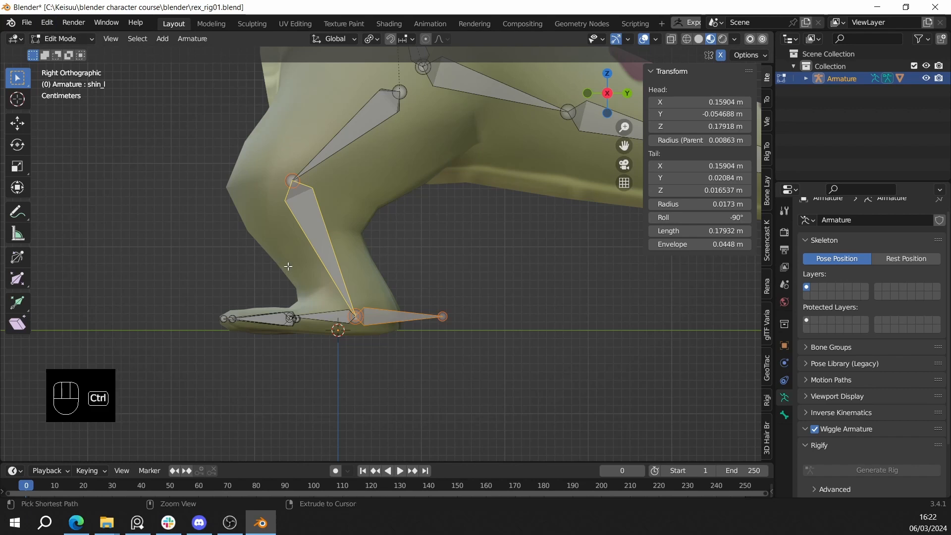
key("ctrl+Tab")
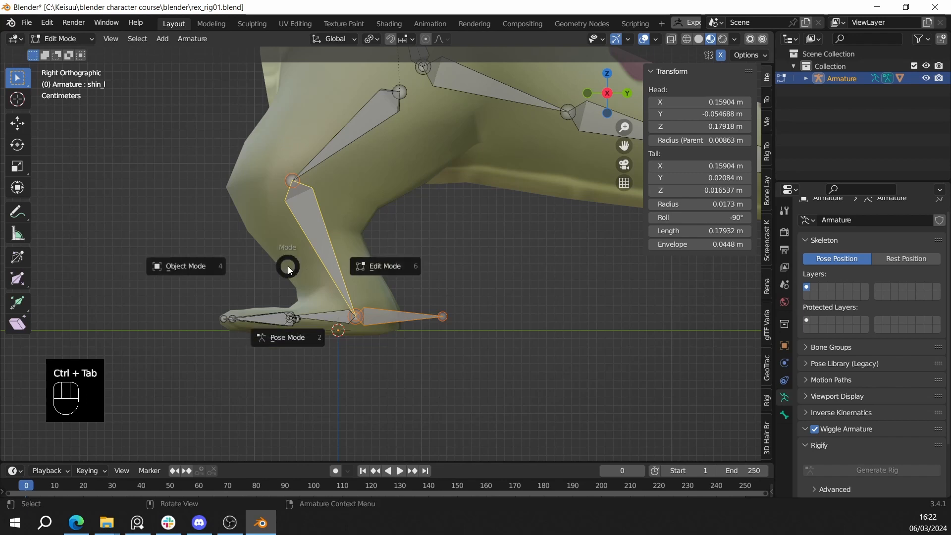
left_click(294, 320)
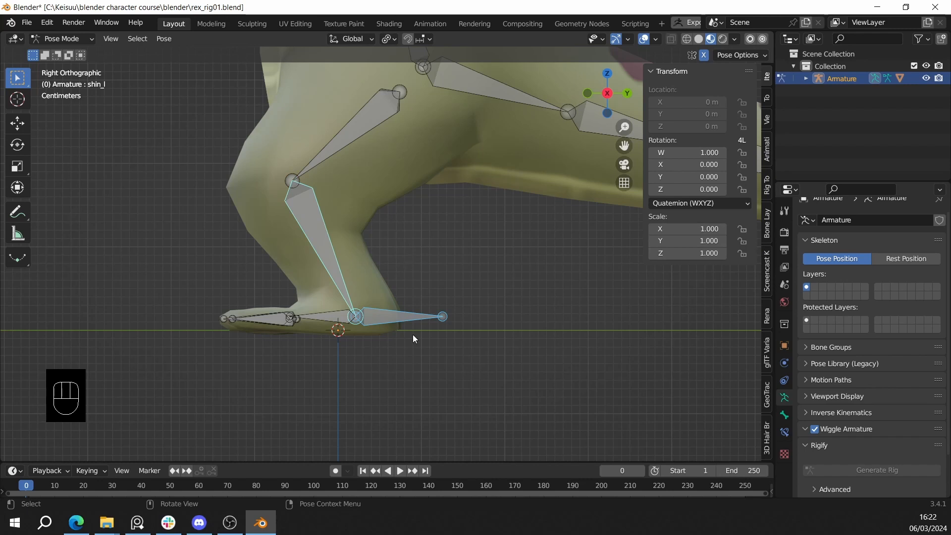
key("shift+ctrl")
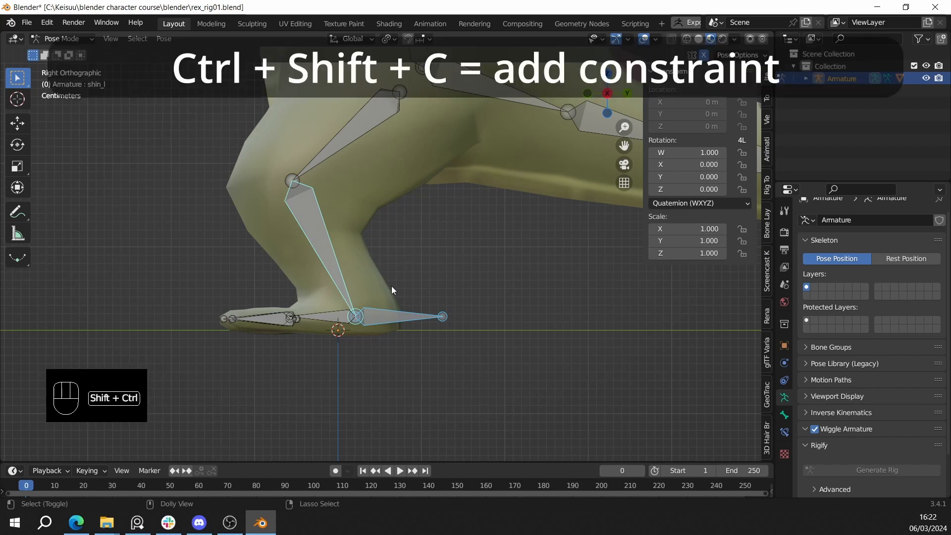
key("ctrl+shift+c")
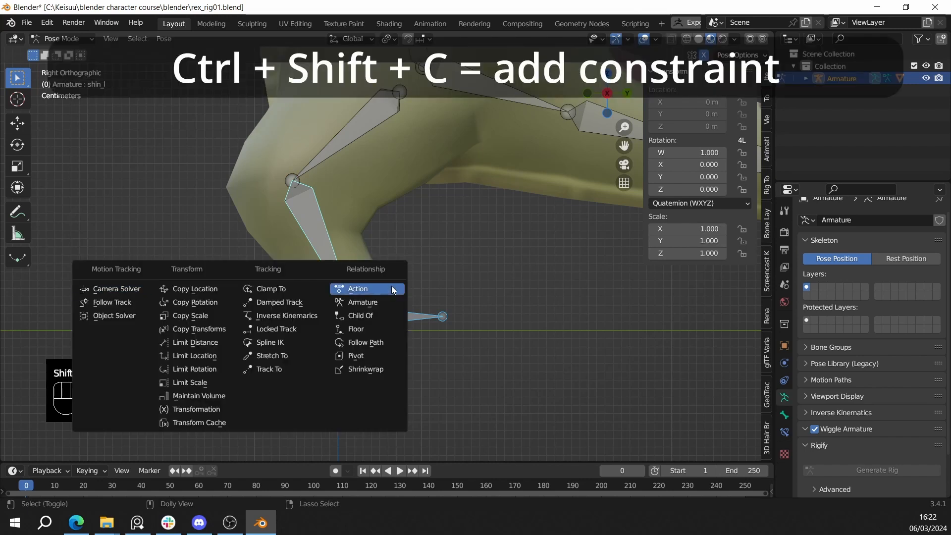
left_click(297, 305)
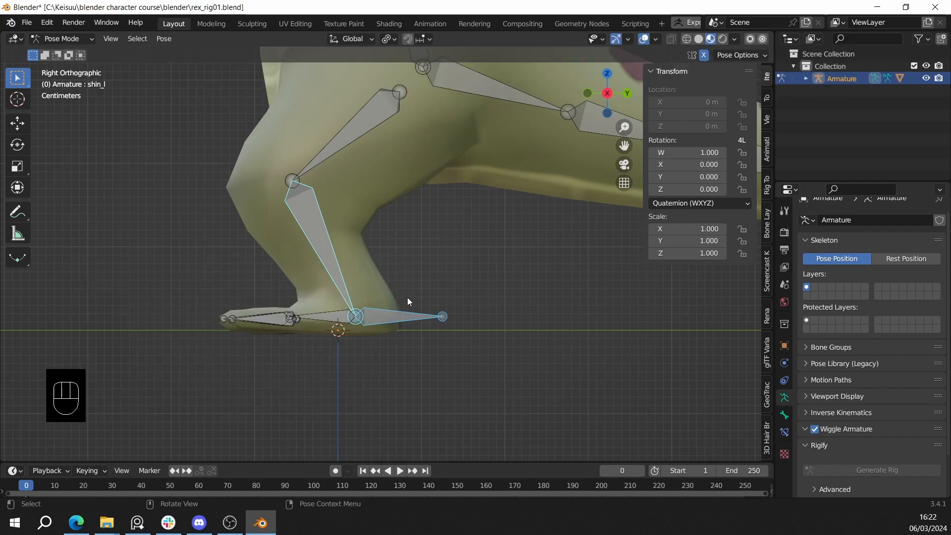
- Try moving the feet_IK_l bone on its own in Pose Mode
left_click(396, 320)
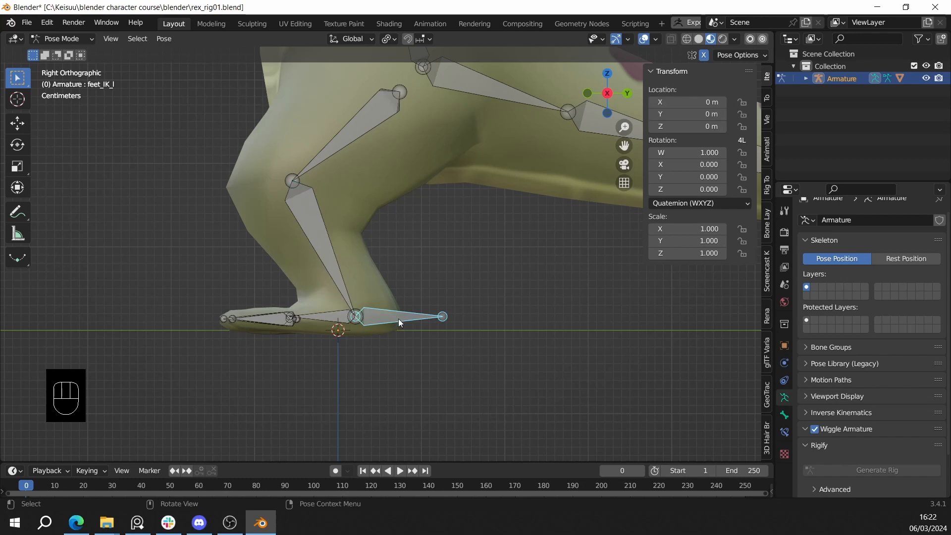
middle_click_drag(442, 336, 422, 311, "shift")
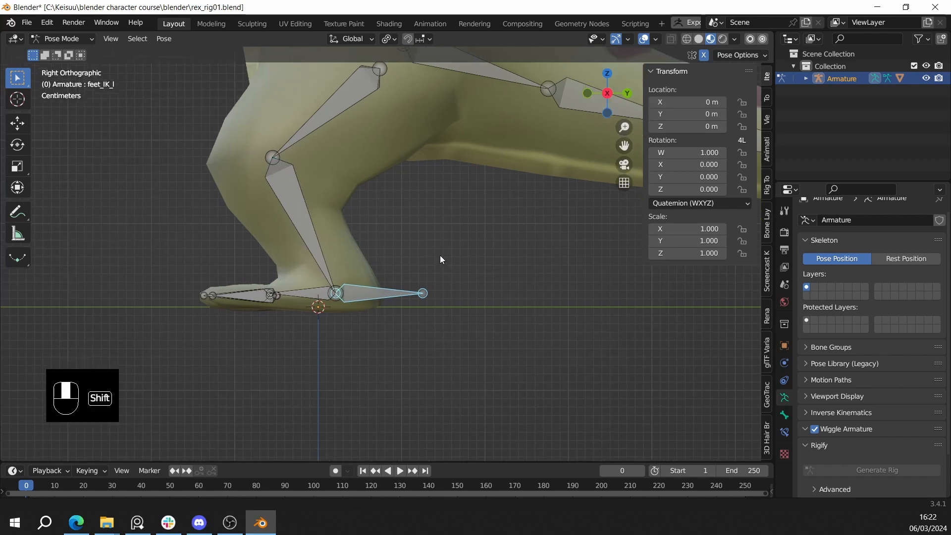
key("g")
right_click(401, 289)
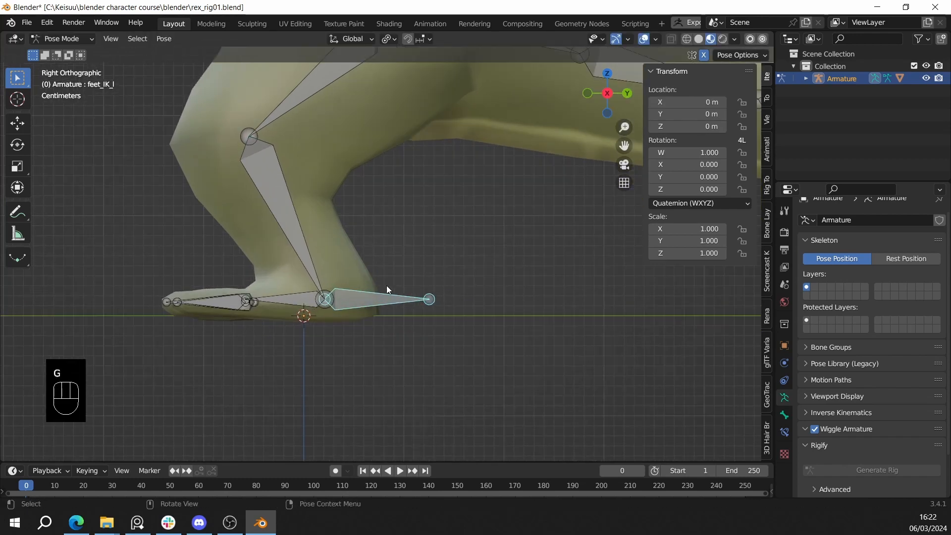
- Add an Inverse Kinematics constraint to shin_l with feet_IK_l as its target bone
left_click(272, 190, "shift")
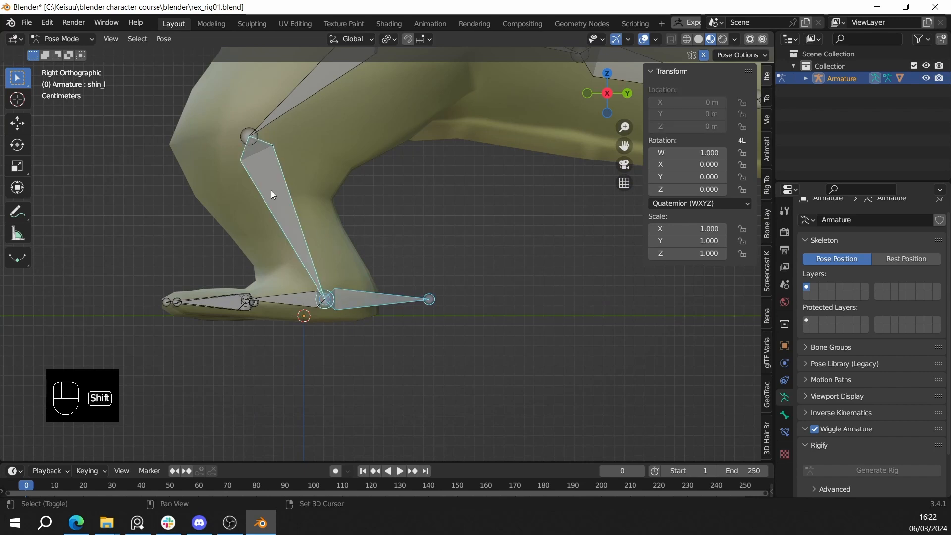
scroll(281, 203, "down", 1)
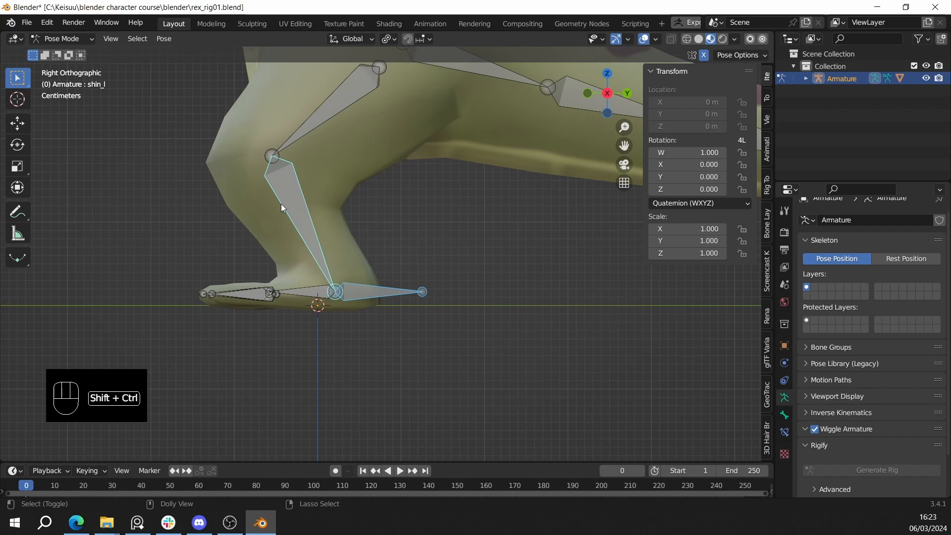
key("ctrl+shift+c")
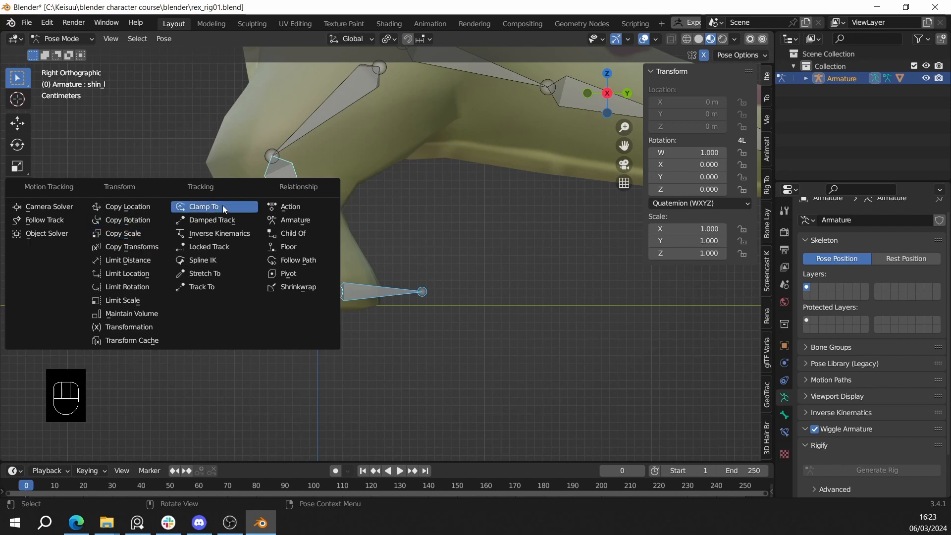
left_click(225, 233)
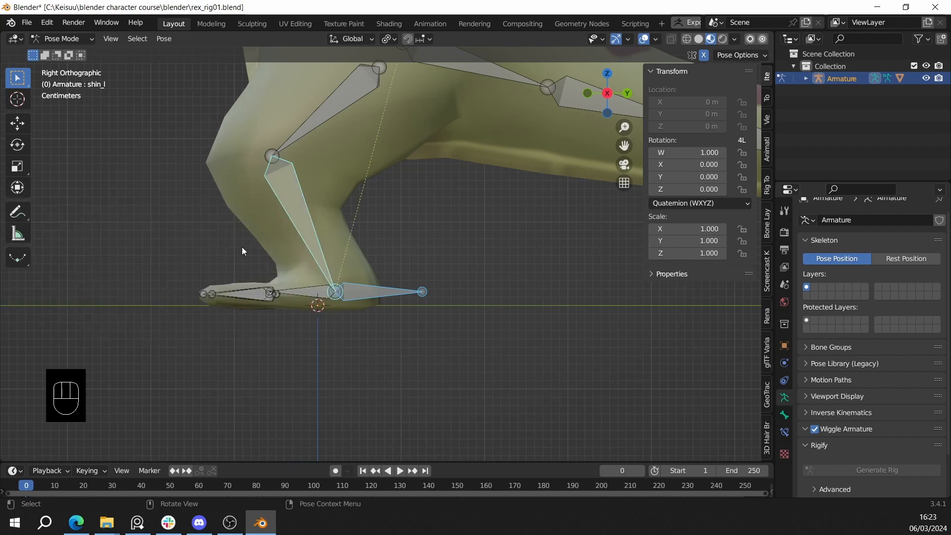
- Show the bone constraint properties of shin_l with its IK settings
middle_click_drag(242, 247, 490, 307)
scroll(548, 359, "up", 2)
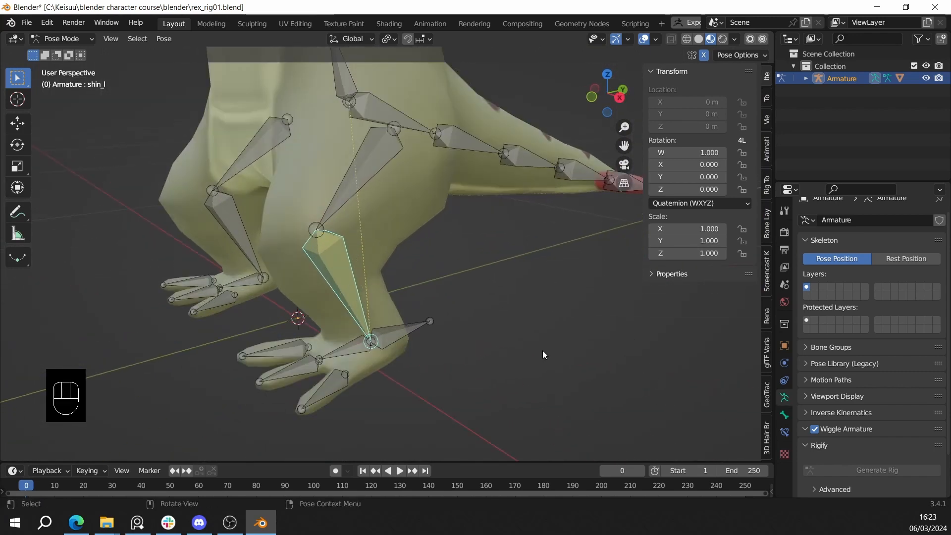
key("g")
right_click(358, 287)
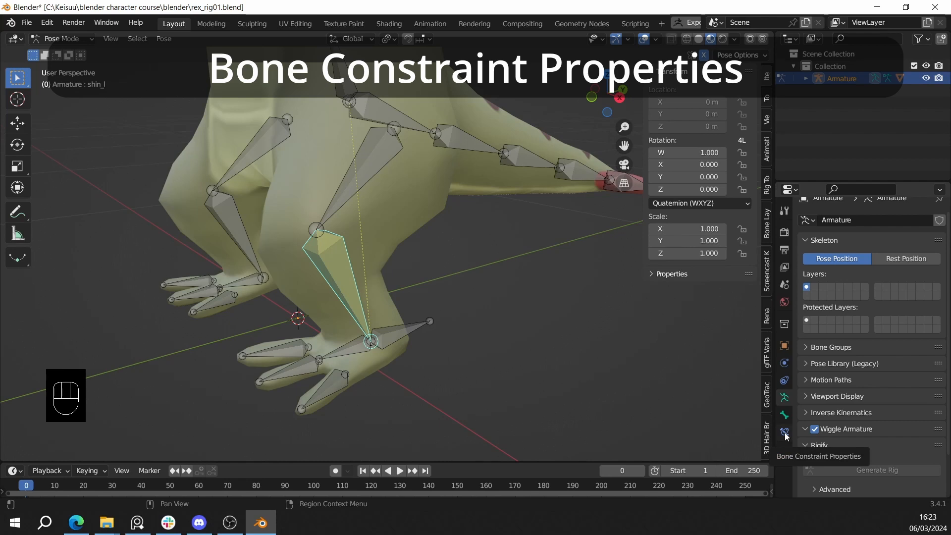
left_click(785, 433)
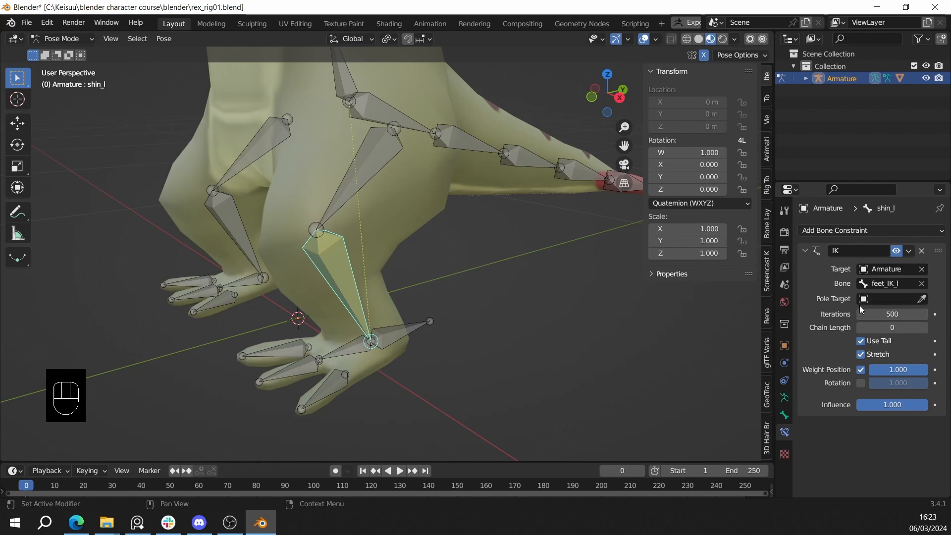
- Test the IK constraint by moving the feet_IK_l bone and watching how the body and leg follow
middle_click_drag(436, 347, 466, 361)
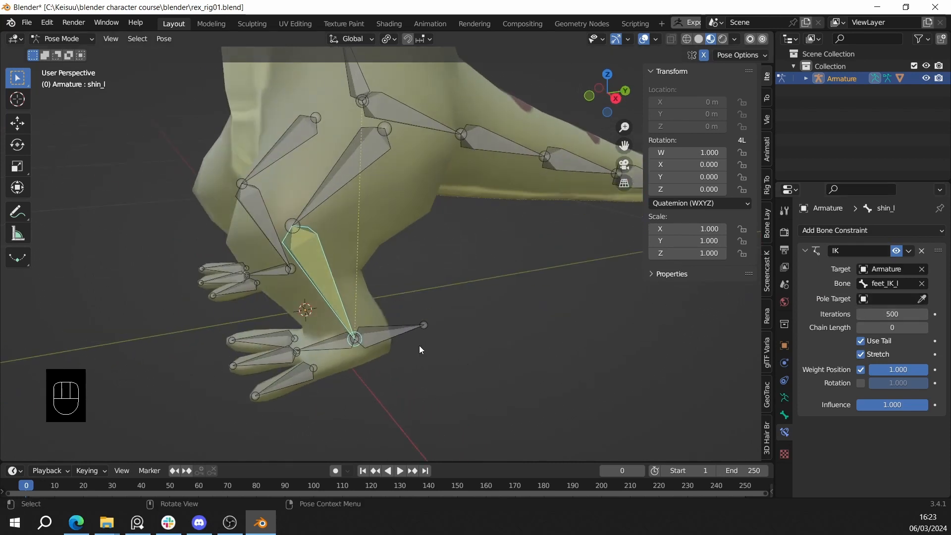
left_click(389, 333)
mouse_move(388, 335)
middle_mouse_down()
mouse_move(418, 341)
mouse_move(388, 338)
middle_mouse_up()
key("g")
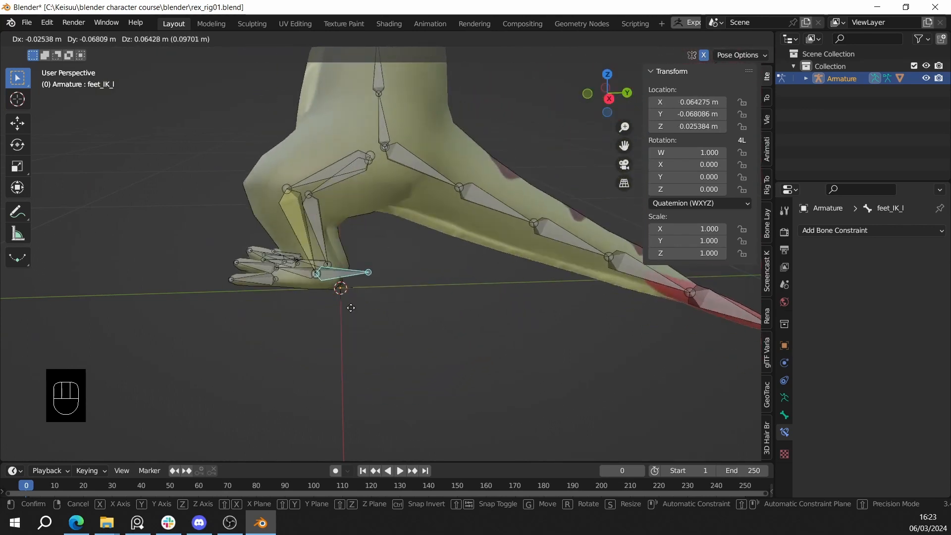
right_click(429, 349)
middle_click_drag(429, 349, 379, 322)
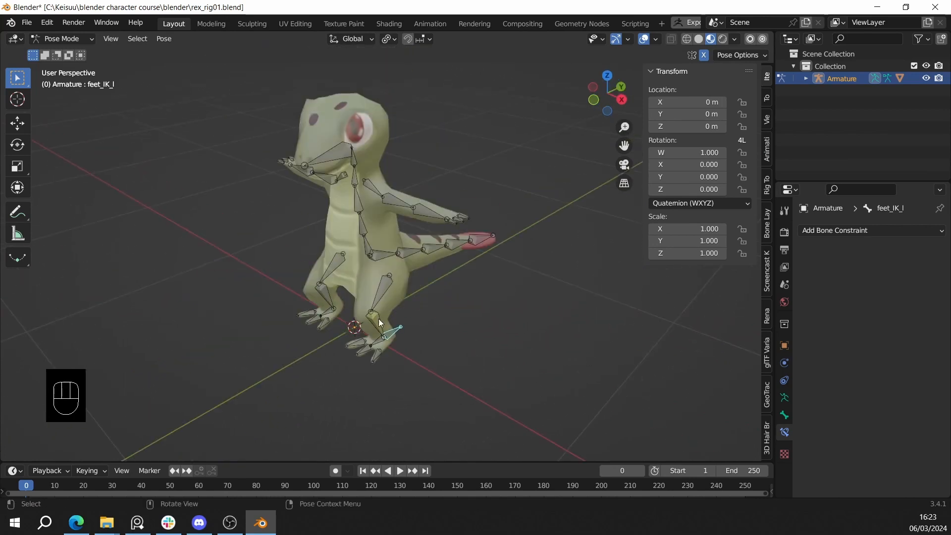
- Examine the left thigh_l and shin_l bones to identify which bones the IK chain should affect
middle_click_drag(475, 234, 307, 161)
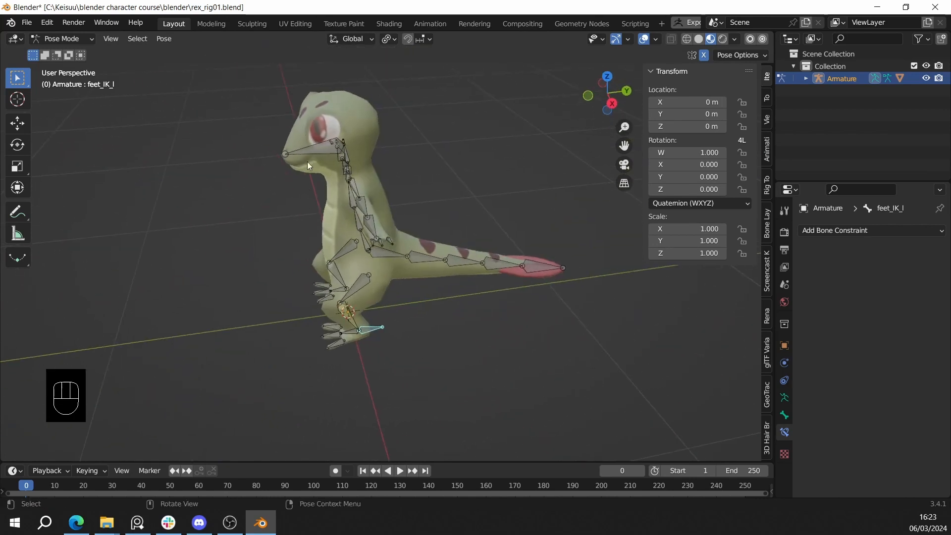
middle_click_drag(383, 329, 457, 307)
scroll(457, 307, "up", 2)
left_click(399, 310)
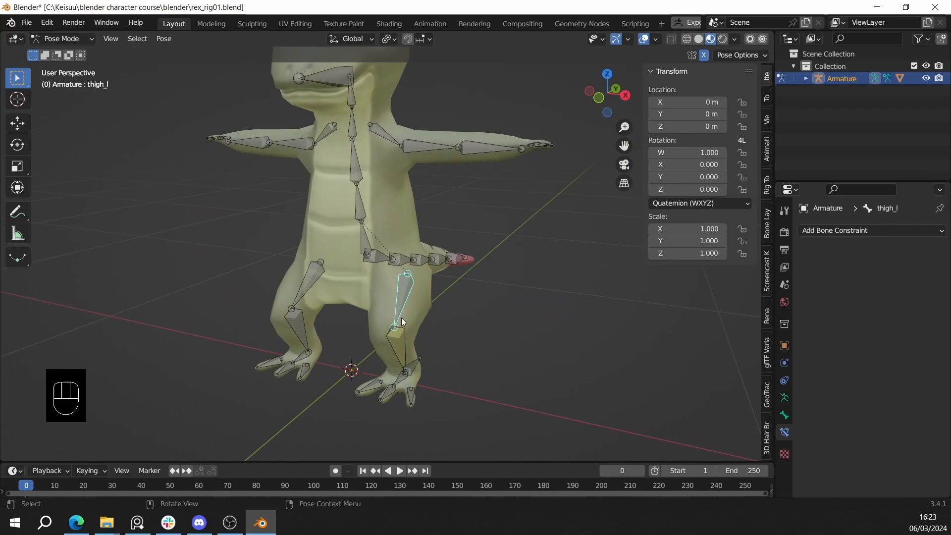
scroll(401, 317, "up", 3)
middle_click_drag(412, 354, 414, 275, "shift")
left_click(405, 339)
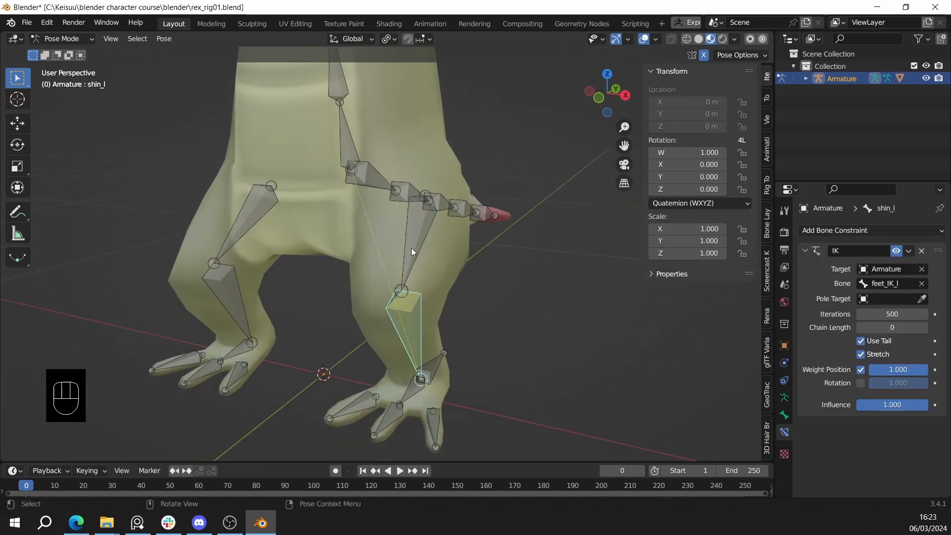
left_click(411, 248)
left_click(418, 325)
middle_click_drag(418, 325, 382, 326)
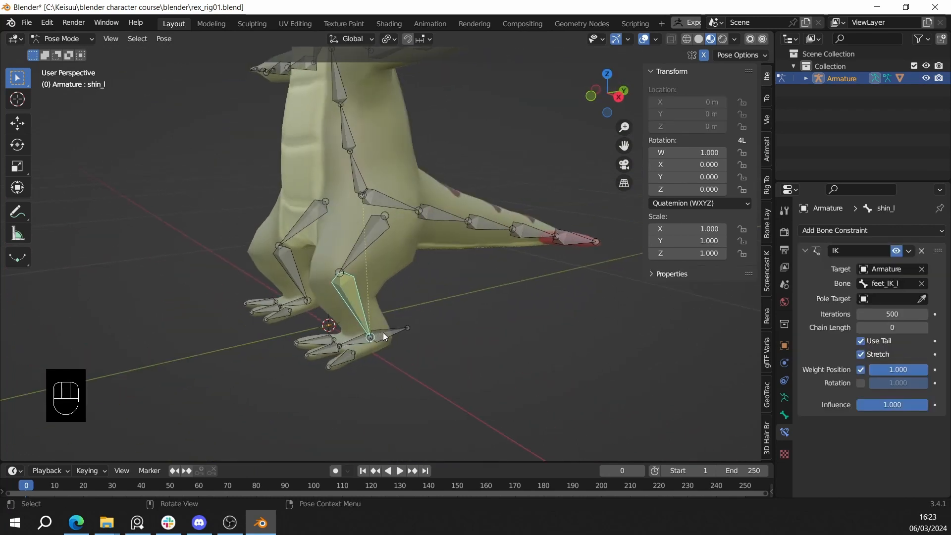
left_click(383, 333)
scroll(383, 335, "up", 2)
- Set the chain length of the IK constraint on shin_l to 2
left_click(337, 336)
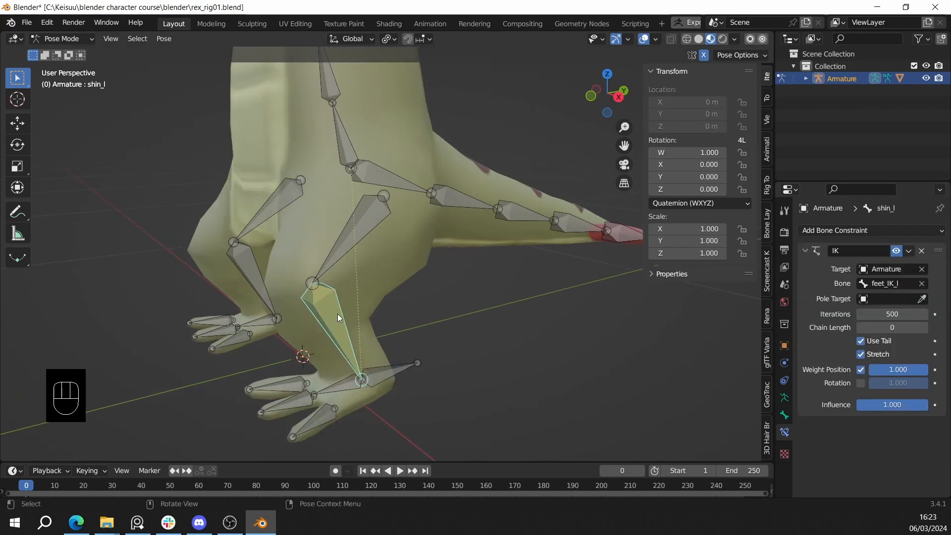
middle_click_drag(442, 356, 526, 334)
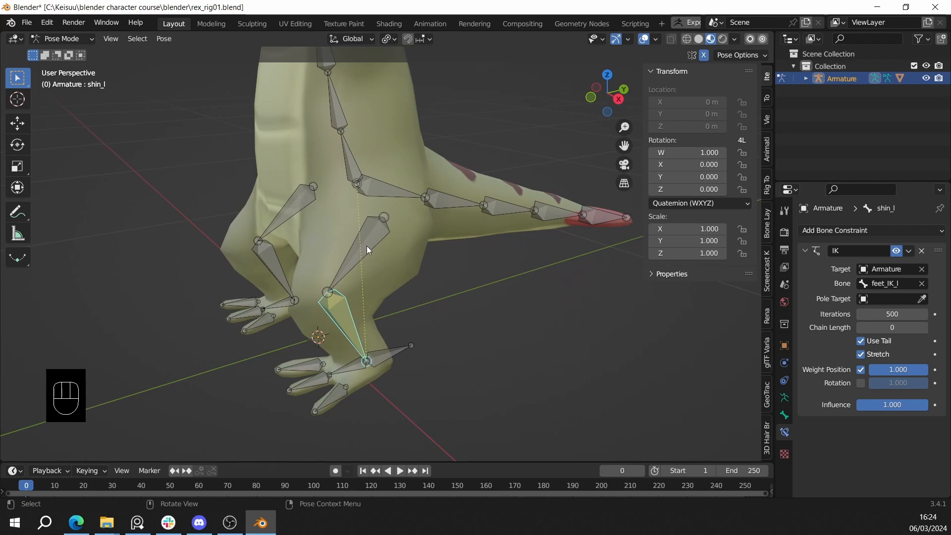
left_click(924, 328)
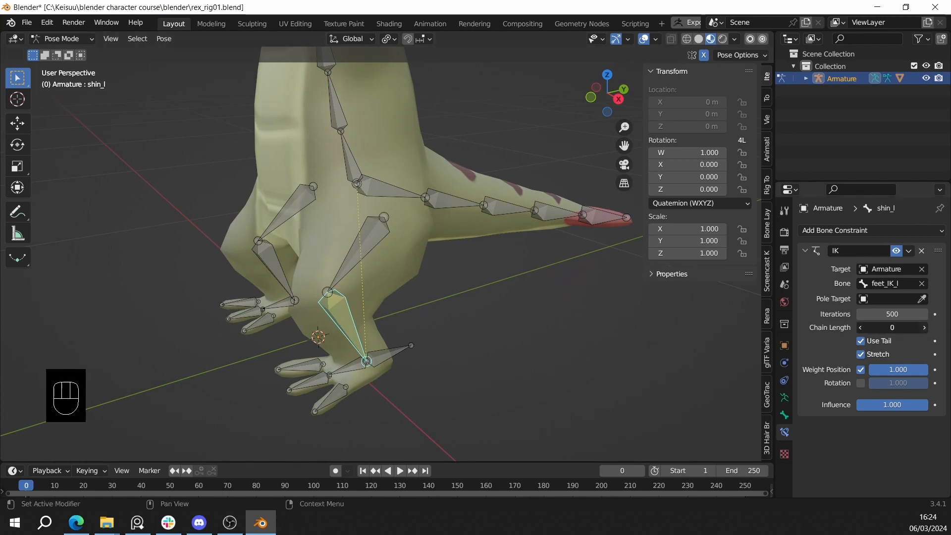
left_click(923, 327)
- Test the shortened IK chain by moving feet_IK_l in the side and perspective views, cancel the move, and view the legs from the front
middle_click_drag(525, 355, 369, 347)
left_click(369, 348)
key("KP_3")
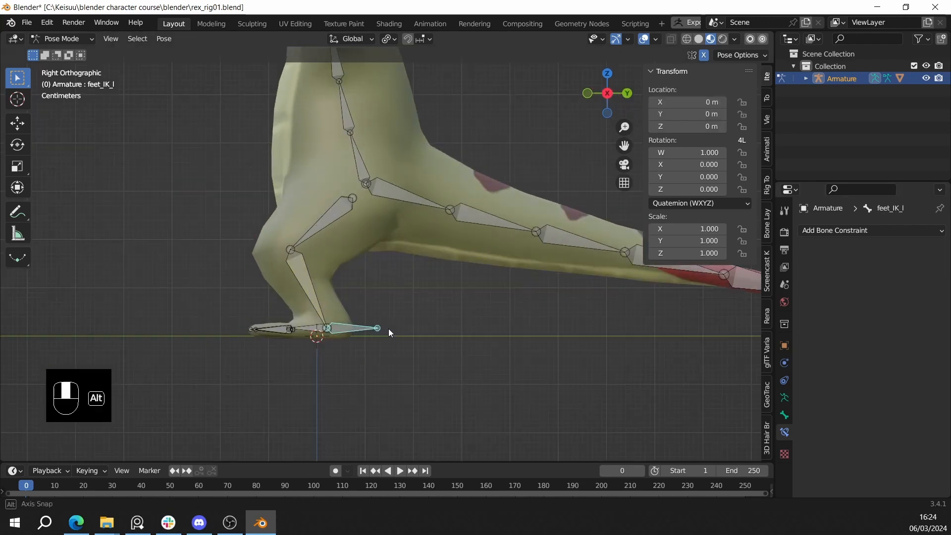
key("g")
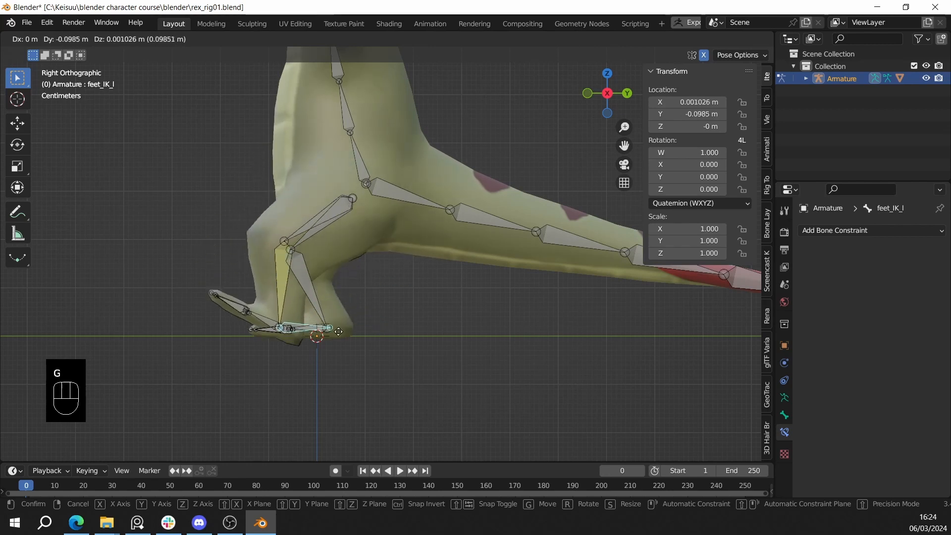
middle_click_drag(377, 347, 405, 361)
key("g")
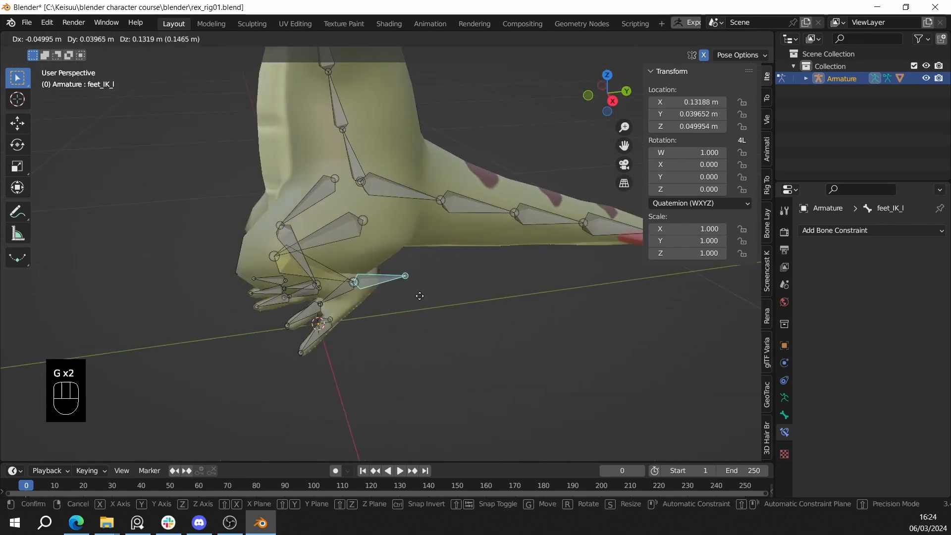
right_click(397, 308)
middle_click_drag(395, 307, 519, 282)
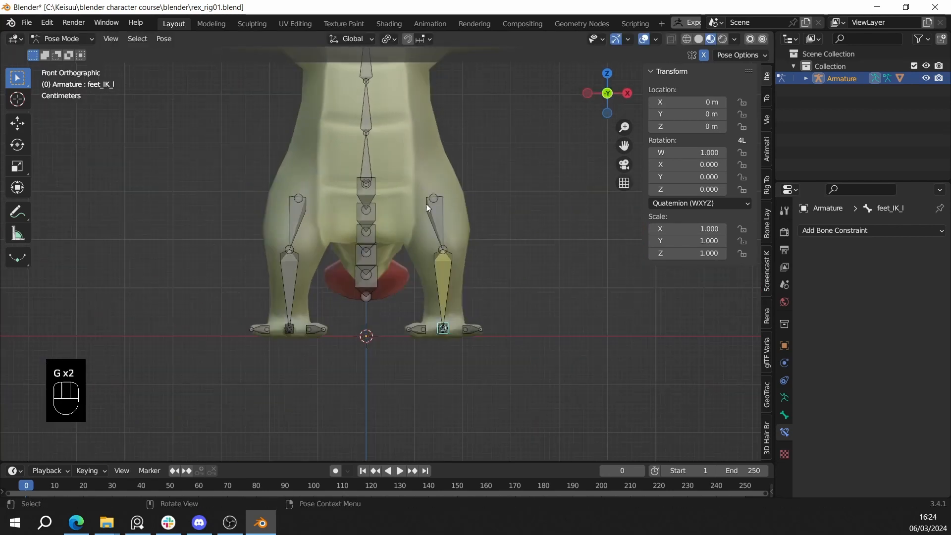
- Test the left leg's IK chain by moving feet_IK_l in the side view, cancelling each move
middle_click_drag(428, 207, 371, 278)
scroll(385, 280, "up", 3)
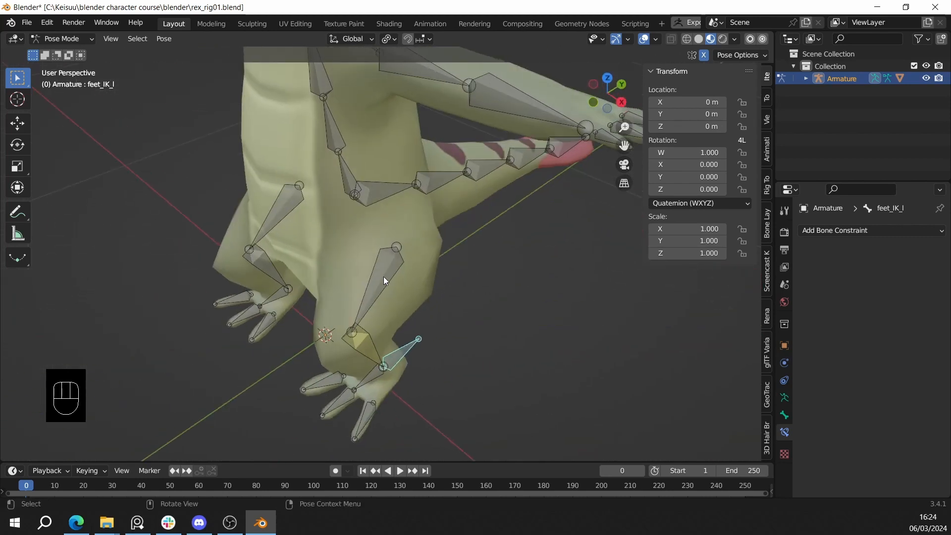
middle_click_drag(367, 355, 361, 313)
key("g")
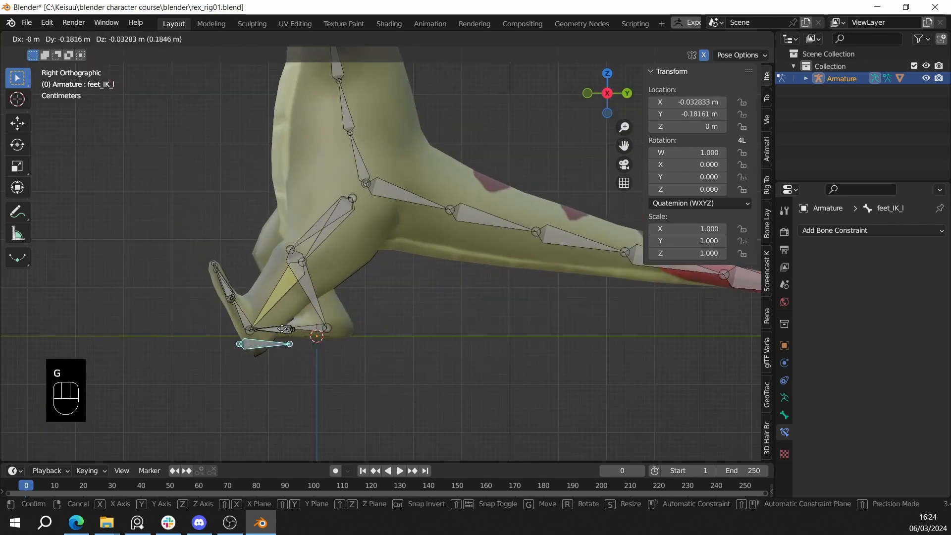
right_click(325, 293)
key("g")
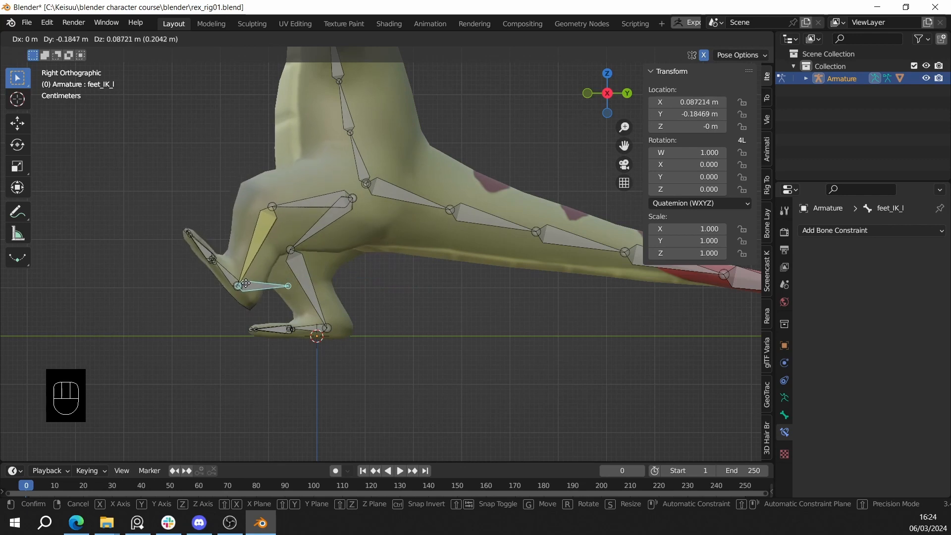
right_click(262, 312)
- Test the left knee's bending by moving feet_IK_l in the perspective view, cancelling each move
middle_click_drag(262, 312, 497, 318)
left_click(374, 318)
left_click(385, 338)
scroll(429, 319, "up", 4)
key("g")
right_click(475, 317)
key("g")
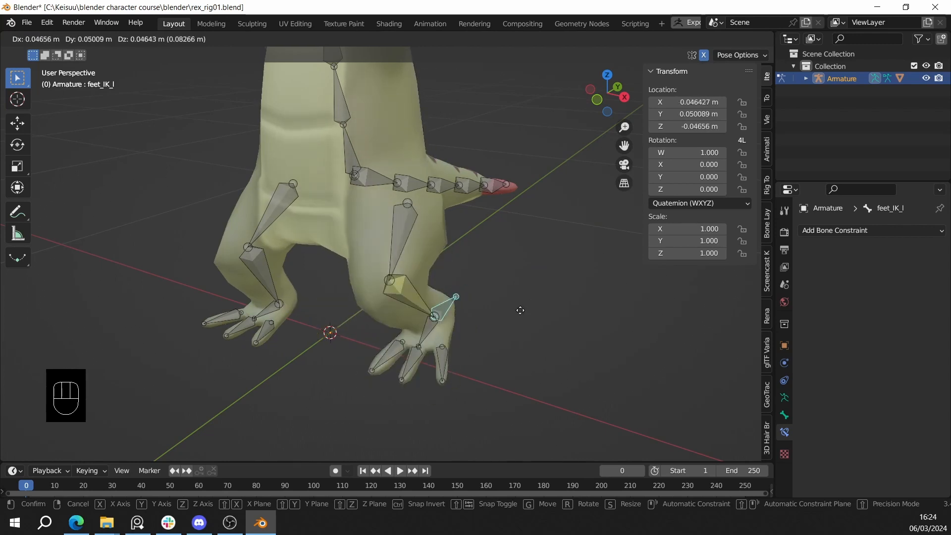
right_click(496, 312)
mouse_move(495, 313)
middle_mouse_down()
mouse_move(407, 286)
mouse_move(482, 320)
middle_mouse_up()
scroll(484, 320, "up", 2)
- Try to mirror the rig by symmetrizing all bones of the armature in Edit Mode
key("Tab")
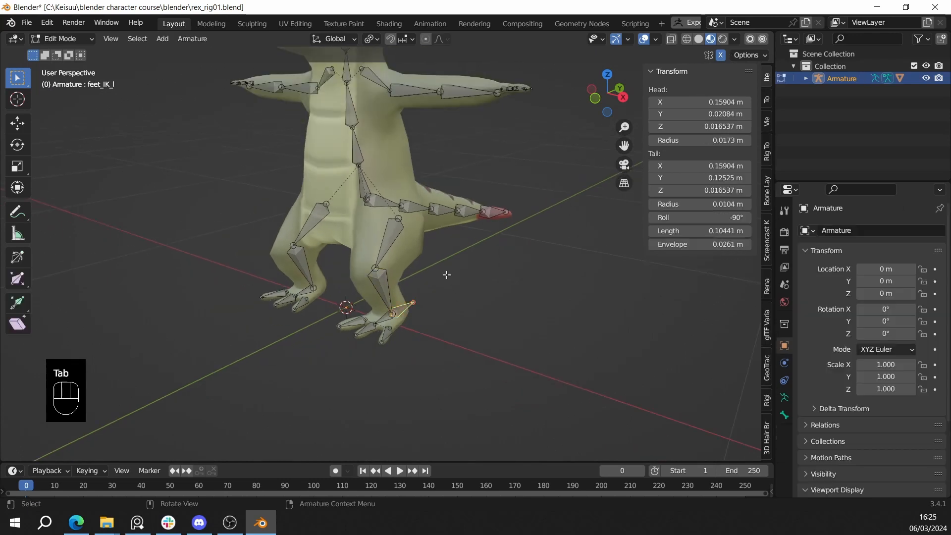
key("a")
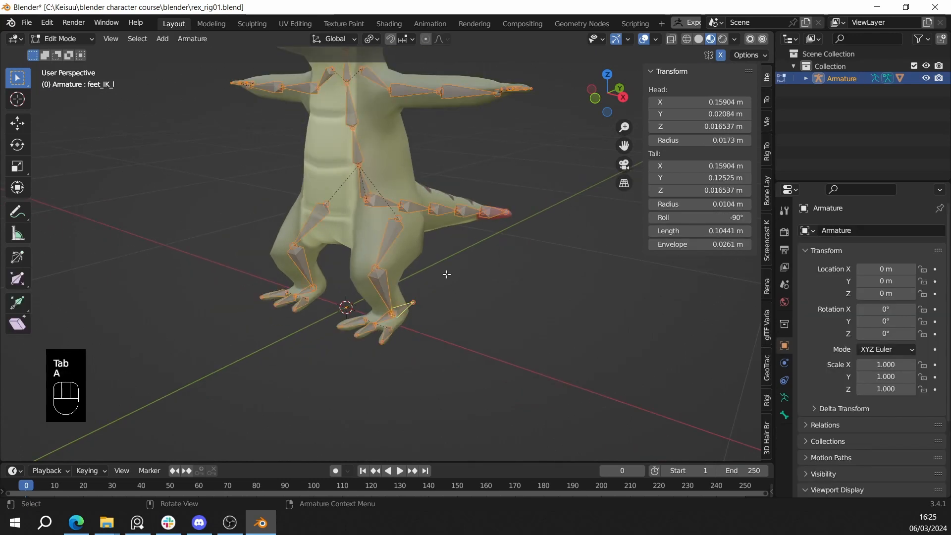
right_click(465, 206)
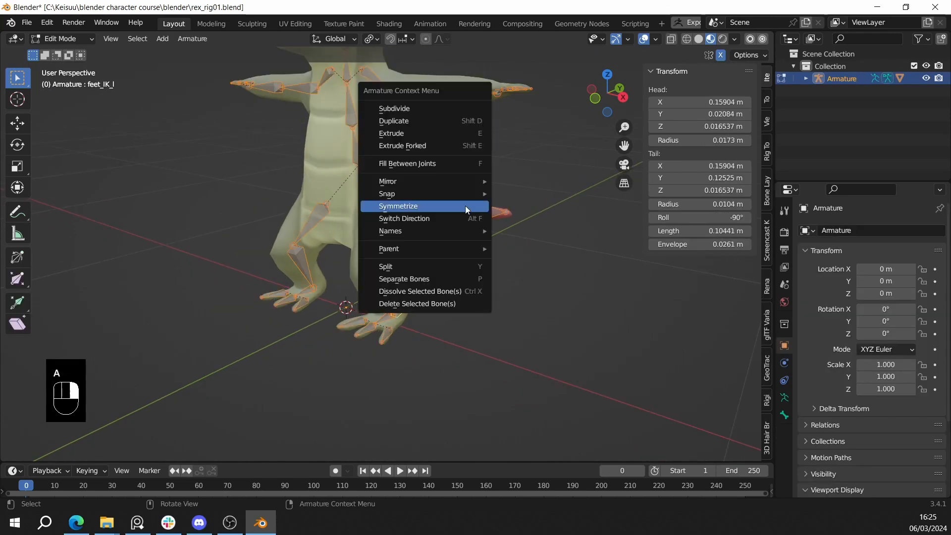
left_click(465, 206)
middle_click_drag(457, 250, 414, 301)
scroll(351, 293, "up", 2)
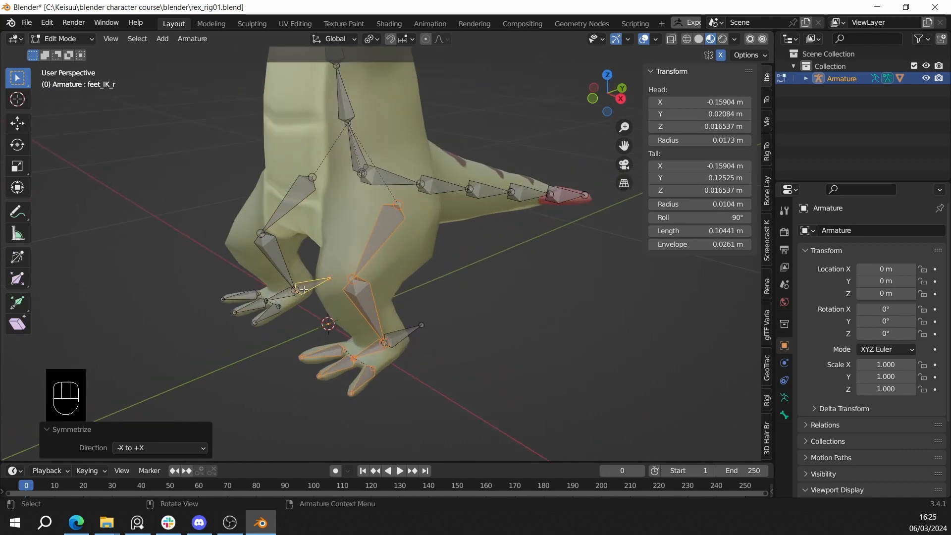
middle_click_drag(302, 268, 351, 288)
scroll(350, 310, "down", 2)
scroll(354, 322, "down", 1)
scroll(350, 288, "up", 2)
scroll(352, 291, "down", 3)
- Check the symmetrized legs in Pose Mode by moving feet_IK_l, cancel the move, and inspect both legs from several angles
key("ctrl+Tab")
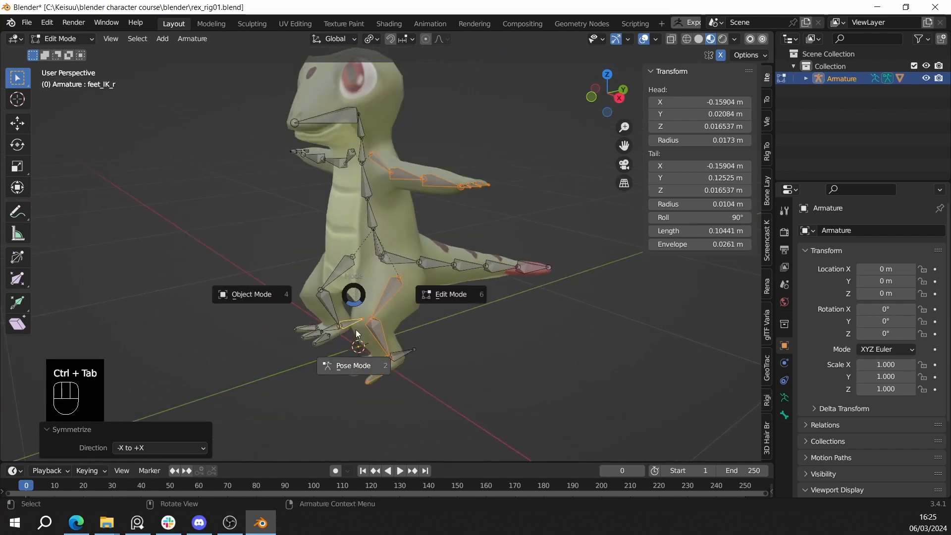
left_click(356, 329)
scroll(403, 341, "up", 3)
left_click(351, 399)
middle_click_drag(351, 399, 364, 306, "shift")
key("g")
right_click(353, 366)
scroll(365, 363, "up", 1)
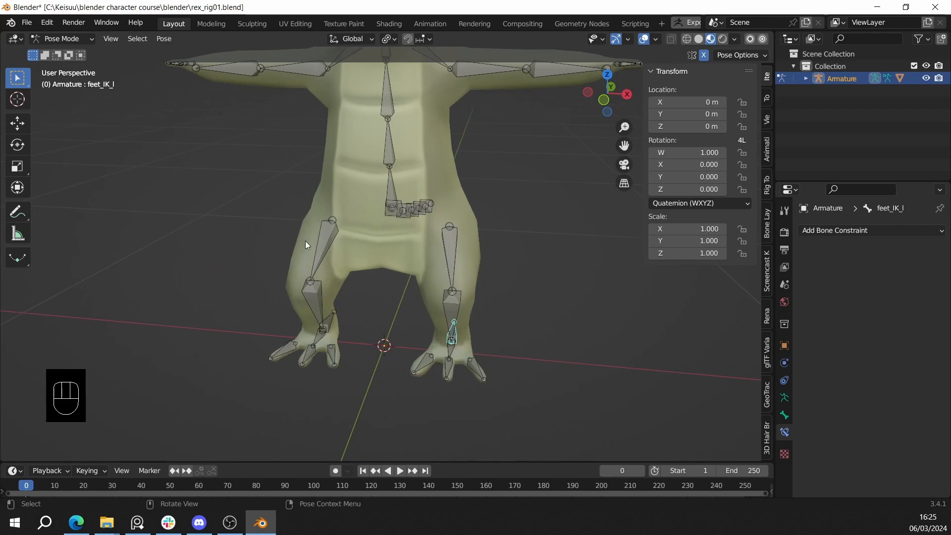
middle_click_drag(319, 201, 315, 242, "shift")
scroll(462, 320, "down", 3)
middle_click_drag(462, 319, 409, 308)
scroll(409, 307, "up", 3)
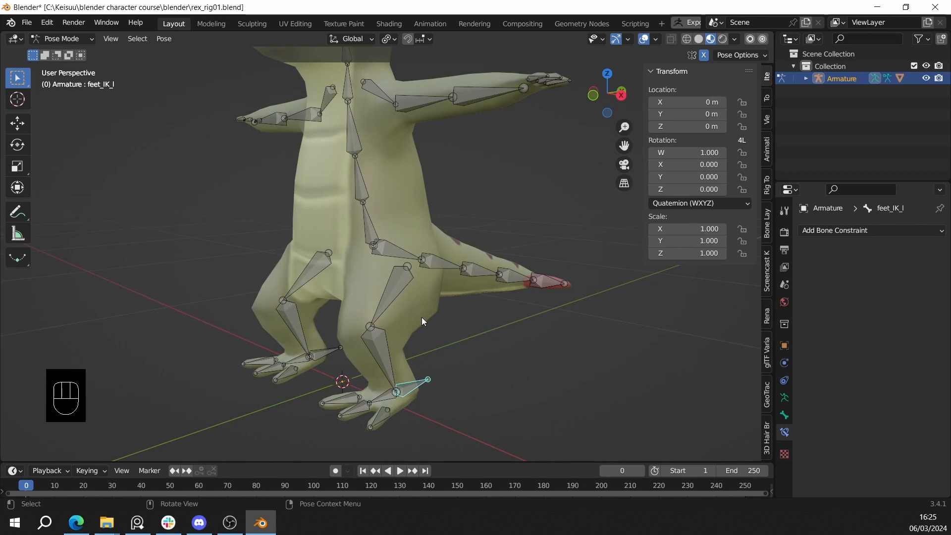
- Undo the symmetrize of the whole armature, returning to Edit Mode
key("ctrl+z")
key("ctrl+z")
key("ctrl+z")
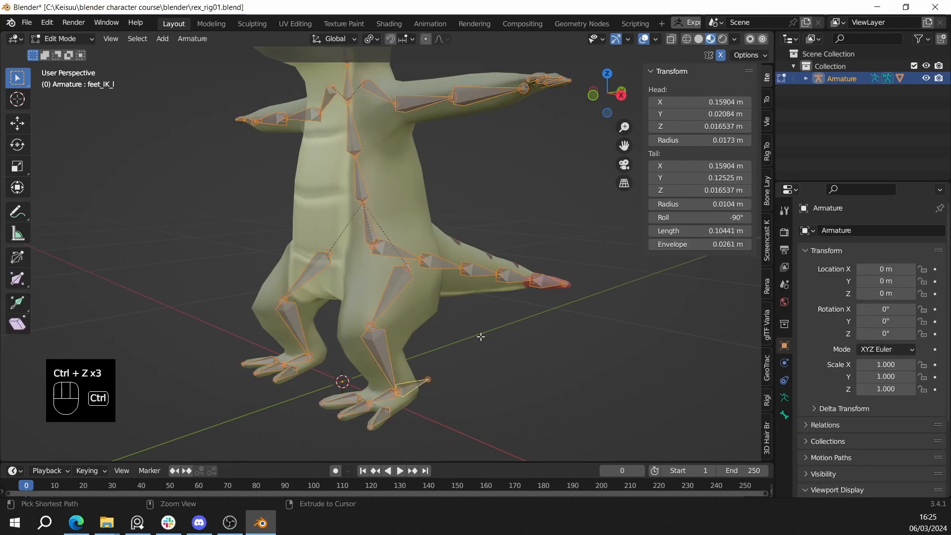
- Select only the left leg, foot and feet_IK_l bones, with shin_l as the active bone, and symmetrize them to the opposite leg
middle_click_drag(480, 337, 518, 324)
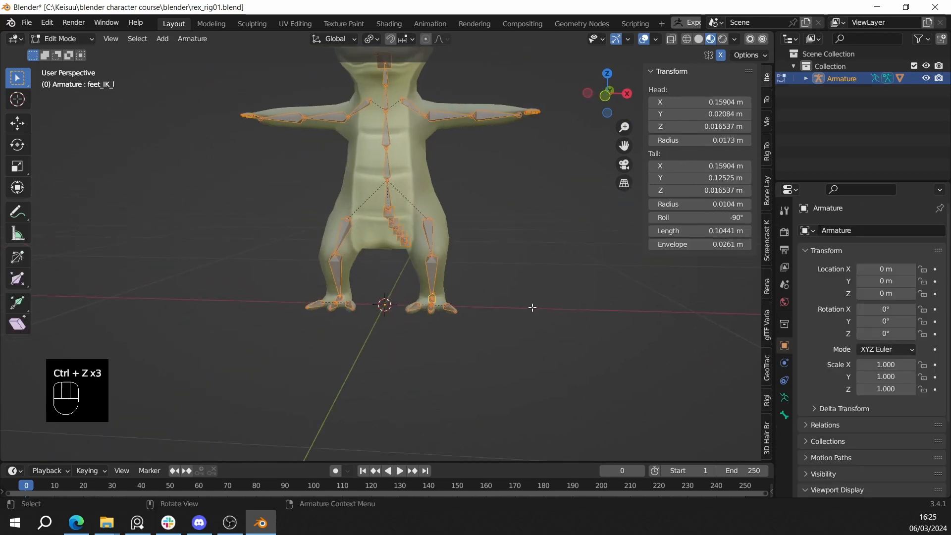
left_click(518, 323)
key("KP_1")
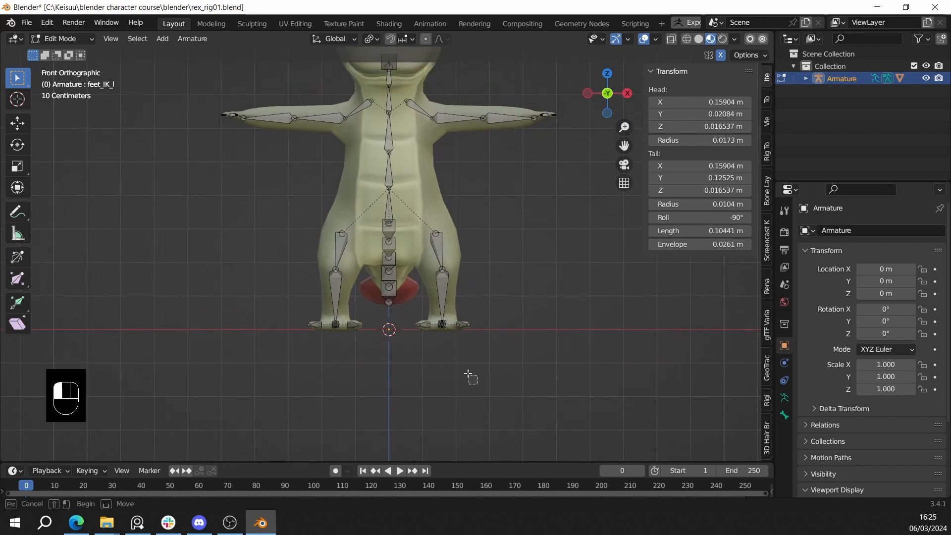
left_click_drag(477, 384, 411, 165)
middle_click_drag(411, 165, 450, 272)
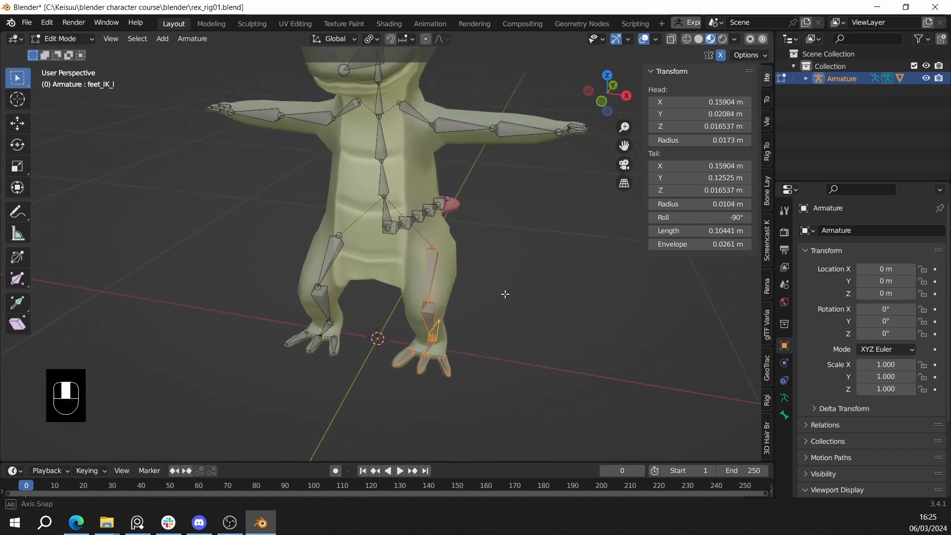
middle_click_drag(503, 293, 505, 276)
scroll(488, 239, "down", 4)
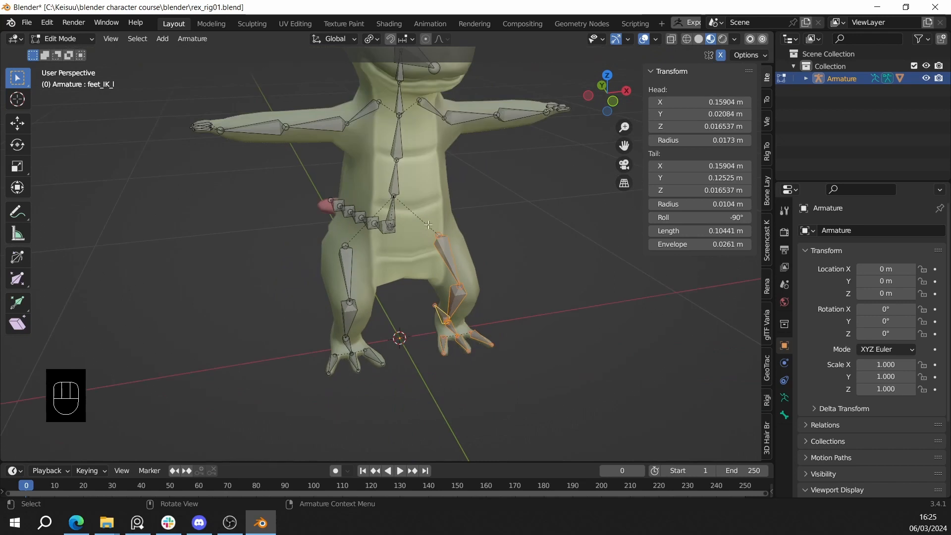
left_click_drag(414, 204, 543, 408)
scroll(514, 333, "up", 4)
left_click(460, 330)
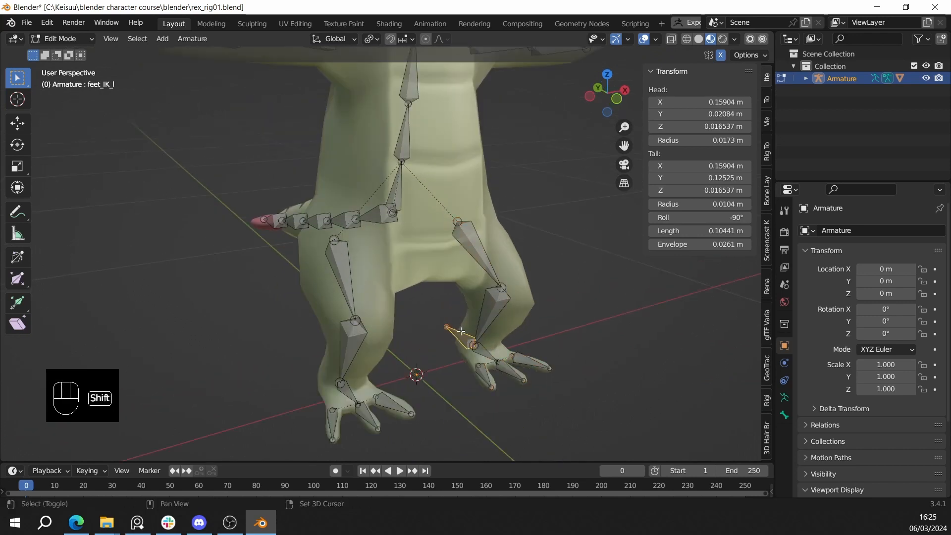
left_click(493, 324)
scroll(505, 329, "down", 4)
left_click_drag(526, 396, 413, 196)
middle_click_drag(412, 196, 457, 261)
left_click_drag(509, 399, 409, 213)
right_click(548, 263)
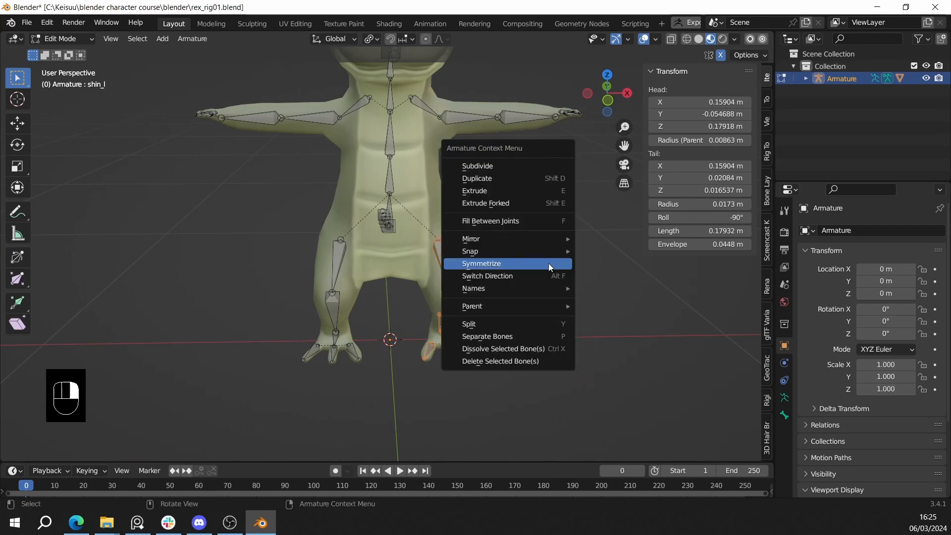
left_click(549, 263)
- Switch to Pose Mode and test the mirrored IK chain by moving feet_IK_r, cancelling the move
middle_click_drag(550, 275, 488, 276)
key("Tab")
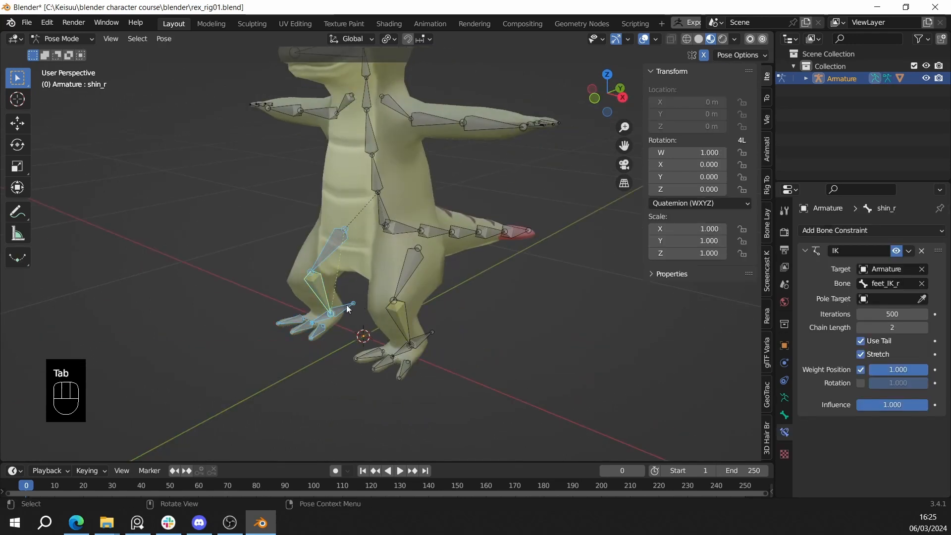
left_click(348, 315)
scroll(347, 316, "up", 3)
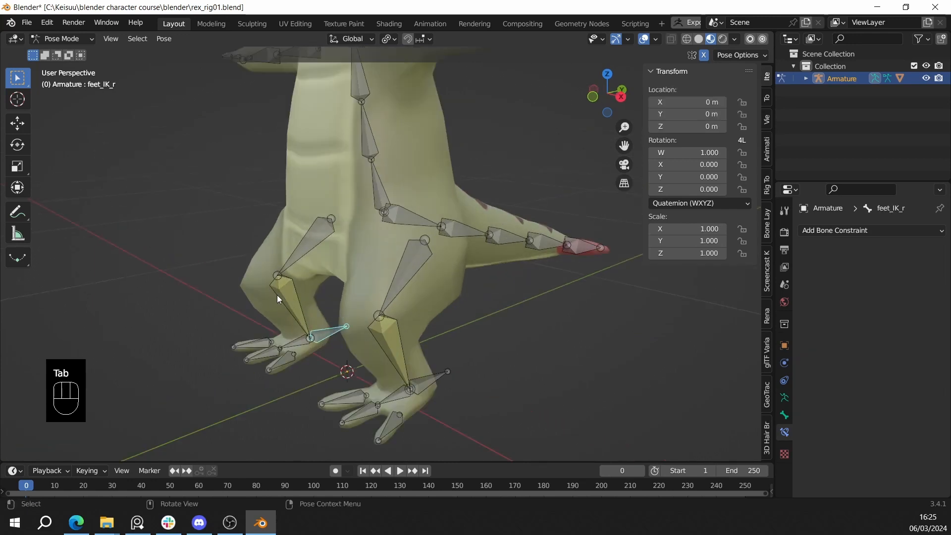
middle_click_drag(316, 325, 337, 331)
scroll(338, 331, "down", 2)
key("g")
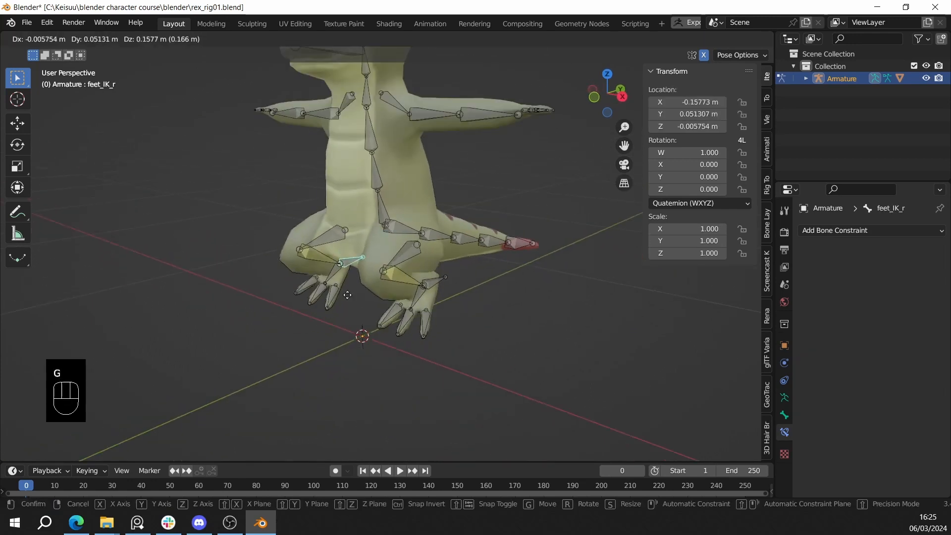
right_click(317, 311)
- Test both legs' IK by moving feet_IK_l in the side and perspective views, cancelling each move
key("KP_1")
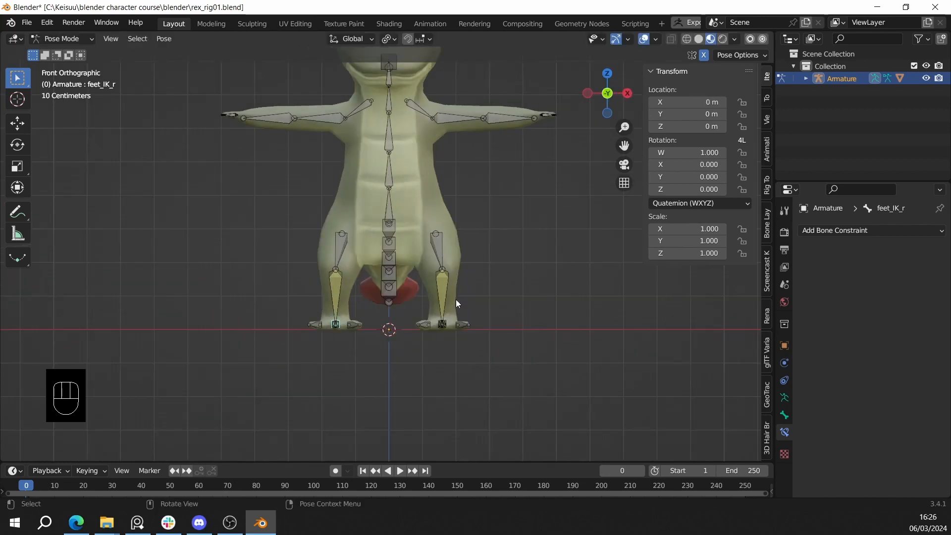
mouse_move(455, 299)
middle_mouse_down()
mouse_move(369, 325)
mouse_move(450, 322)
mouse_move(450, 314)
middle_mouse_up()
left_click(383, 336)
key("KP_3")
key("g")
right_click(317, 338)
key("g")
right_click(421, 330)
key("g")
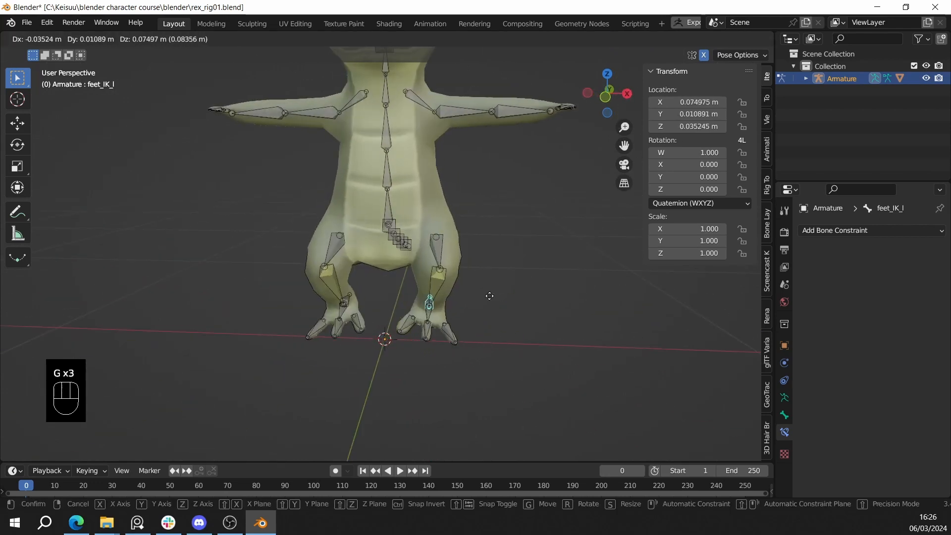
right_click(470, 316)
- In Edit Mode, extrude a mirrored bone about 0.137 m forward along Y from the knee end of thigh_l
middle_click_drag(487, 303, 372, 305)
scroll(360, 295, "up", 2)
scroll(370, 293, "down", 2)
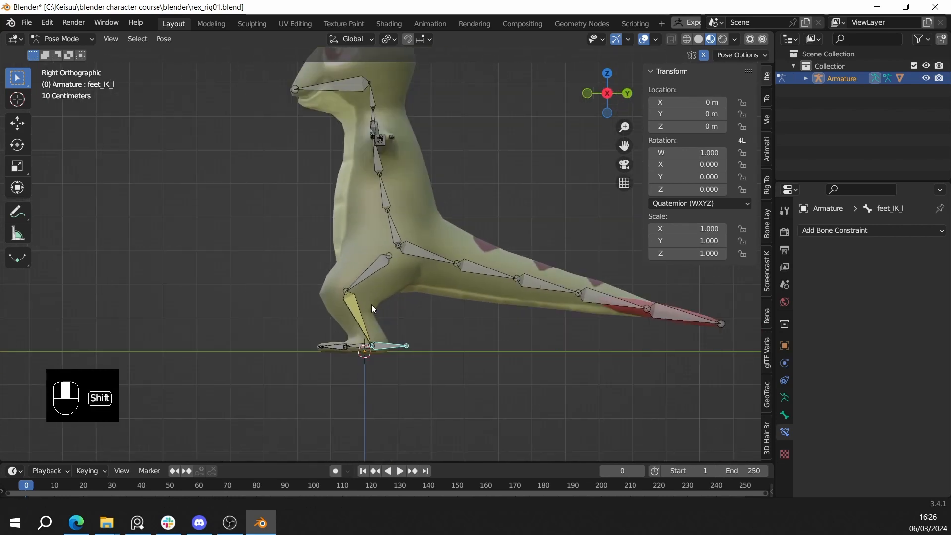
scroll(372, 304, "up", 2)
left_click(345, 288)
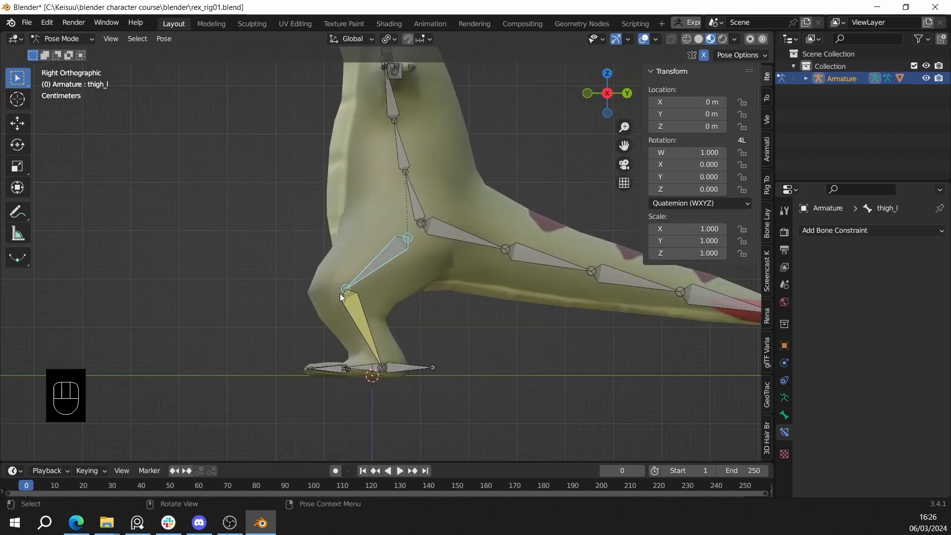
middle_click_drag(340, 290, 346, 301, "alt")
key("Tab")
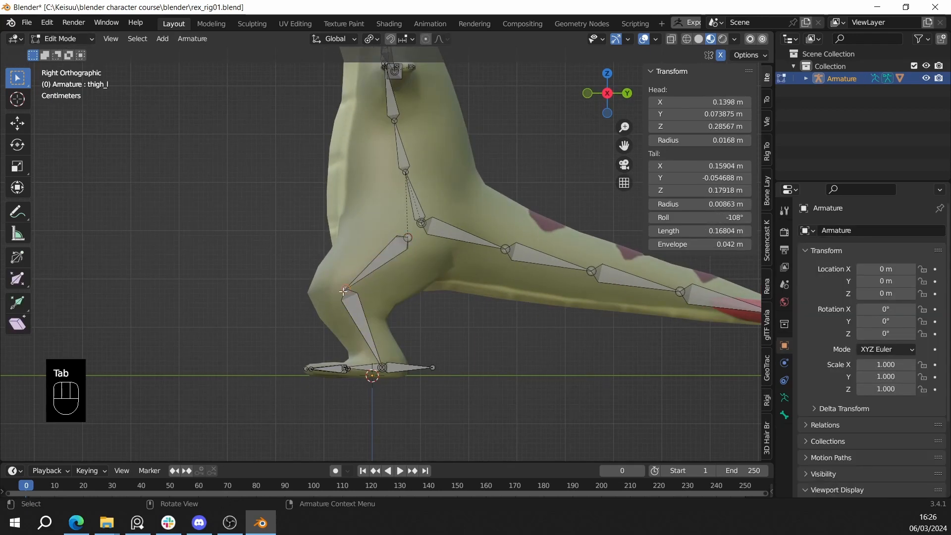
key("e")
key("y")
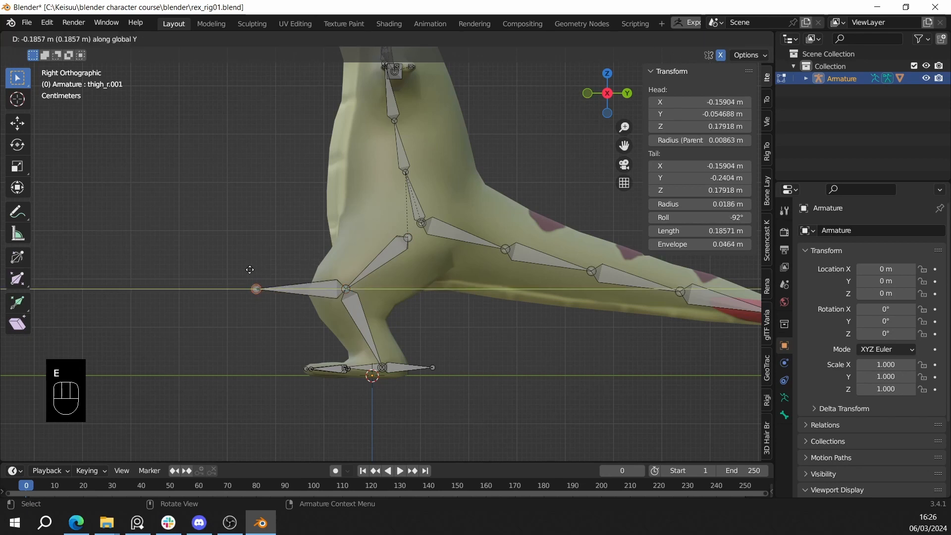
left_click(274, 272)
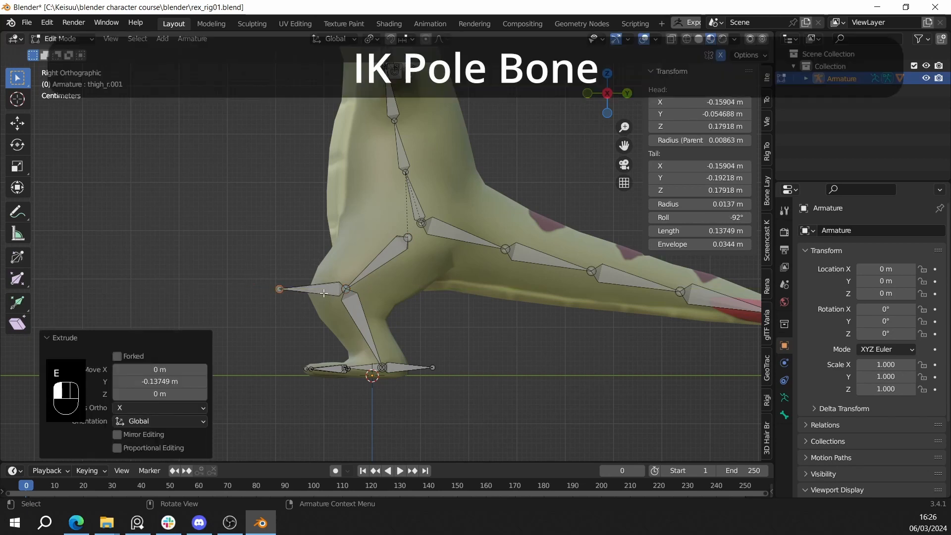
- Clear the parent of the extruded left knee bone
left_click(324, 293)
middle_click_drag(323, 293, 422, 292, "shift")
scroll(421, 292, "up", 1)
key("g")
right_click(385, 292)
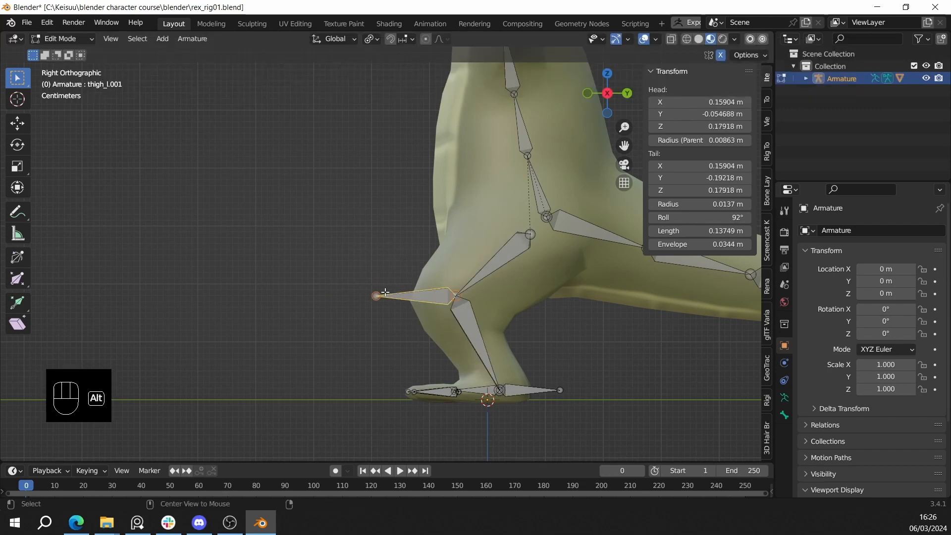
key("alt+p")
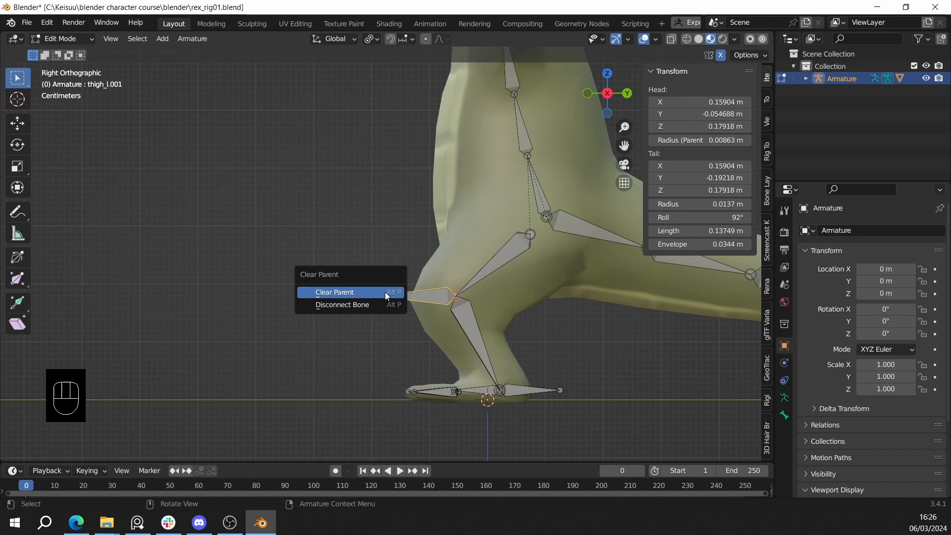
left_click(385, 292)
- Move the detached knee bone about 0.217 m forward along the global Y axis, in front of the leg
key("g")
left_click(376, 294)
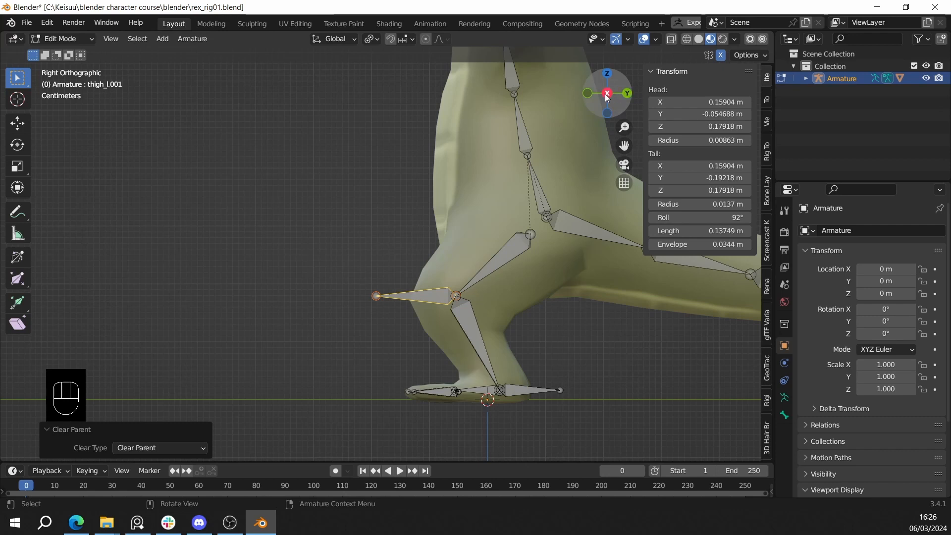
key("g")
right_click(340, 276)
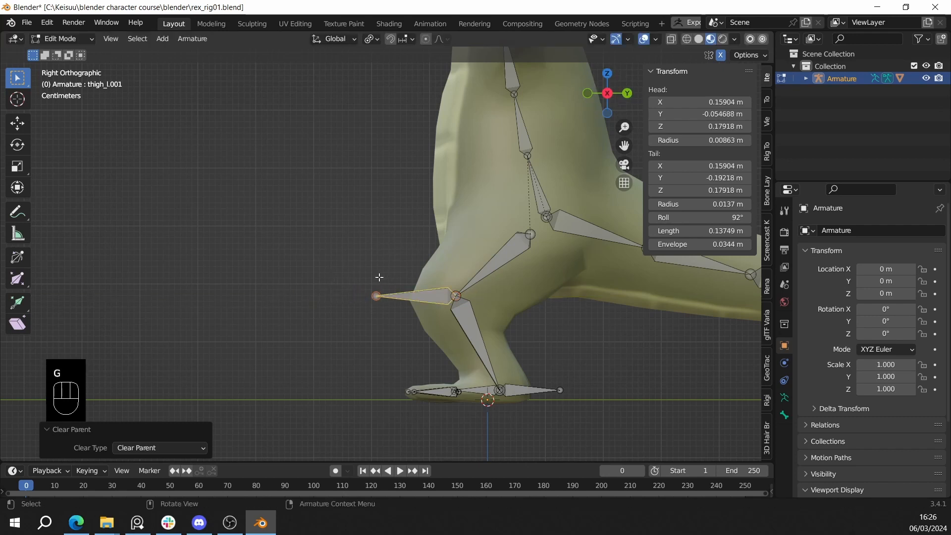
key("g")
key("y")
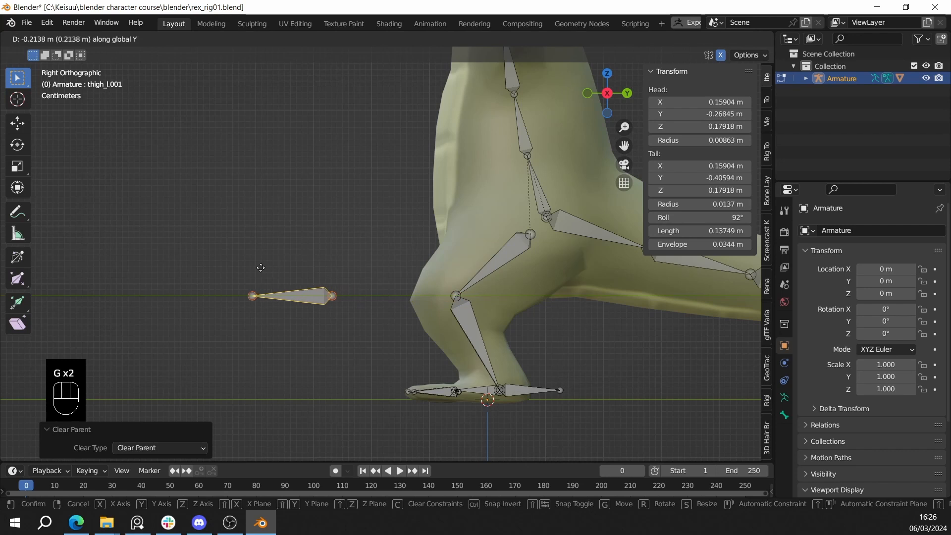
left_click(266, 262)
middle_click_drag(266, 263, 345, 357)
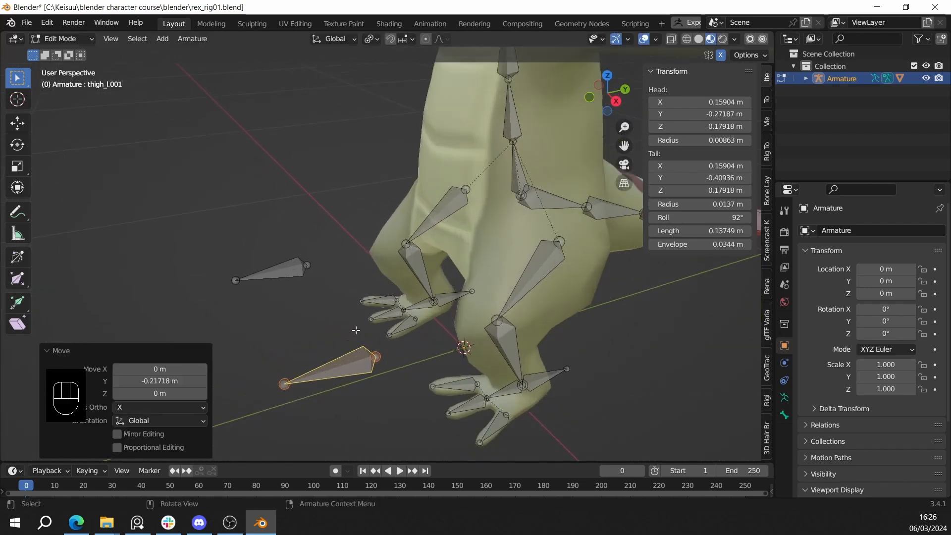
- Rename the selected left knee bone to feet_IK_pole_l
key("F2")
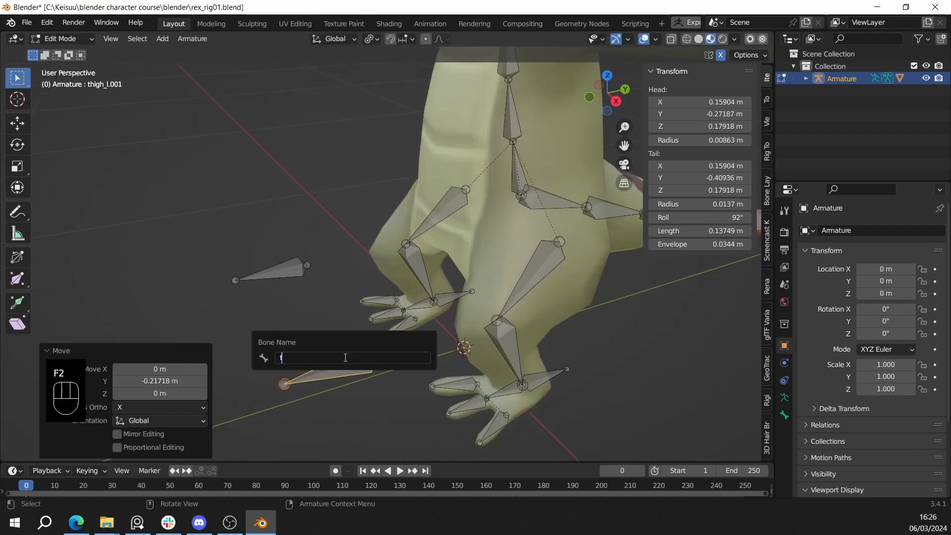
type("feet_")
key("BackSpace")
type("IK_p")
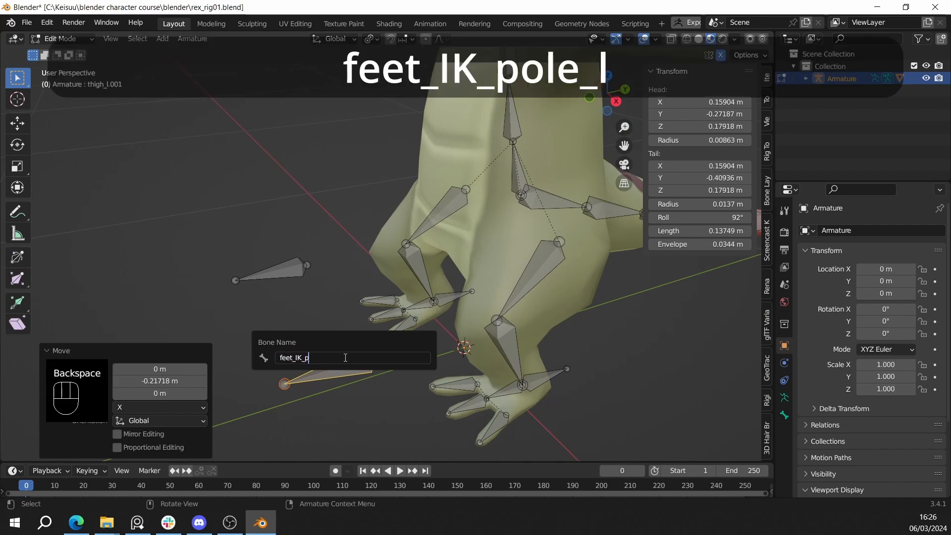
type("ole_")
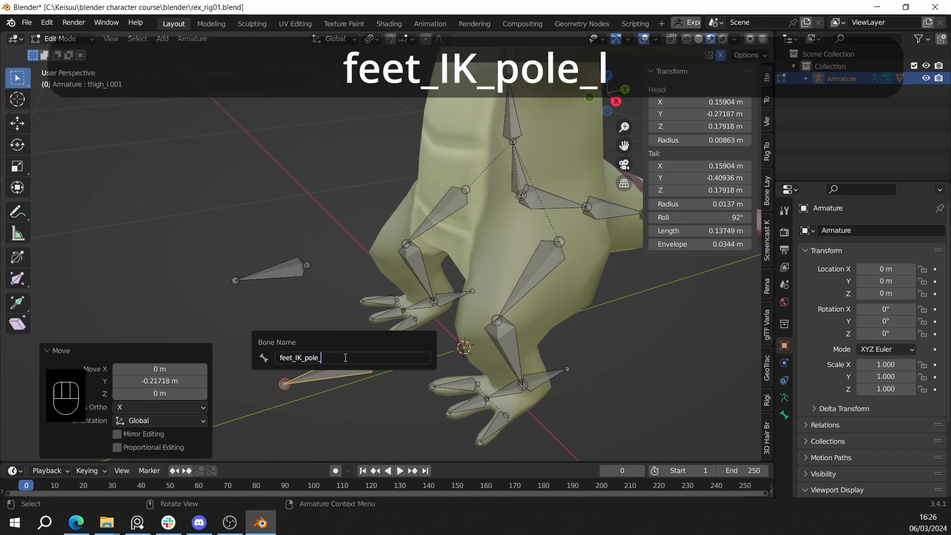
type("l")
key("Return")
- Delete the detached mirrored knee bone in front of the character's right leg
middle_click_drag(343, 355, 373, 328)
left_click(280, 268)
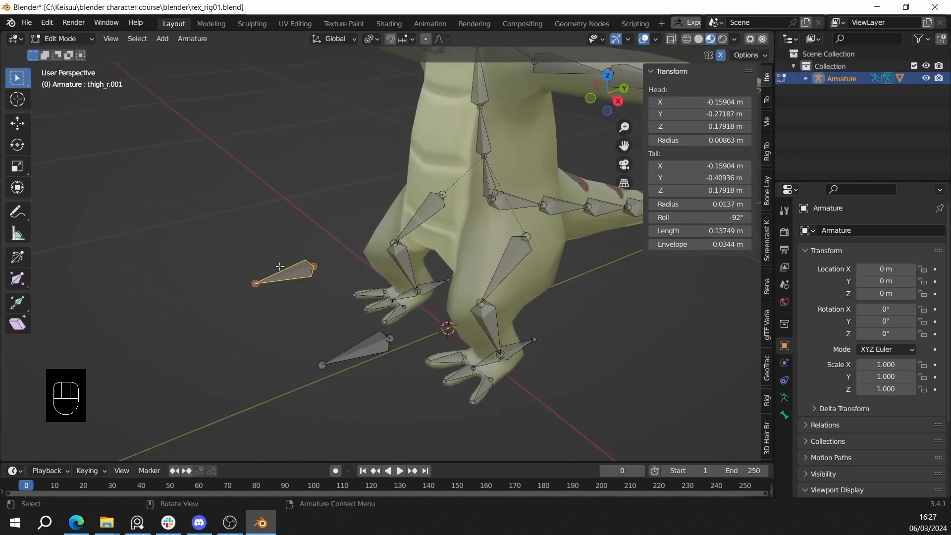
middle_click_drag(289, 274, 269, 287)
middle_click_drag(346, 223, 371, 225)
scroll(322, 245, "up", 1)
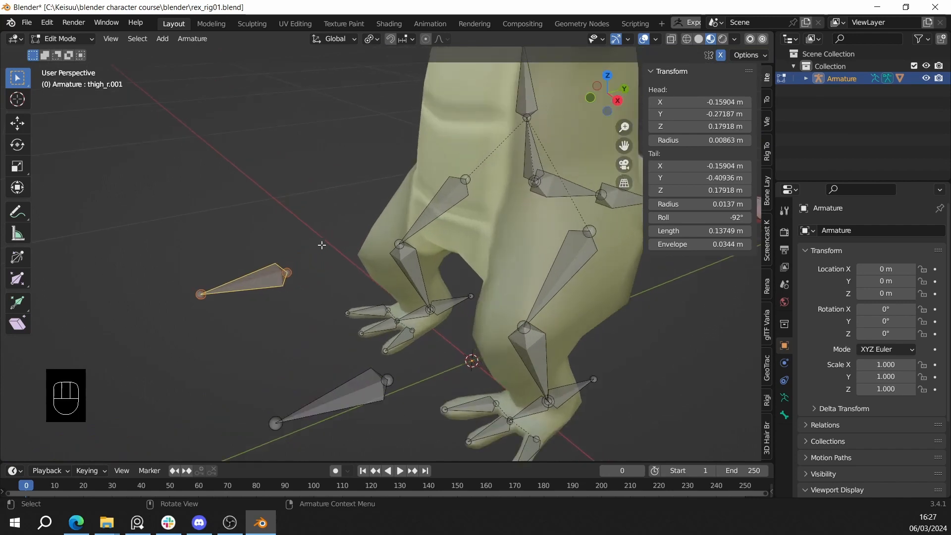
key("x")
left_click(322, 245)
scroll(376, 287, "down", 3)
scroll(376, 288, "up", 3)
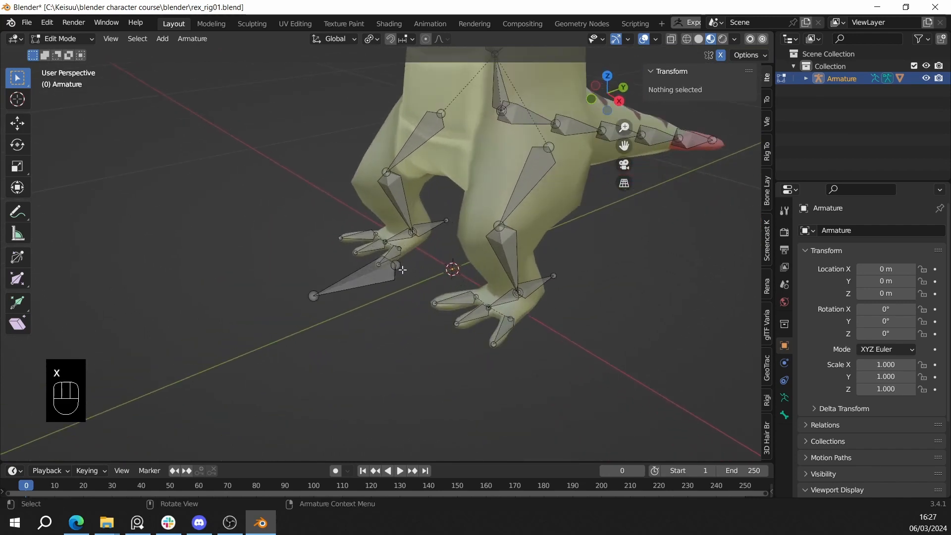
- In Pose Mode, set Armature as the pole target of the IK constraint on shin_l
left_click(381, 278)
middle_click_drag(382, 278, 389, 258)
scroll(395, 299, "down", 3)
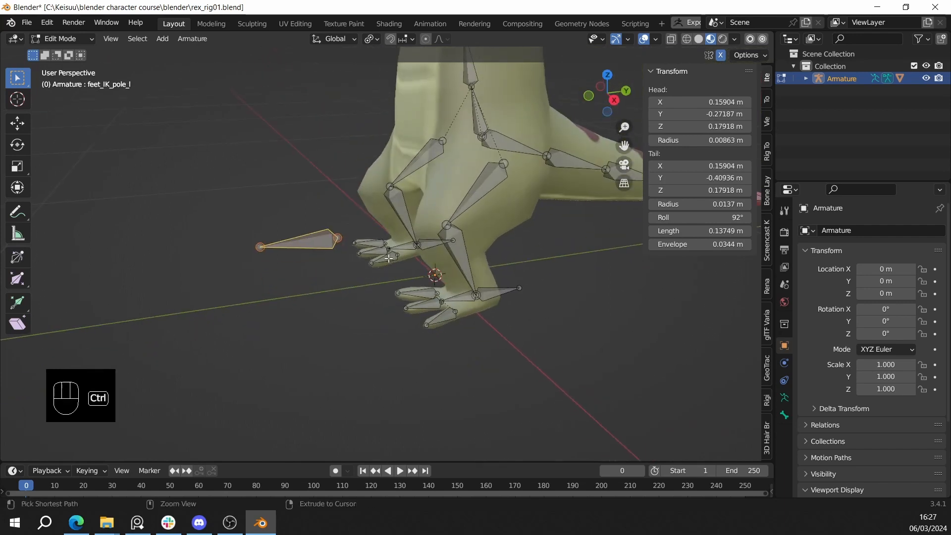
key("ctrl+Tab")
left_click(398, 334)
middle_click_drag(397, 333, 465, 251)
left_click(466, 251)
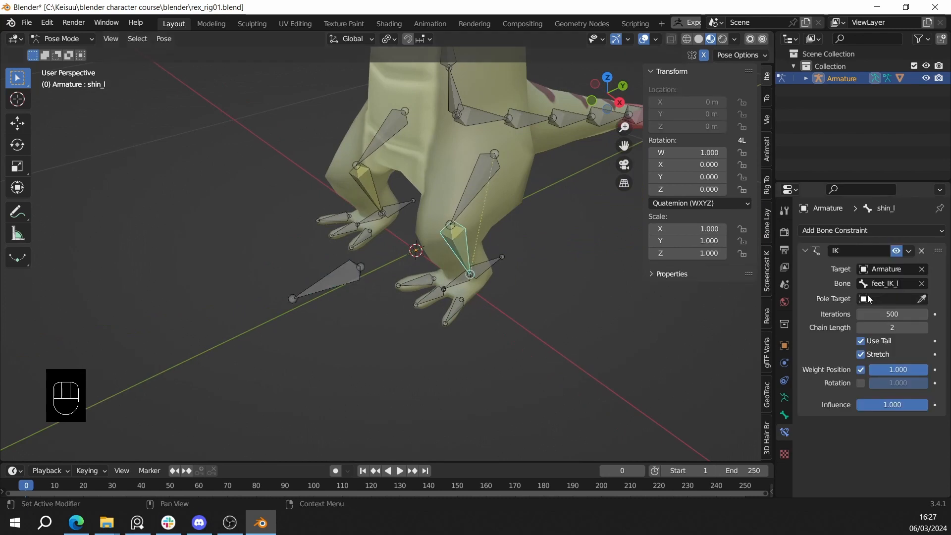
left_click(891, 299)
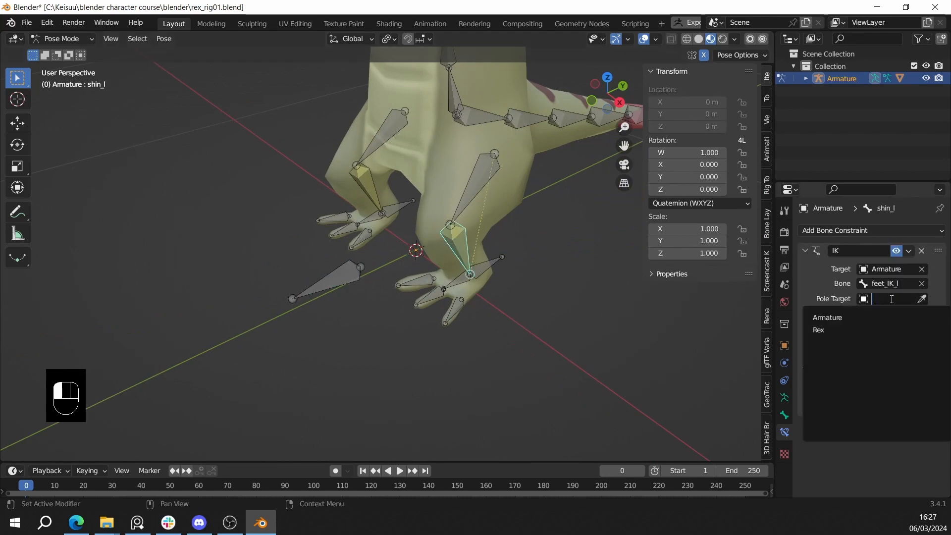
left_click(890, 304)
left_click(890, 299)
left_click(831, 81)
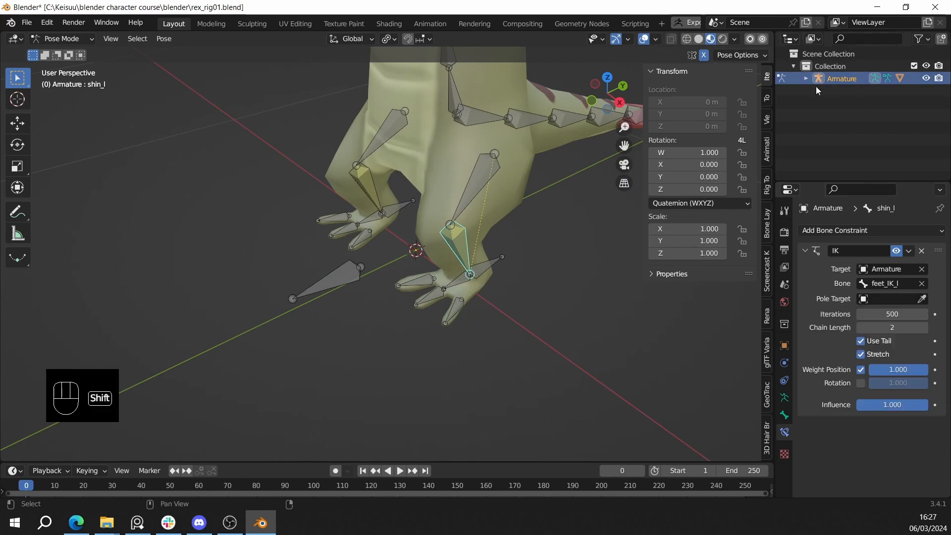
left_click(886, 298)
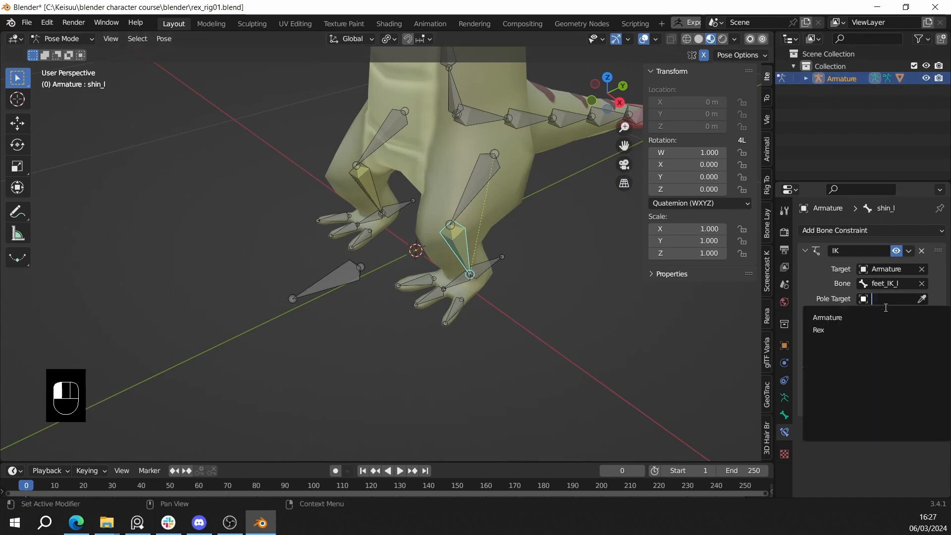
left_click(871, 312)
- Assign feet_IK_pole_l as the pole target bone of shin_l's IK constraint
left_click(880, 314)
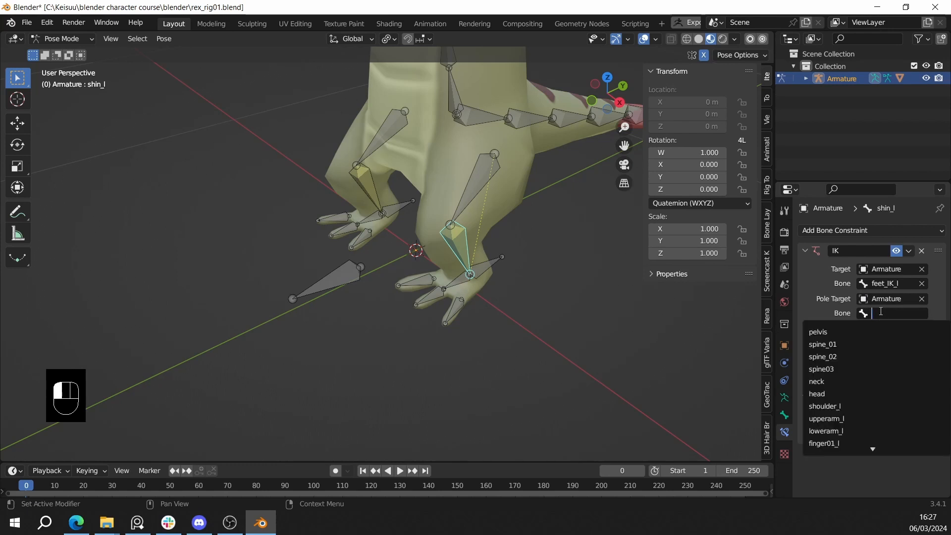
type("pole")
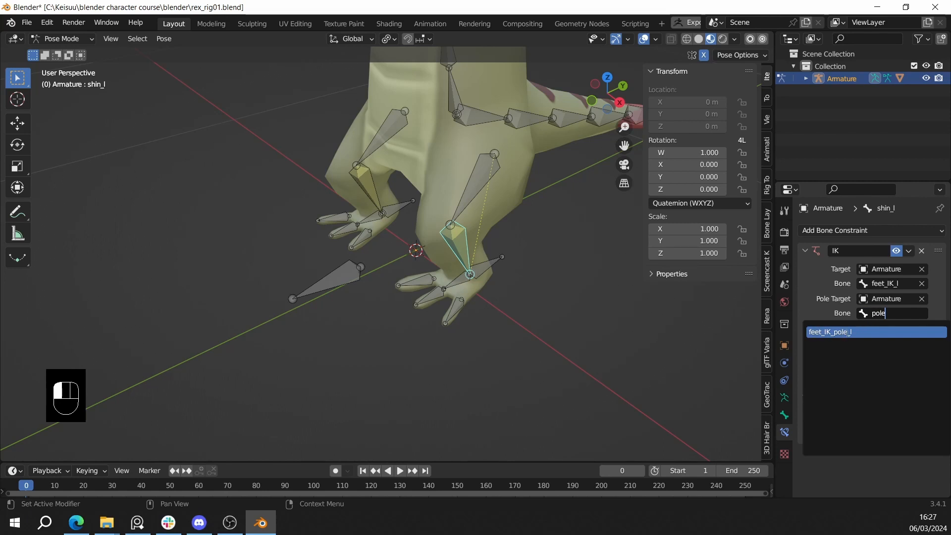
left_click(848, 332)
- Adjust the pole angle of shin_l's IK constraint to 178.5°, aligning the left knee in front view
middle_click_drag(619, 322, 492, 292)
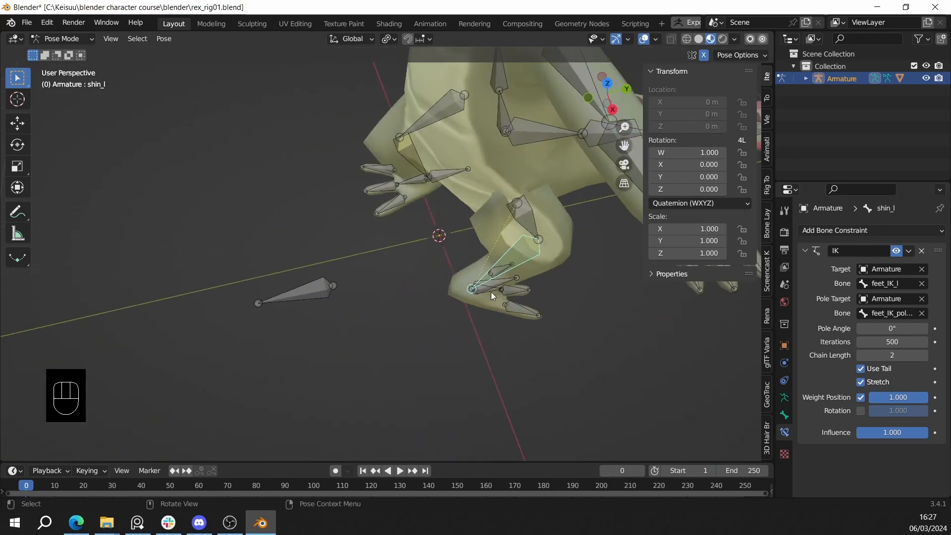
middle_click_drag(541, 233, 462, 256)
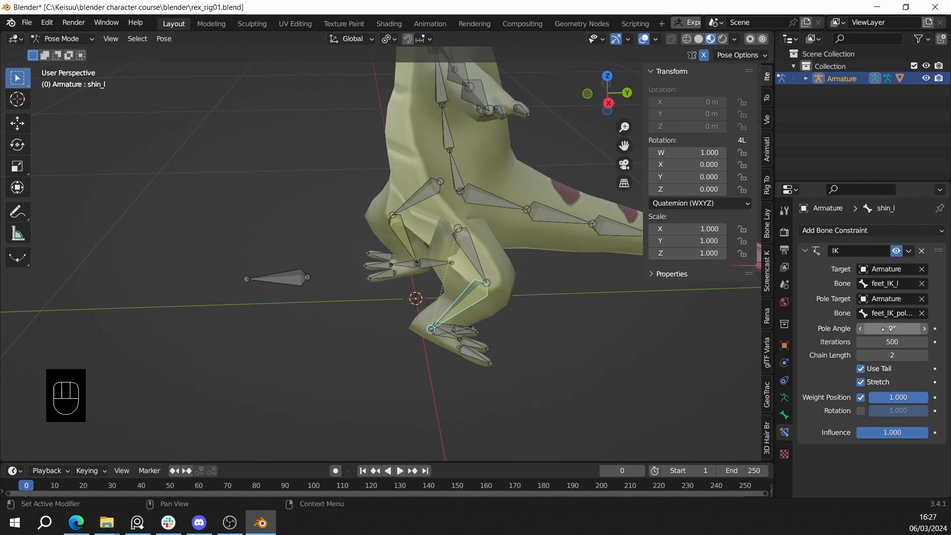
left_click_drag(888, 329, 945, 329)
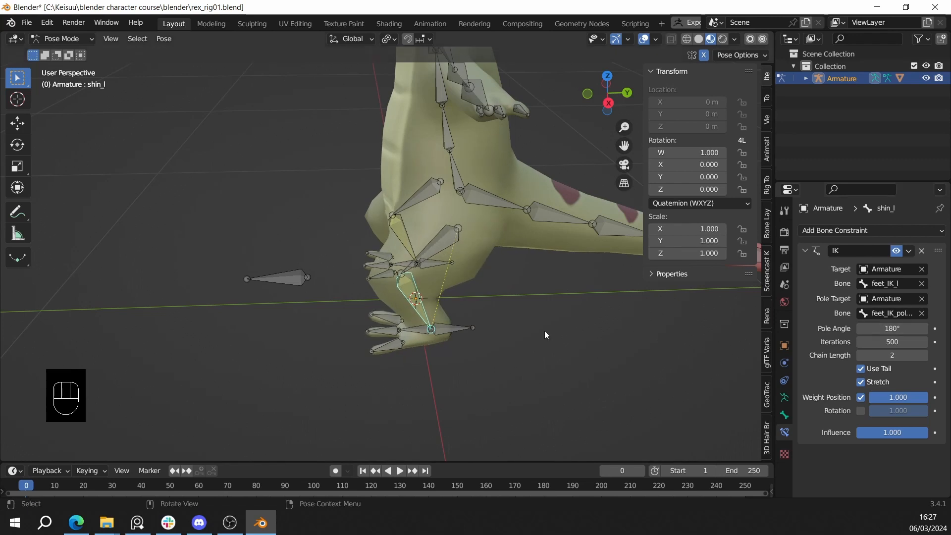
key("KP_1")
mouse_move(872, 329)
left_mouse_down()
mouse_move(856, 328)
mouse_move(872, 329)
left_mouse_up()
scroll(554, 325, "up", 5)
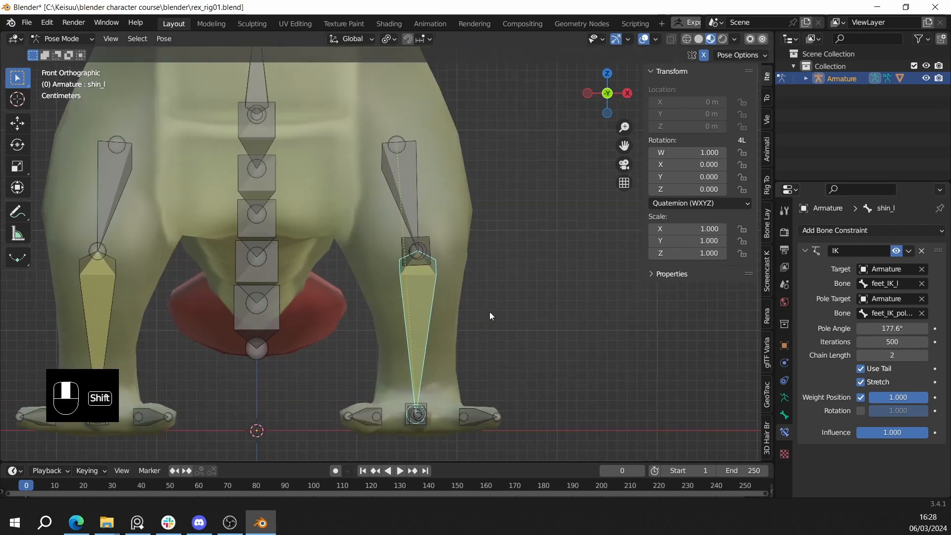
scroll(632, 307, "down", 3)
middle_click_drag(589, 308, 562, 299)
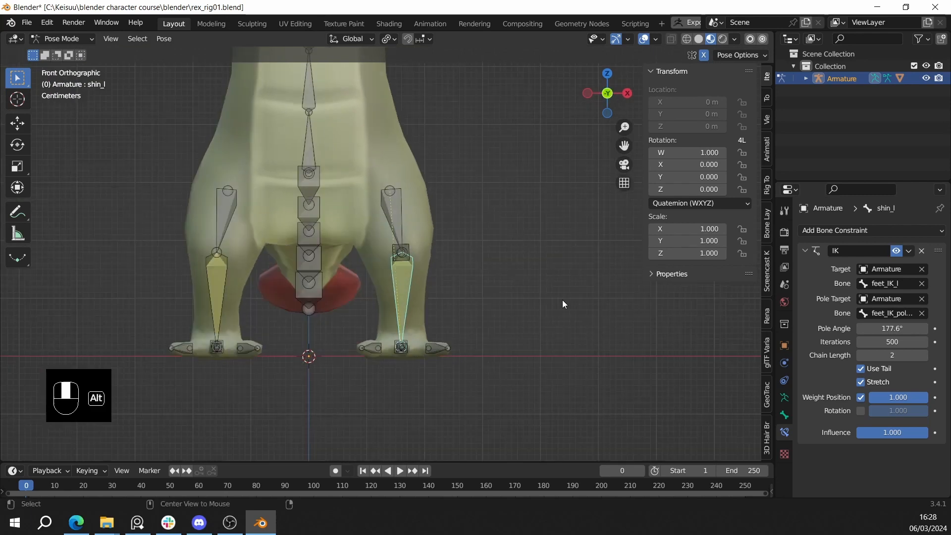
scroll(563, 300, "up", 3)
left_click_drag(912, 326, 915, 326)
scroll(568, 302, "up", 6)
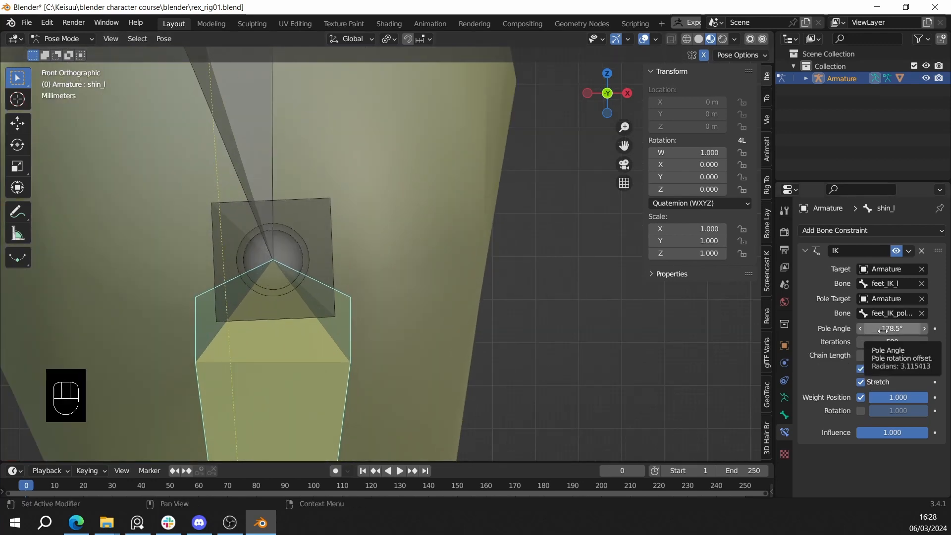
- Compare the left knee's rest and posed alignment in front view by alternating between Edit Mode and Pose Mode
scroll(468, 262, "down", 6)
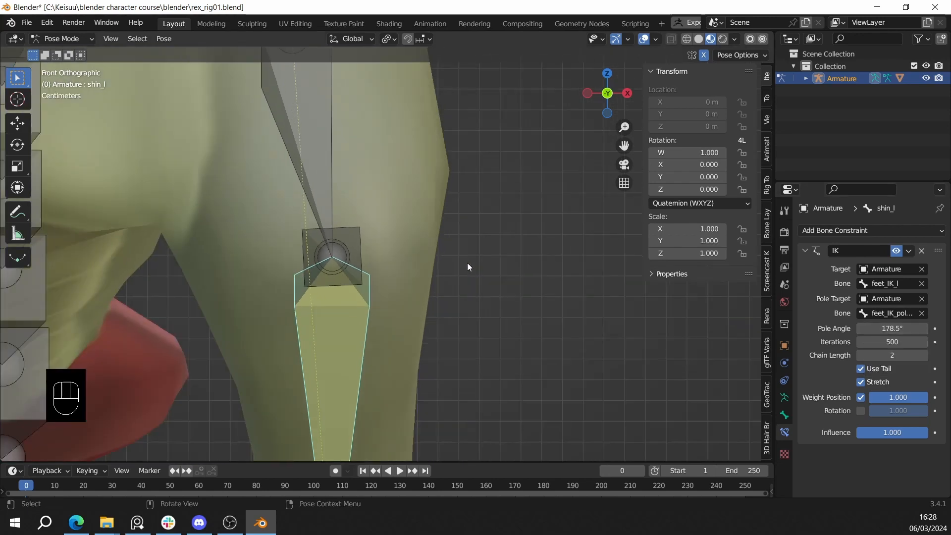
scroll(410, 215, "down", 4)
middle_click_drag(411, 217, 471, 280)
key("KP_1")
scroll(416, 236, "up", 3)
scroll(474, 241, "up", 2)
scroll(470, 280, "down", 4)
scroll(470, 278, "up", 4)
scroll(466, 268, "down", 4)
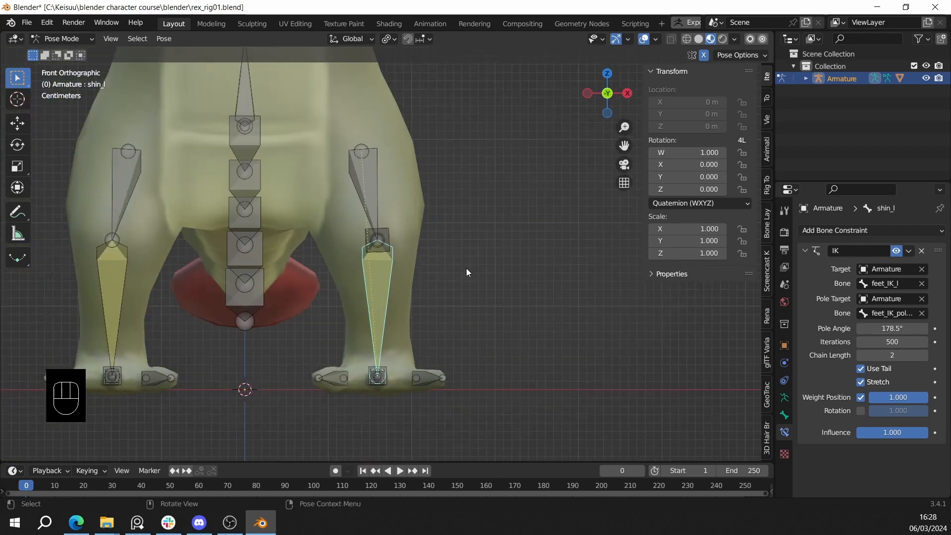
scroll(465, 268, "up", 4)
key("Tab")
key("Tab")
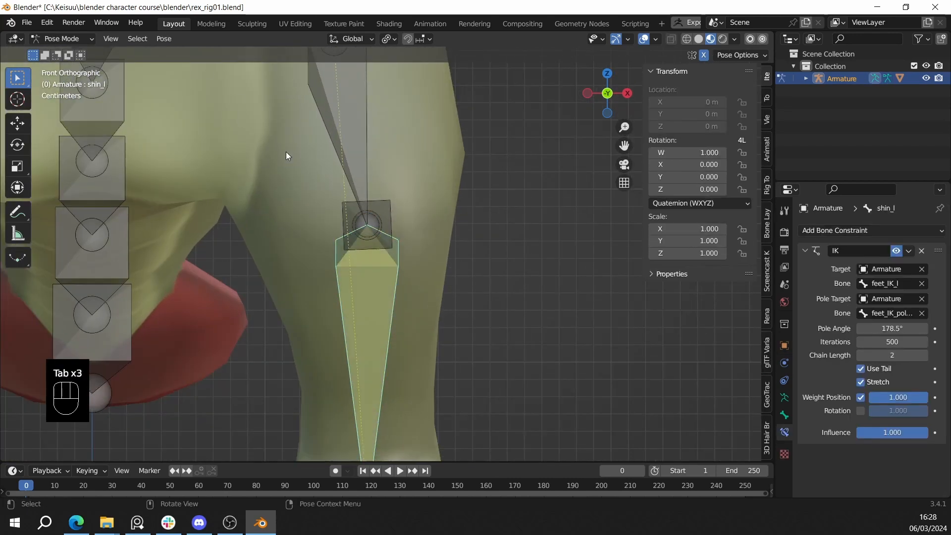
key("Tab")
key("Tab")
scroll(500, 202, "down", 6)
scroll(497, 203, "up", 4)
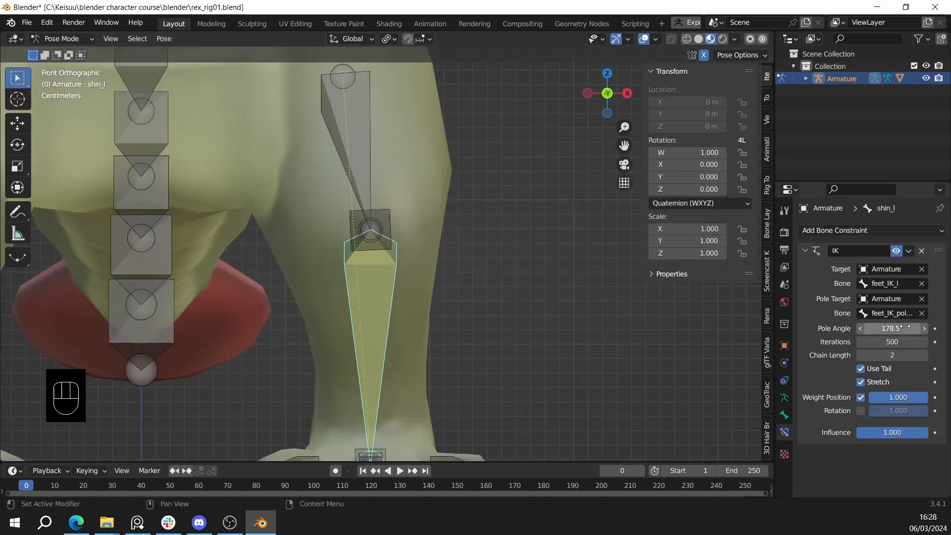
scroll(507, 240, "up", 2)
scroll(486, 237, "down", 5)
scroll(514, 254, "up", 5)
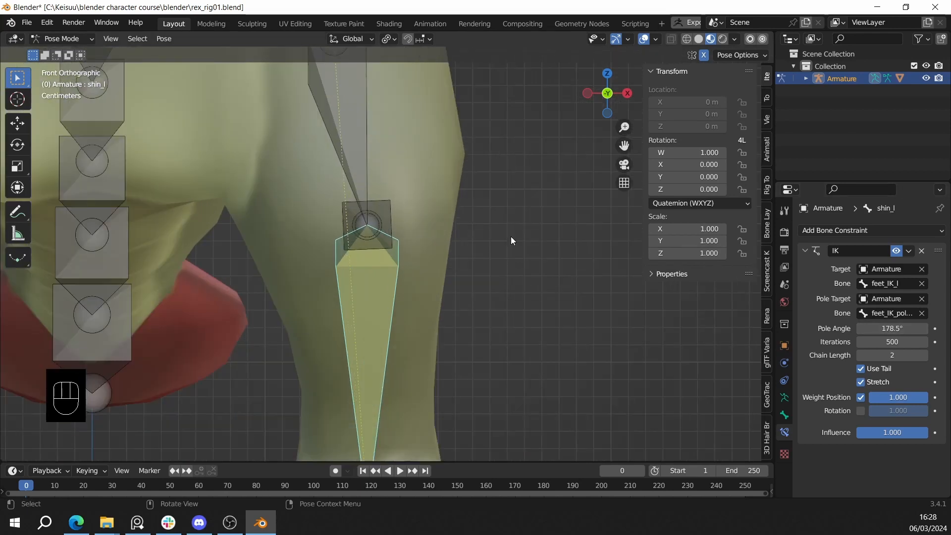
scroll(509, 227, "up", 3)
scroll(491, 219, "down", 4)
scroll(492, 221, "up", 4)
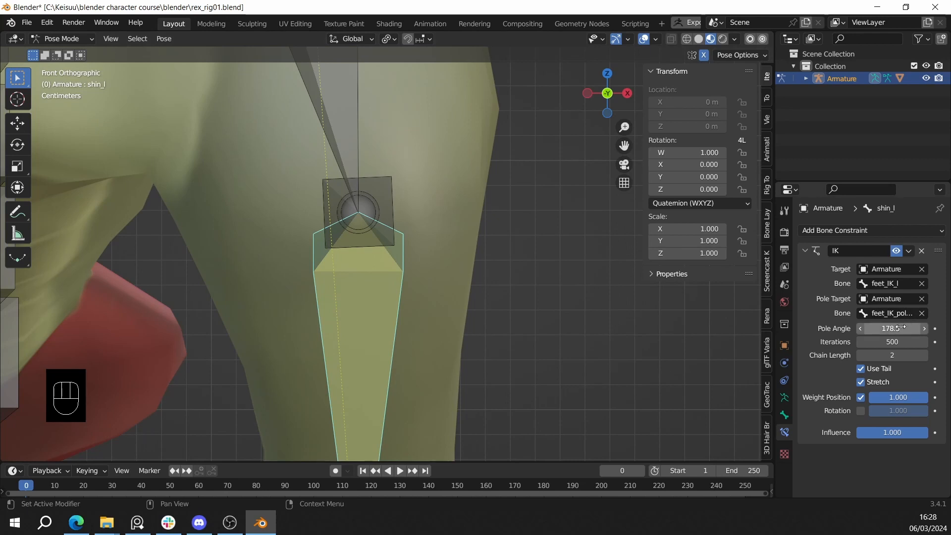
- Try a pole angle of 159.1° on shin_l and compare the leg between Edit Mode and Pose Mode
left_click_drag(901, 327, 883, 327)
key("Tab")
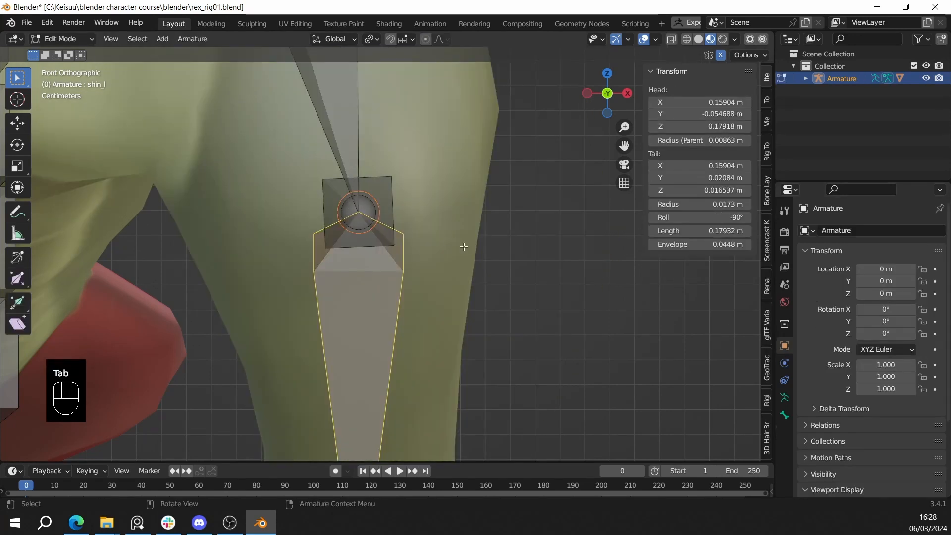
key("Tab")
key("Tab")
key("Tab")
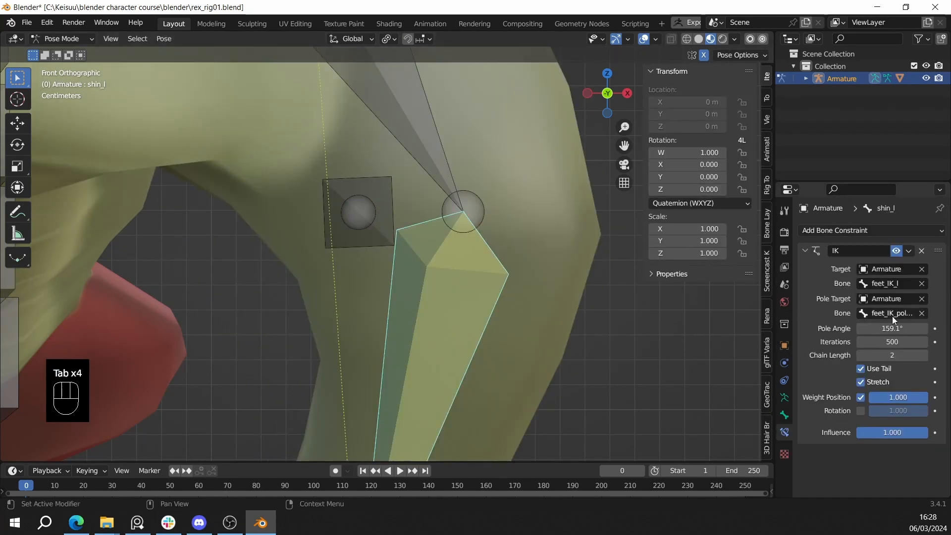
- Set shin_l's pole angle back to 178.5°, checking the knee alignment against its Edit Mode position
left_click_drag(908, 328, 925, 328)
key("Tab")
key("Tab")
key("Tab")
key("Tab")
key("Tab")
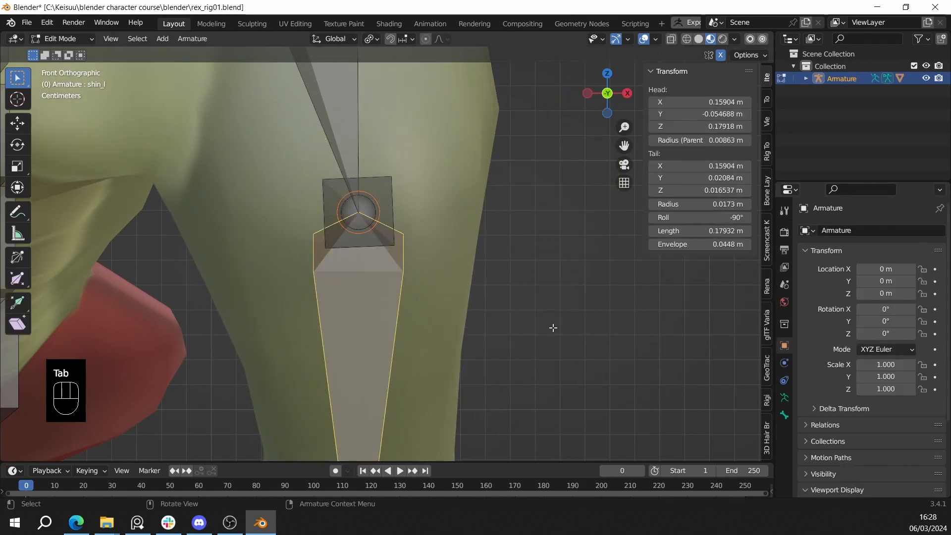
key("Tab")
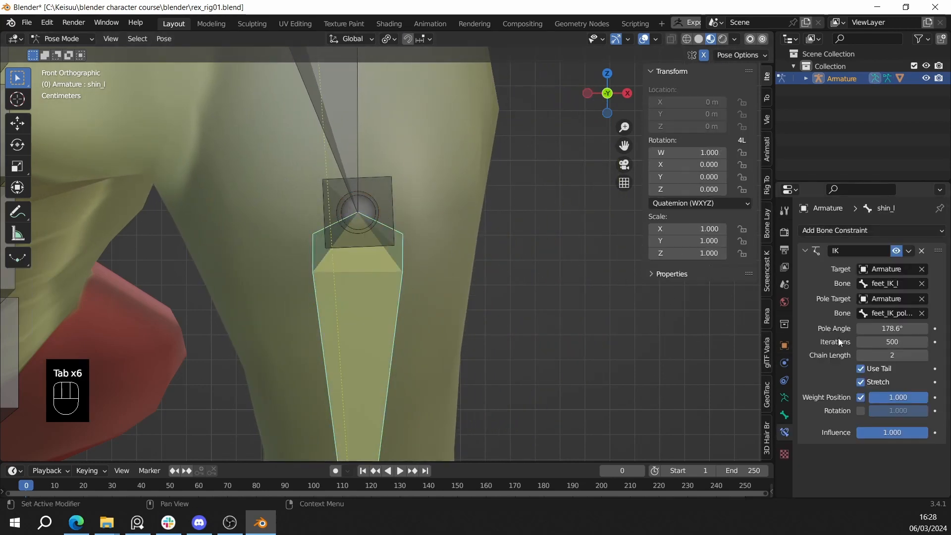
left_click_drag(900, 329, 899, 329)
scroll(417, 197, "up", 2)
scroll(416, 197, "down", 2)
scroll(415, 196, "up", 3)
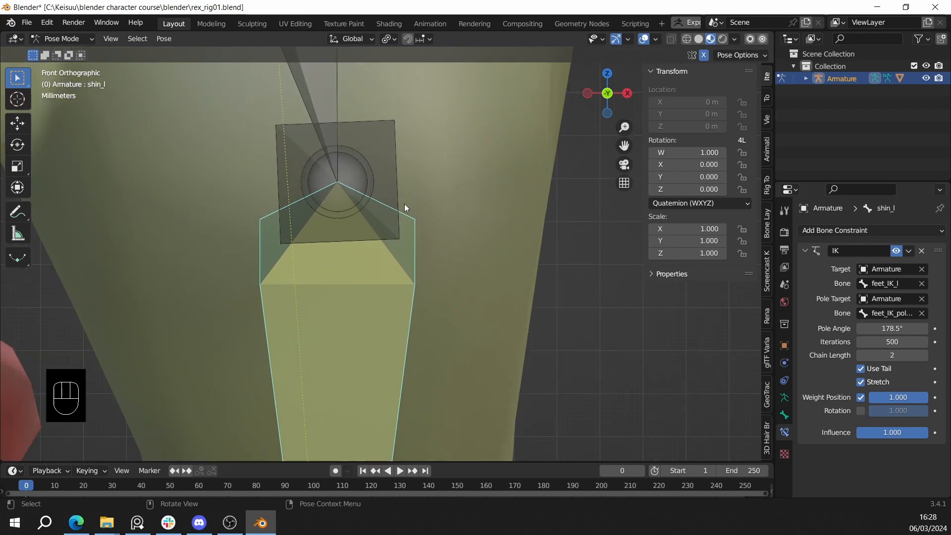
scroll(391, 183, "down", 3)
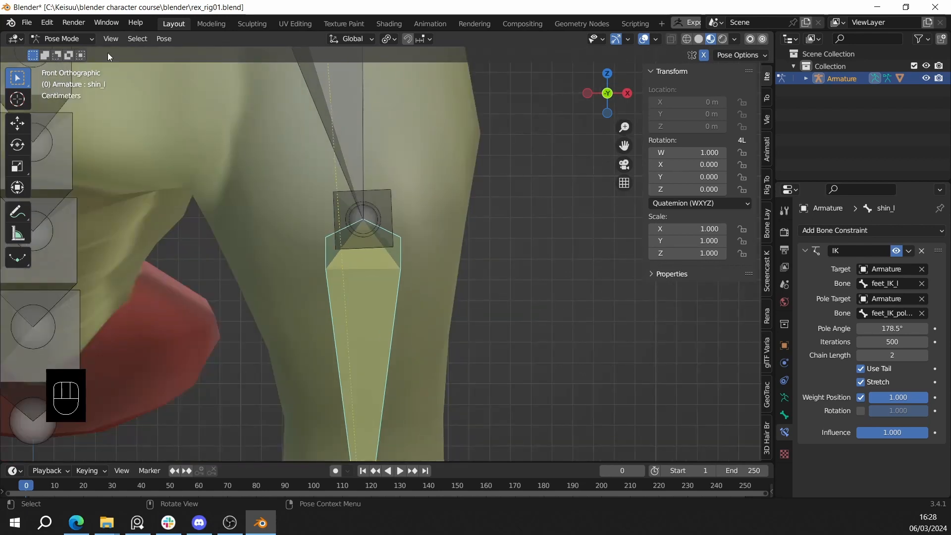
- Check up close whether the left knee shifts between Edit Mode and Pose Mode in front view
key("Tab")
key("Tab")
scroll(310, 177, "up", 2)
key("Tab")
key("Tab")
key("Tab")
key("Tab")
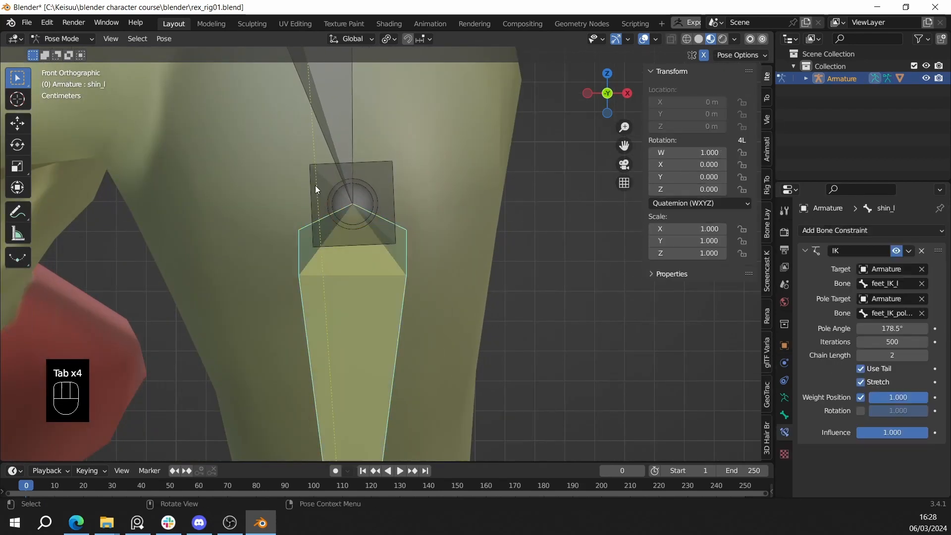
scroll(315, 185, "down", 4)
middle_click_drag(325, 191, 380, 200)
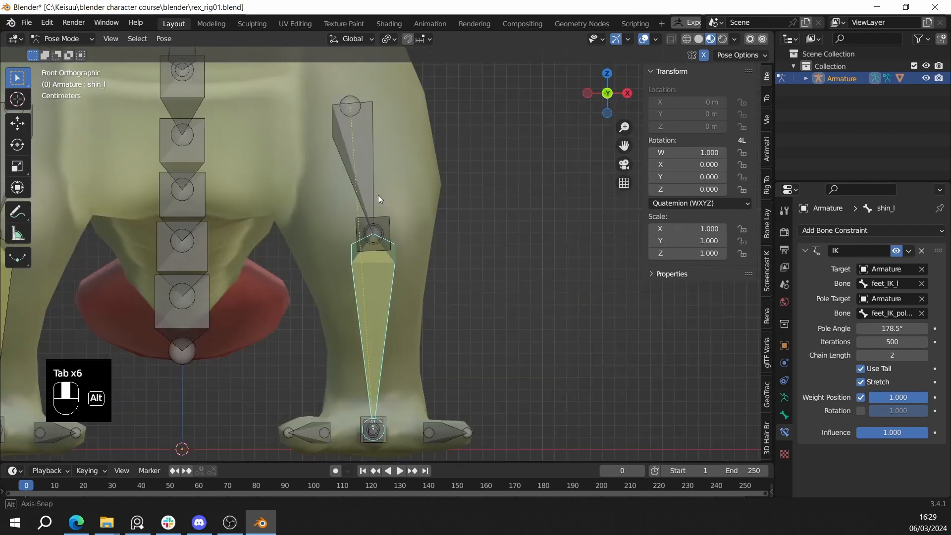
scroll(378, 198, "up", 4)
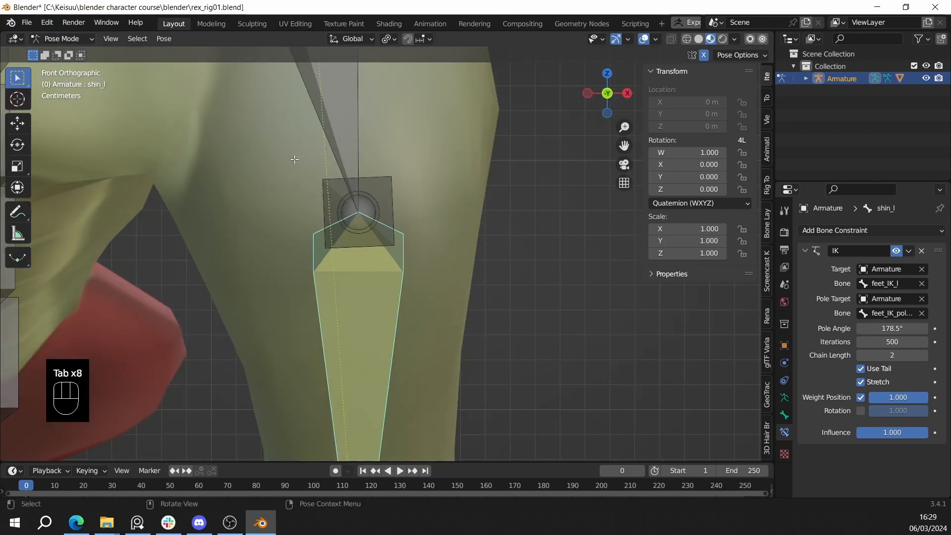
key("Tab")
key("Tab")
- Select the left leg, foot and knee pole bones in Edit Mode and symmetrize them to the right side
scroll(295, 167, "down", 5)
middle_click_drag(345, 203, 477, 294)
key("Tab")
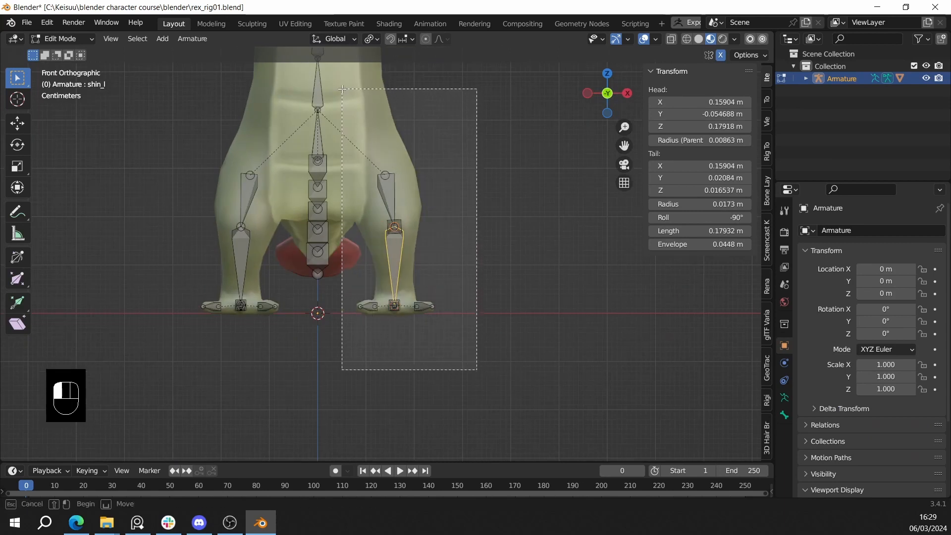
left_click_drag(341, 89, 341, 89)
middle_click_drag(342, 89, 345, 258)
right_click(391, 171)
right_click(384, 176)
left_click(384, 177)
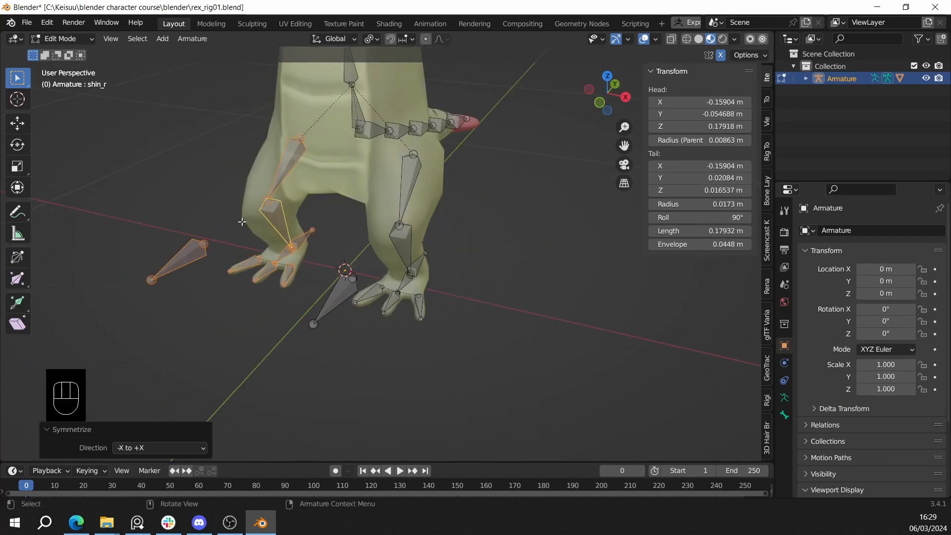
- Inspect the mirrored right leg and pole bones from several angles and switch the armature to Pose Mode
middle_click_drag(285, 204, 444, 241)
scroll(379, 171, "down", 4)
scroll(487, 195, "up", 3)
scroll(486, 193, "down", 3)
scroll(486, 193, "up", 3)
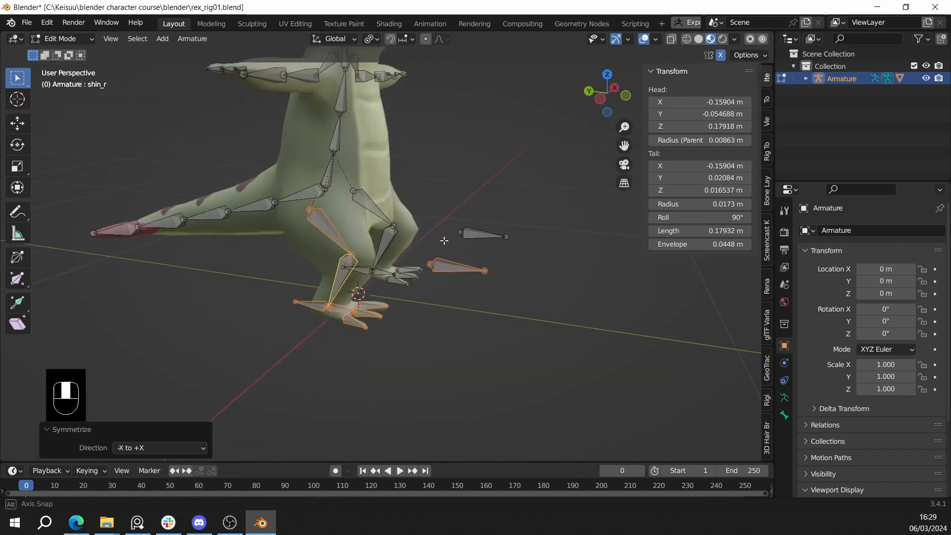
key("Tab")
middle_click_drag(470, 204, 410, 233)
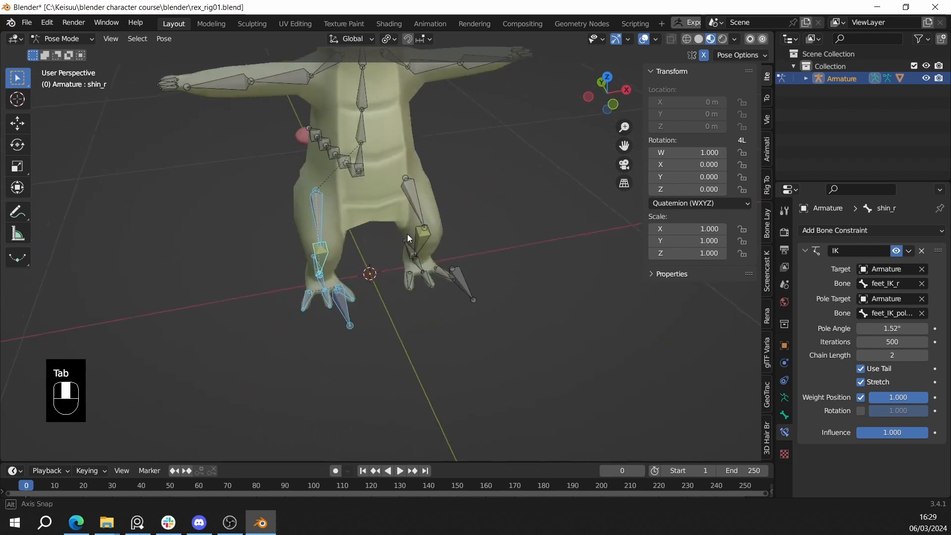
- Try moving feet_IK_pole_l sideways to test how the left knee follows its pole, cancelling the move
scroll(407, 234, "down", 1)
left_click(464, 284)
middle_click_drag(463, 279, 423, 250)
scroll(424, 252, "up", 2)
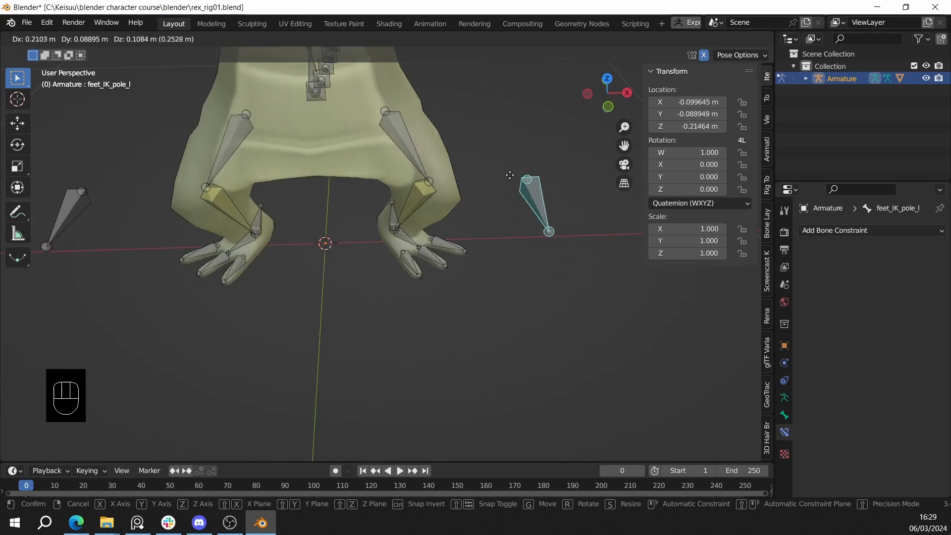
right_click(297, 194)
middle_click_drag(340, 206, 397, 241)
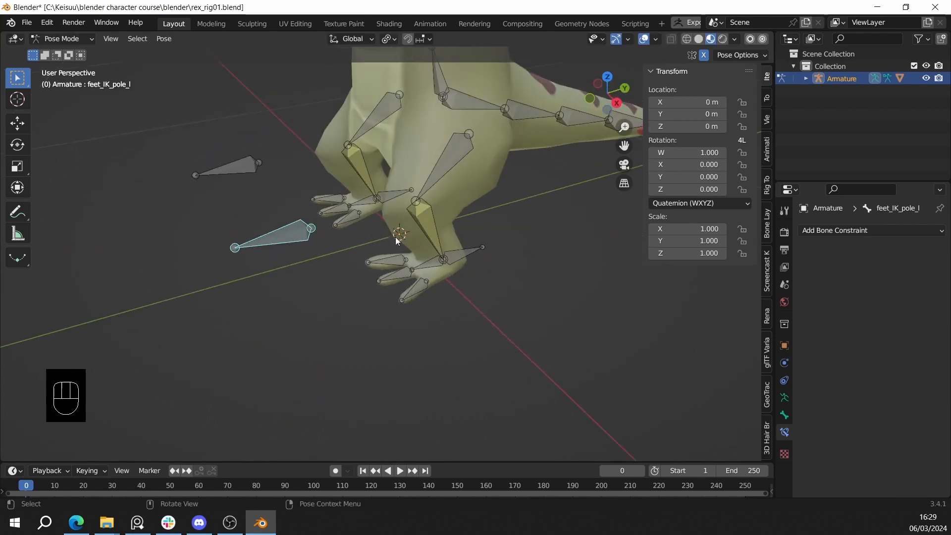
- Examine the IK legs, feet and pole bones from several angles and in right side view
left_click(456, 256)
middle_click_drag(457, 255, 429, 246, "shift")
middle_click_drag(299, 231, 427, 315)
scroll(328, 341, "down", 3)
middle_click_drag(456, 342, 426, 366)
middle_click_drag(426, 366, 368, 294)
middle_click_drag(399, 337, 417, 272, "shift")
scroll(386, 298, "up", 4)
scroll(386, 298, "down", 4)
scroll(425, 260, "down", 3)
middle_click_drag(390, 217, 394, 254, "shift")
scroll(393, 255, "up", 3)
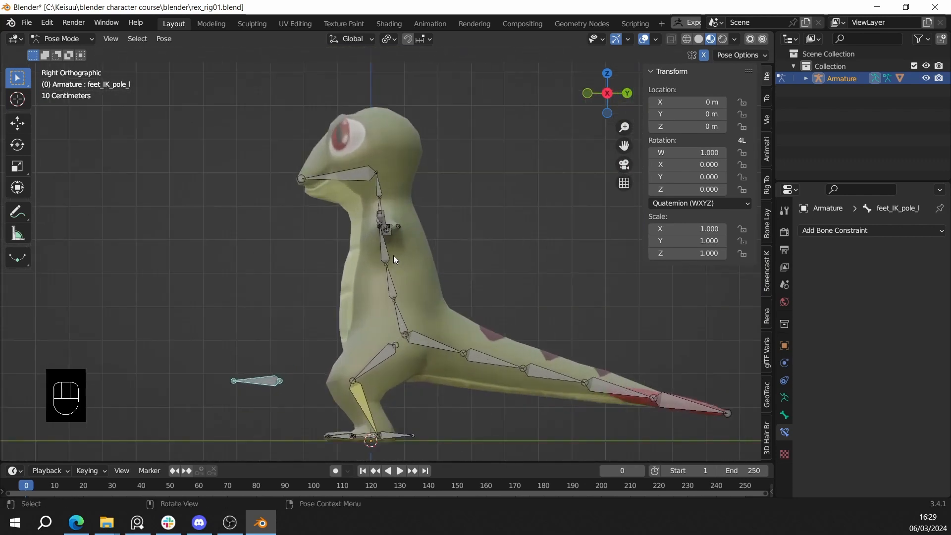
scroll(395, 259, "down", 3)
middle_click_drag(406, 325, 384, 287, "shift")
scroll(395, 266, "up", 2)
- Try moving feet_IK_l backwards and upwards in side view to test the left leg's IK bend
left_click(413, 324)
middle_click_drag(375, 204, 423, 353, "alt")
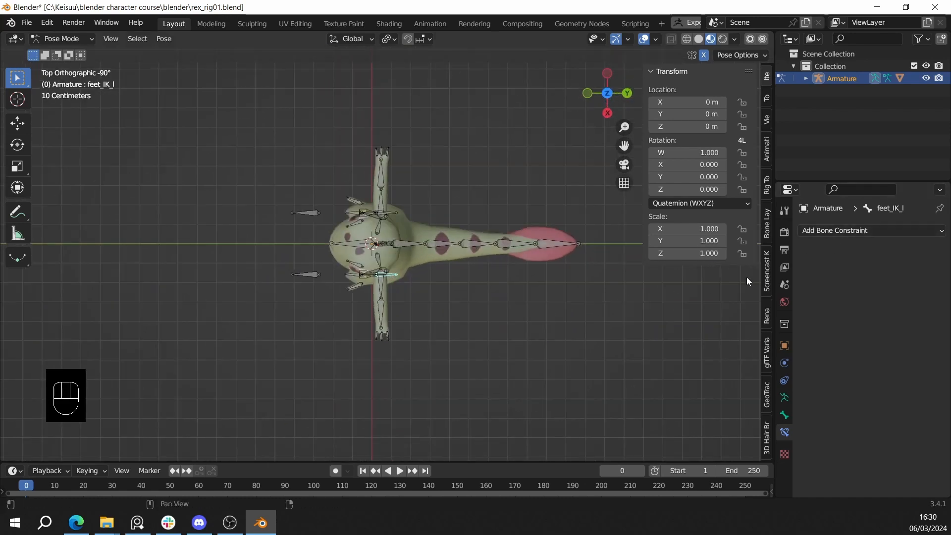
middle_click_drag(747, 281, 445, 307)
scroll(445, 307, "up", 3)
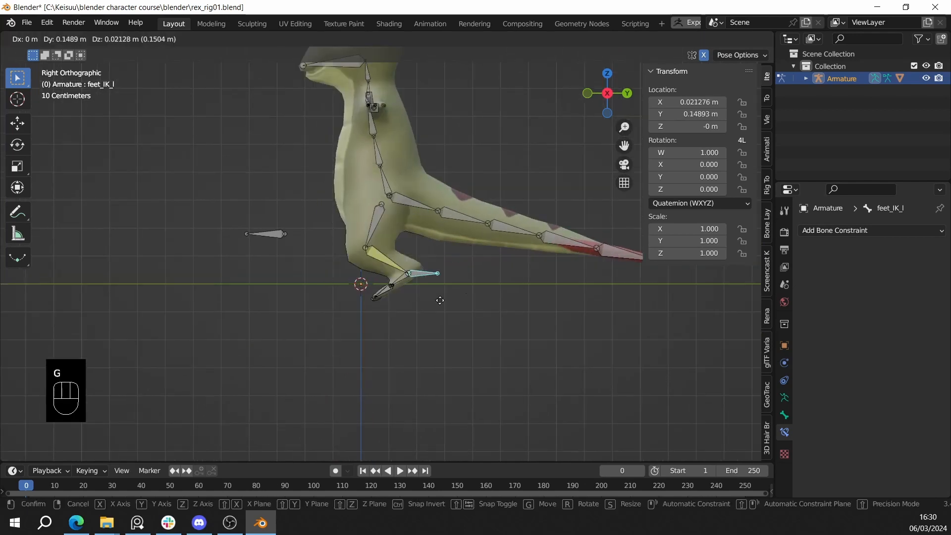
key("g")
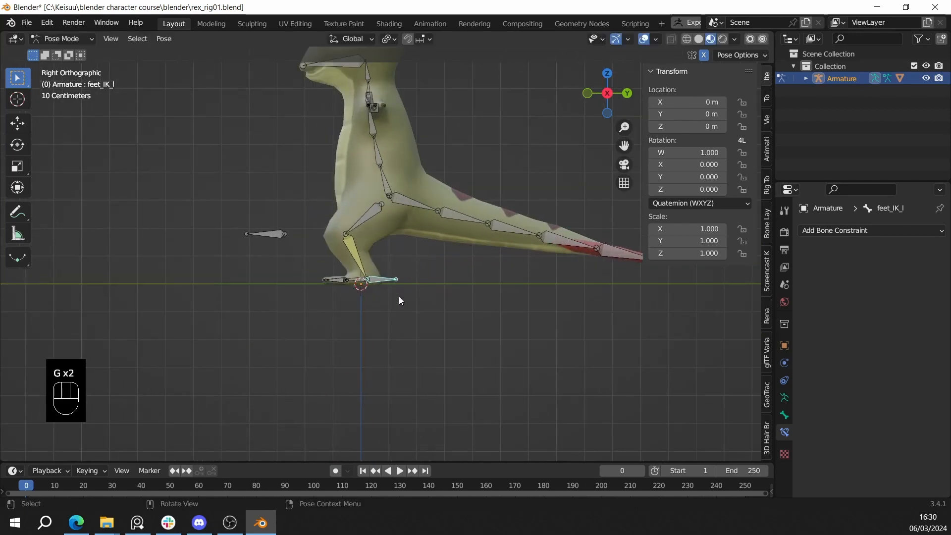
- Try rotating upperarm_l downwards in front view to test the arm's forward kinematics, cancelling the rotation
middle_click_drag(399, 297, 489, 279)
scroll(492, 282, "up", 3)
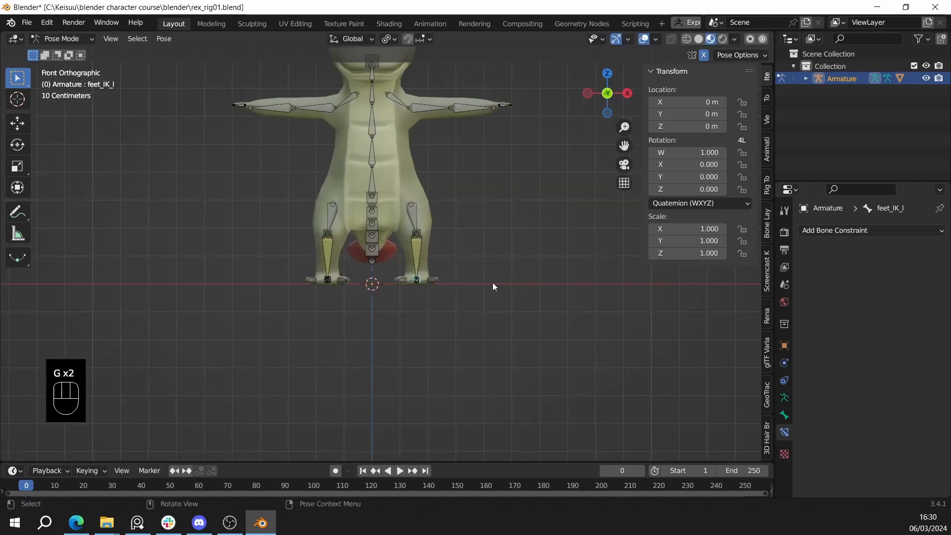
scroll(487, 267, "up", 3)
middle_click_drag(430, 211, 438, 272, "shift")
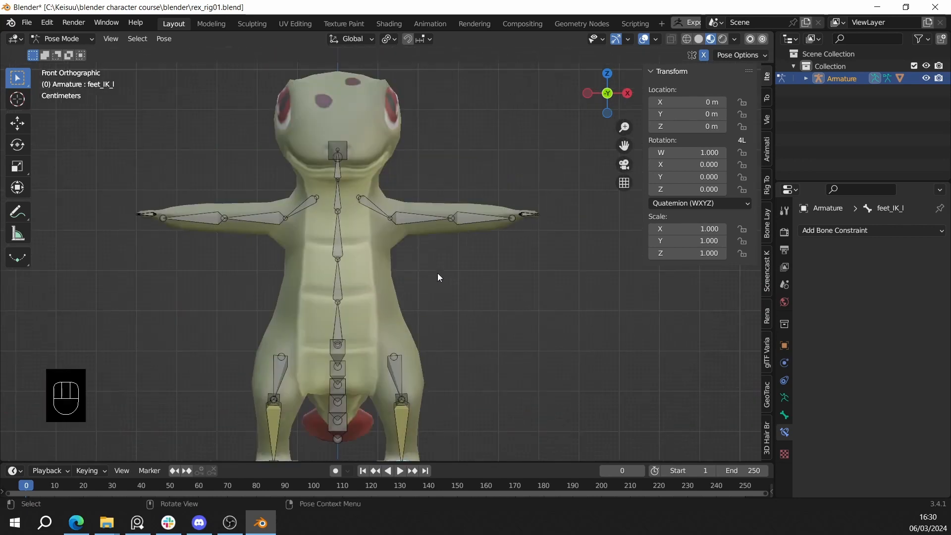
scroll(433, 238, "up", 2)
scroll(434, 231, "down", 3)
left_click(430, 222)
key("r")
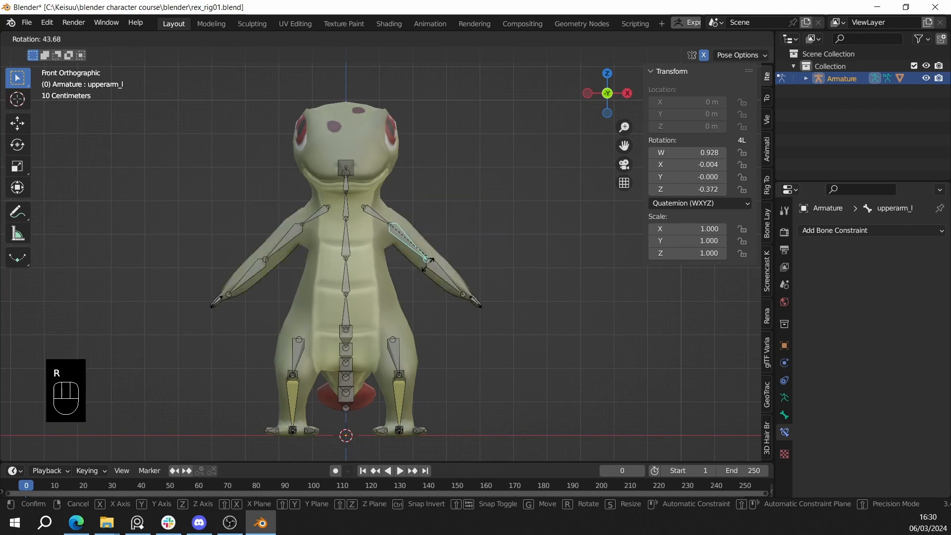
right_click(413, 281)
- Try rotating lowerarm_l in front view to test how the forearm follows, cancelling the rotation
middle_click_drag(411, 257, 415, 409)
middle_click_drag(476, 301, 477, 221, "shift")
scroll(448, 314, "up", 3)
scroll(451, 309, "down", 5)
scroll(451, 308, "up", 3)
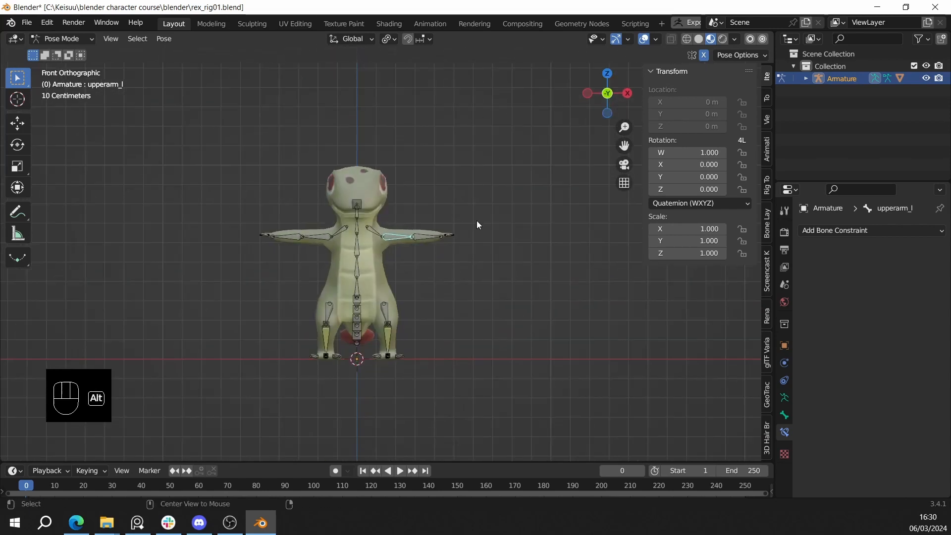
left_click(420, 237)
key("r")
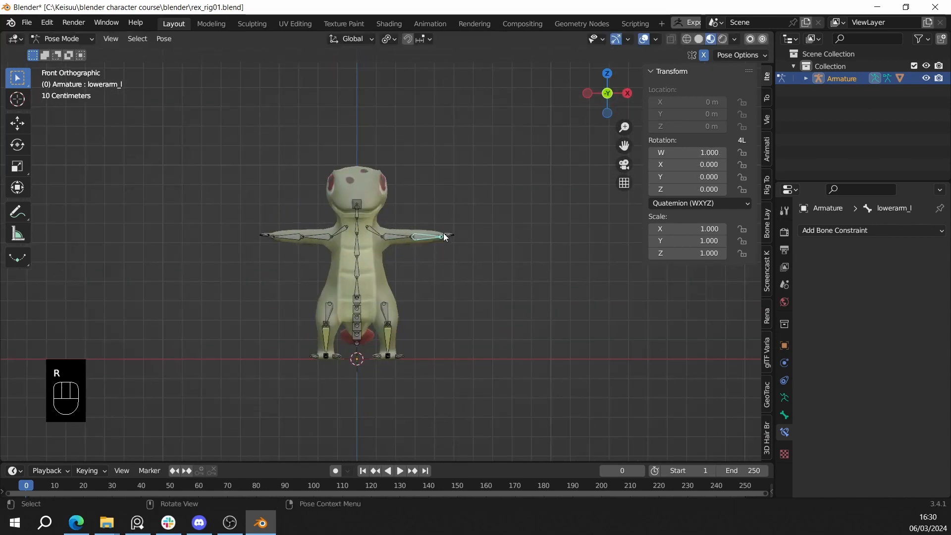
middle_click_drag(444, 236, 315, 205, "alt")
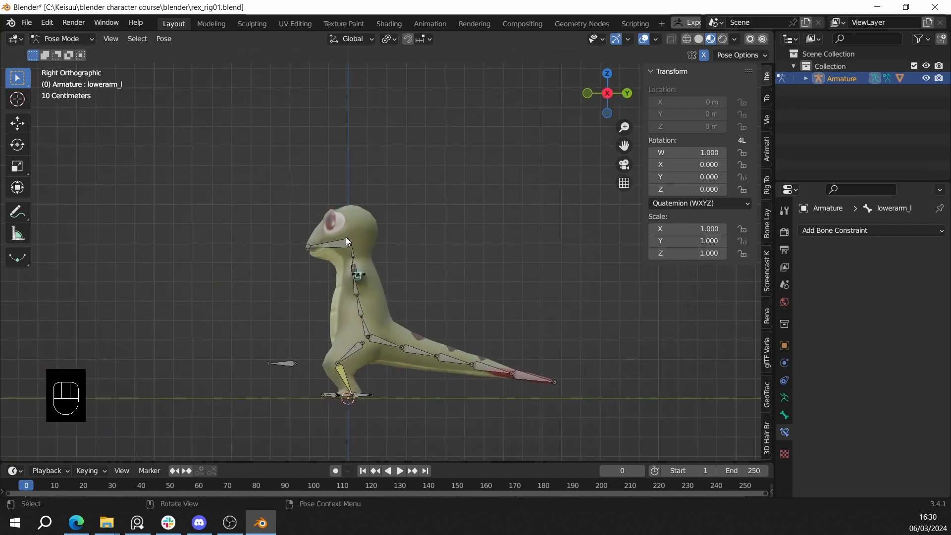
scroll(346, 236, "up", 3)
scroll(349, 239, "down", 1)
middle_click_drag(365, 231, 366, 221, "shift")
scroll(367, 223, "up", 2)
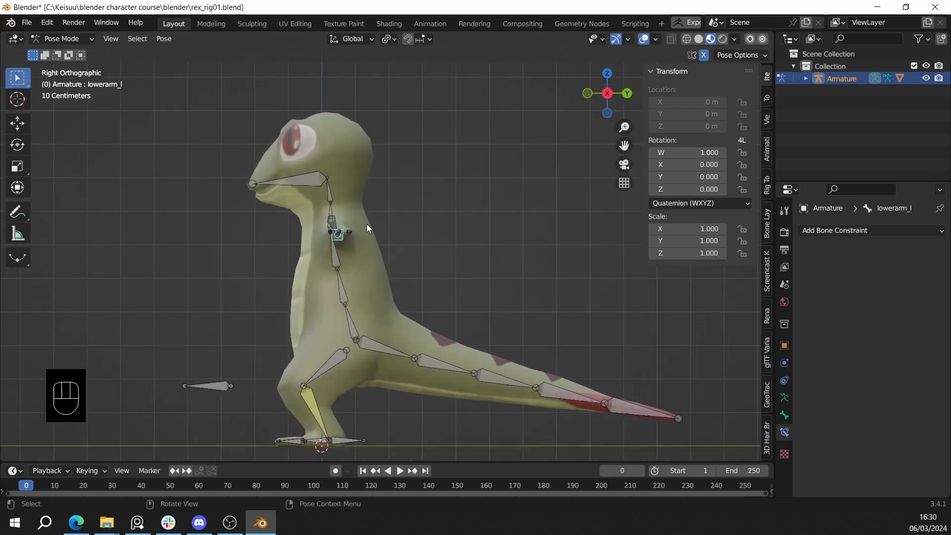